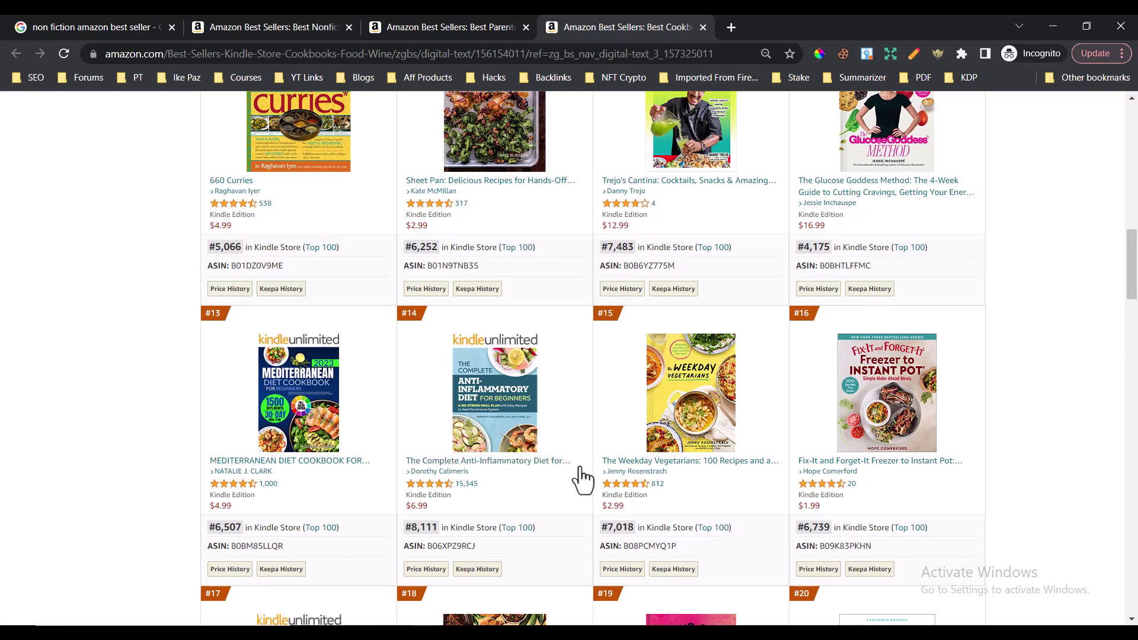
Step: Copy the #14 book's title from the best-seller list and paste "The Complete Anti-Inflammatory Diet" into Notepad, a few lines below the prompts
{"action": "left_click_drag", "start_coordinate": [590, 463], "coordinate": [409, 464]}
{"action": "key", "text": "ctrl+c"}
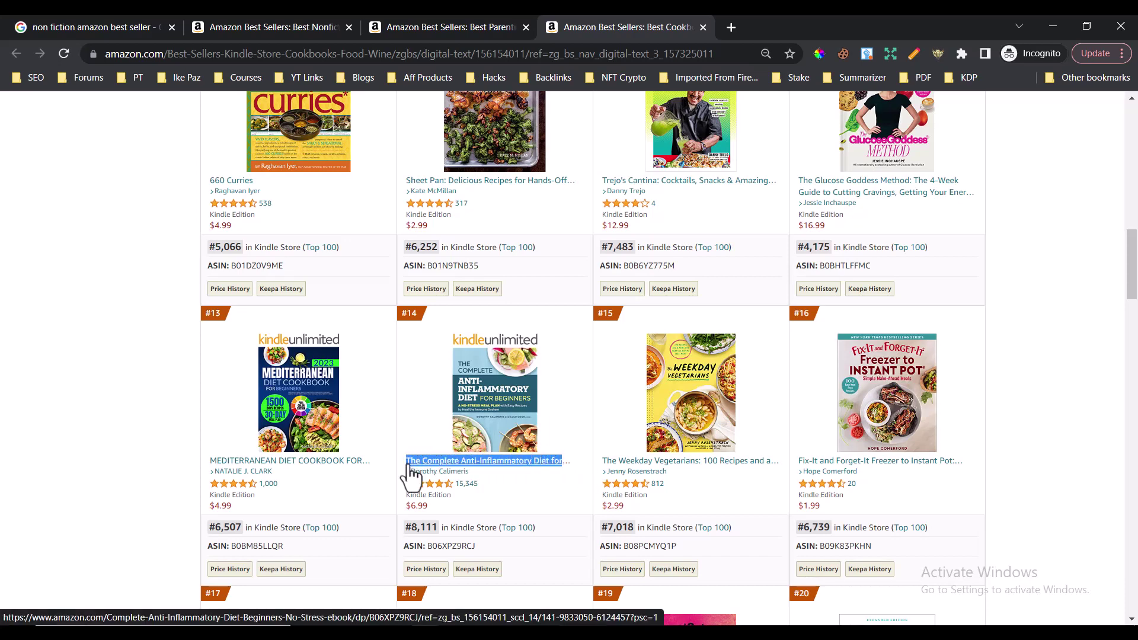
{"action": "key", "text": "alt+Tab"}
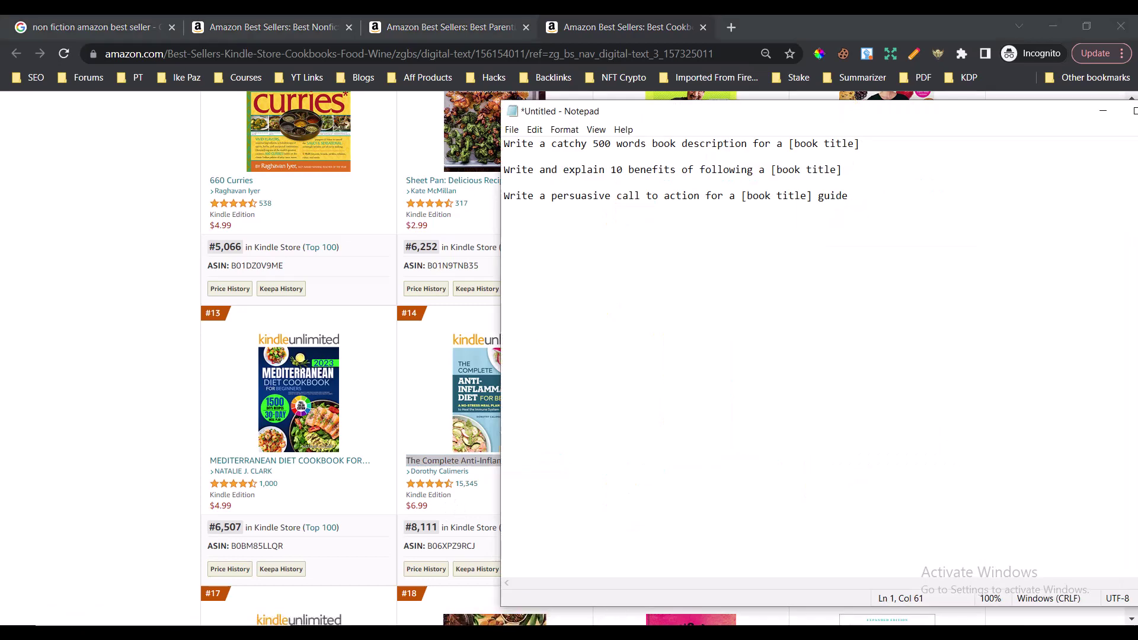
{"action": "left_click", "coordinate": [871, 201]}
{"action": "key", "text": "Return"}
{"action": "key", "text": "Return"}
{"action": "key", "text": "Return"}
{"action": "key", "text": "Return"}
{"action": "key", "text": "ctrl+v"}
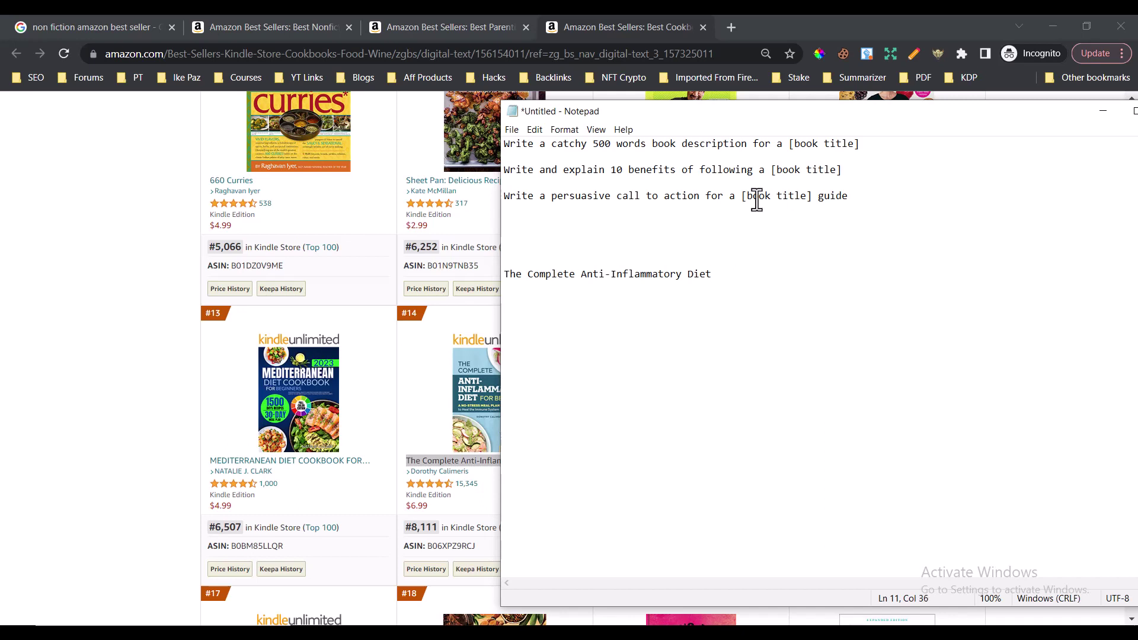
Step: Remove "The Complete" from the pasted title, leaving "Anti-Inflammatory Diet"
{"action": "left_click", "coordinate": [581, 274]}
{"action": "key", "text": "BackSpace"}
{"action": "key", "text": "BackSpace"}
{"action": "key", "text": "BackSpace"}
{"action": "key", "text": "BackSpace"}
{"action": "key", "text": "BackSpace"}
{"action": "key", "text": "BackSpace"}
{"action": "key", "text": "BackSpace"}
{"action": "key", "text": "BackSpace"}
{"action": "key", "text": "BackSpace"}
{"action": "key", "text": "BackSpace"}
{"action": "key", "text": "BackSpace"}
{"action": "key", "text": "BackSpace"}
{"action": "key", "text": "BackSpace"}
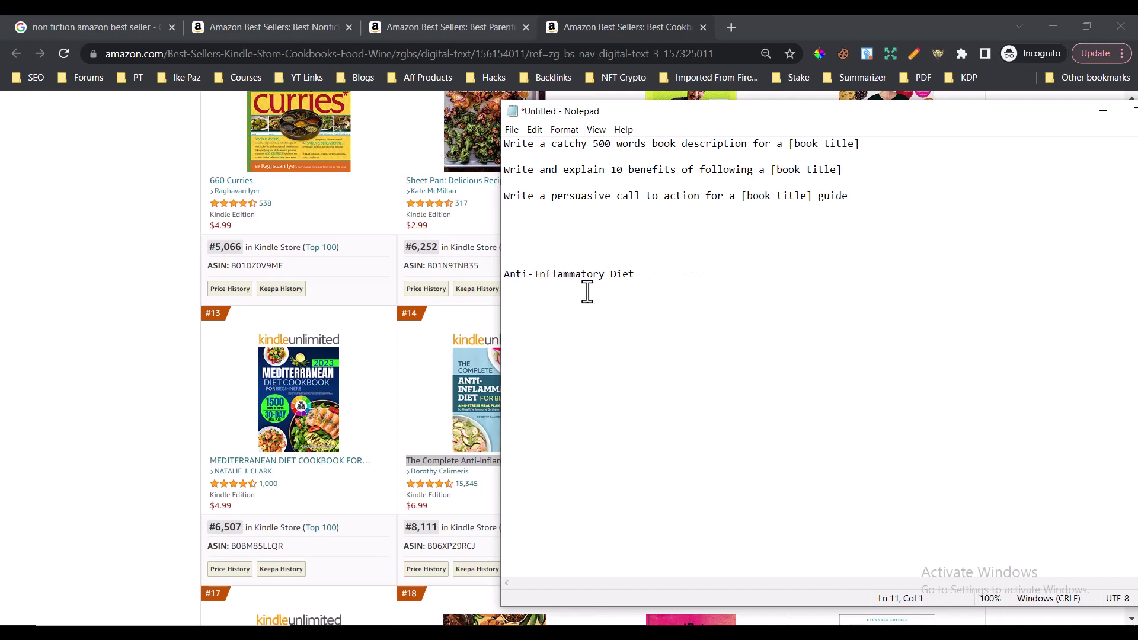
{"action": "left_click_drag", "start_coordinate": [634, 274], "coordinate": [506, 277]}
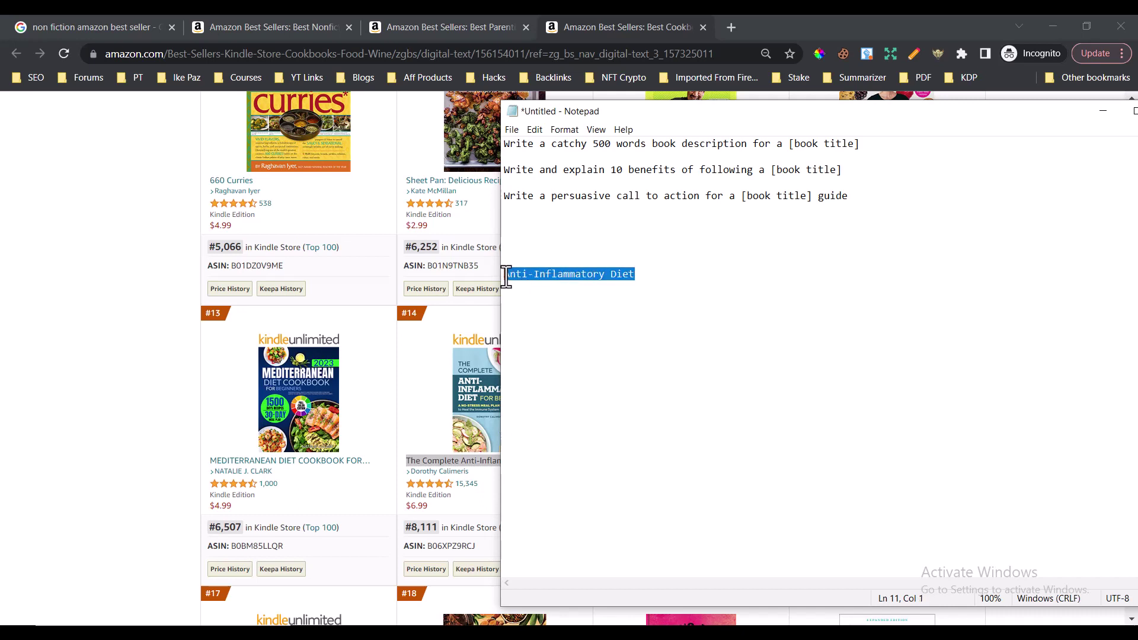
{"action": "left_click", "coordinate": [666, 285]}
{"action": "left_click", "coordinate": [84, 350]}
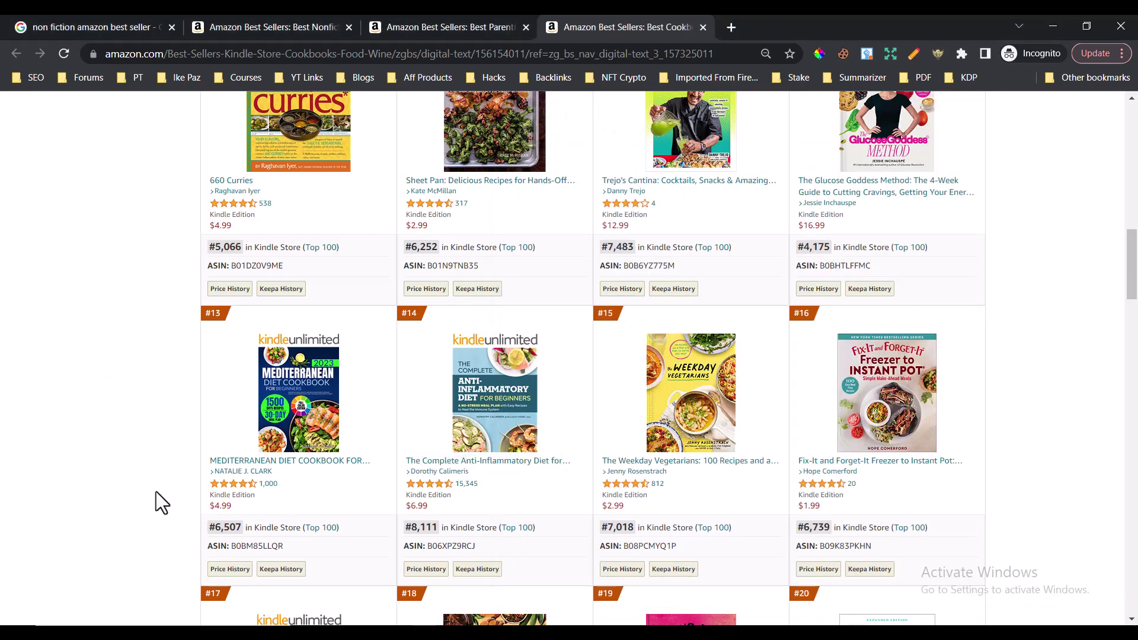
{"action": "left_click", "coordinate": [541, 616]}
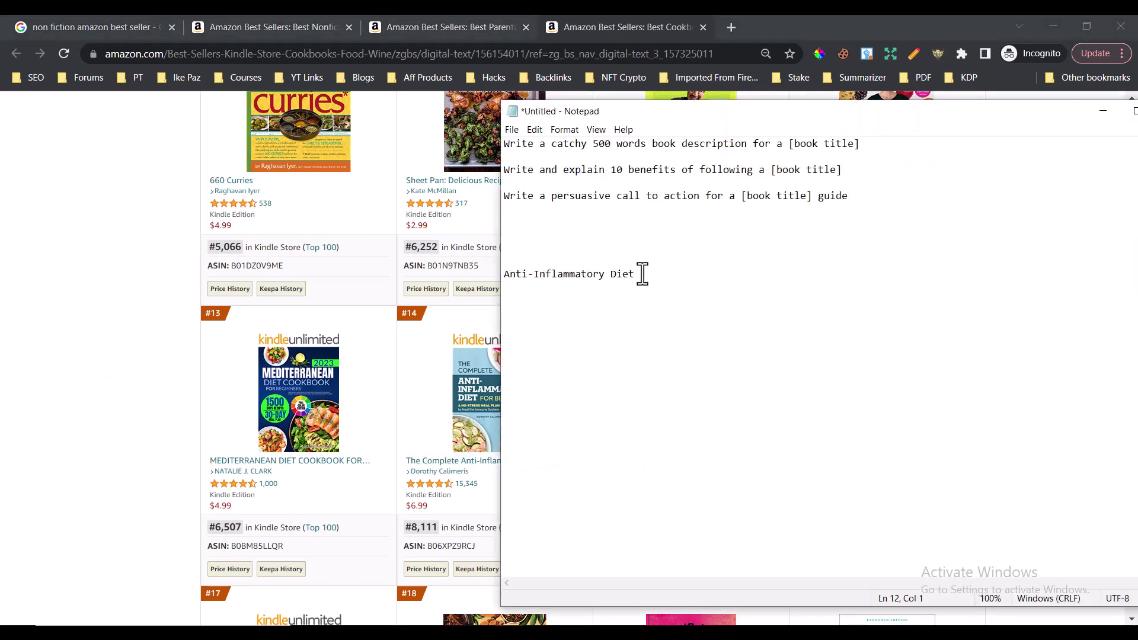
{"action": "left_click_drag", "start_coordinate": [639, 274], "coordinate": [504, 276]}
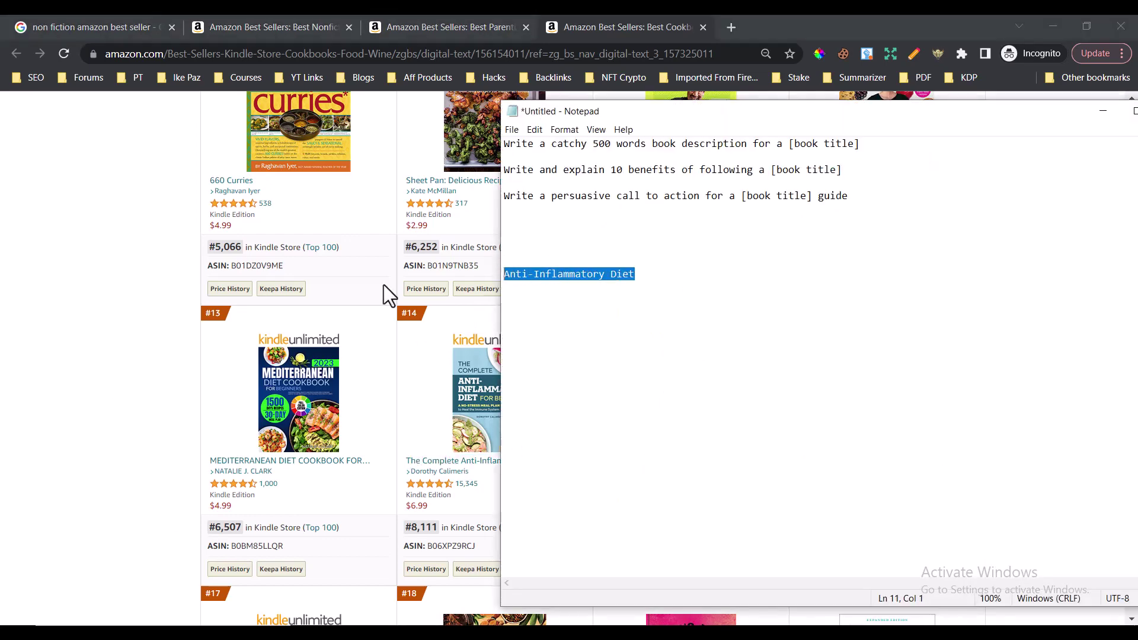
Step: Copy the #13 book's title from the Amazon list and paste "MEDITERRANEAN DIET COOKBOOK" into Notepad below "Anti-Inflammatory Diet"
{"action": "left_click", "coordinate": [150, 318]}
{"action": "mouse_move", "coordinate": [285, 460]}
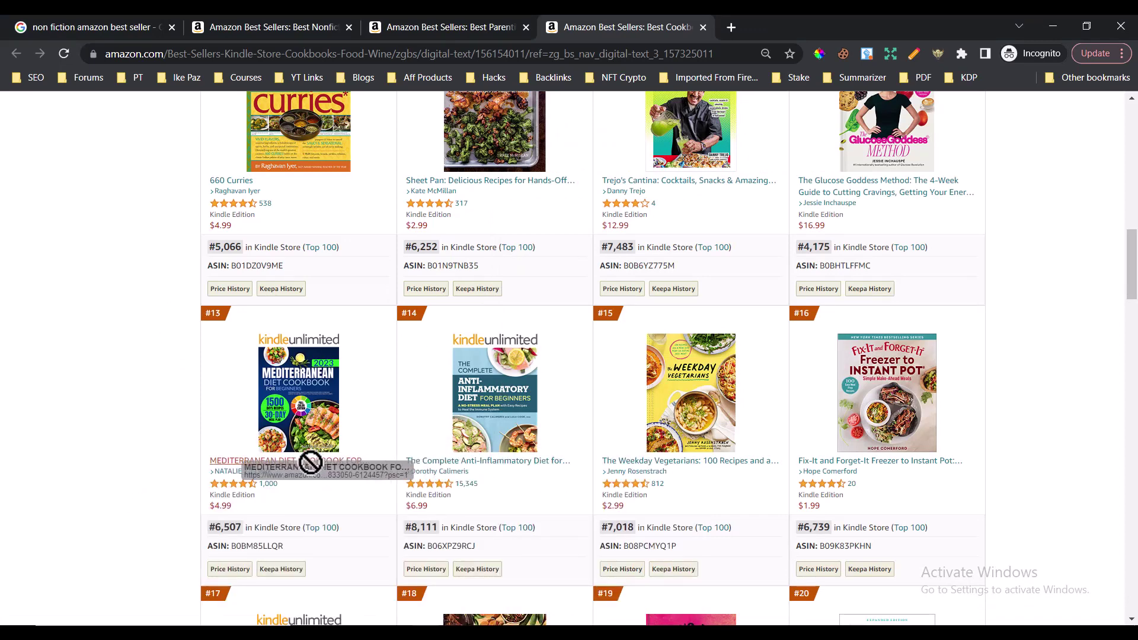
{"action": "triple_click", "coordinate": [385, 479]}
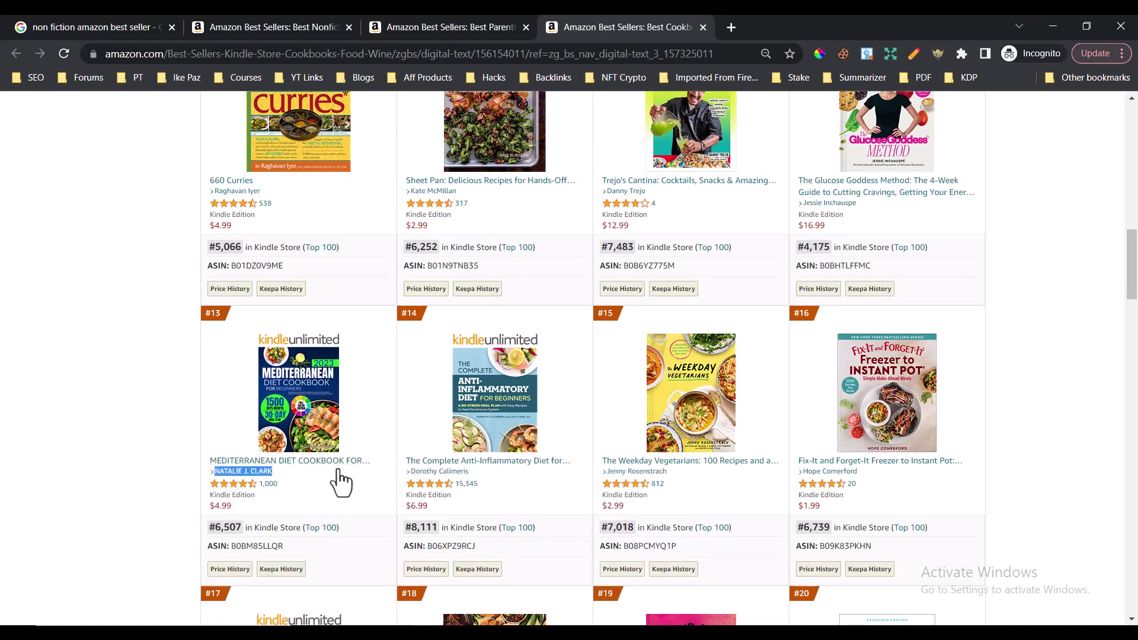
{"action": "left_click_drag", "start_coordinate": [393, 470], "coordinate": [125, 457]}
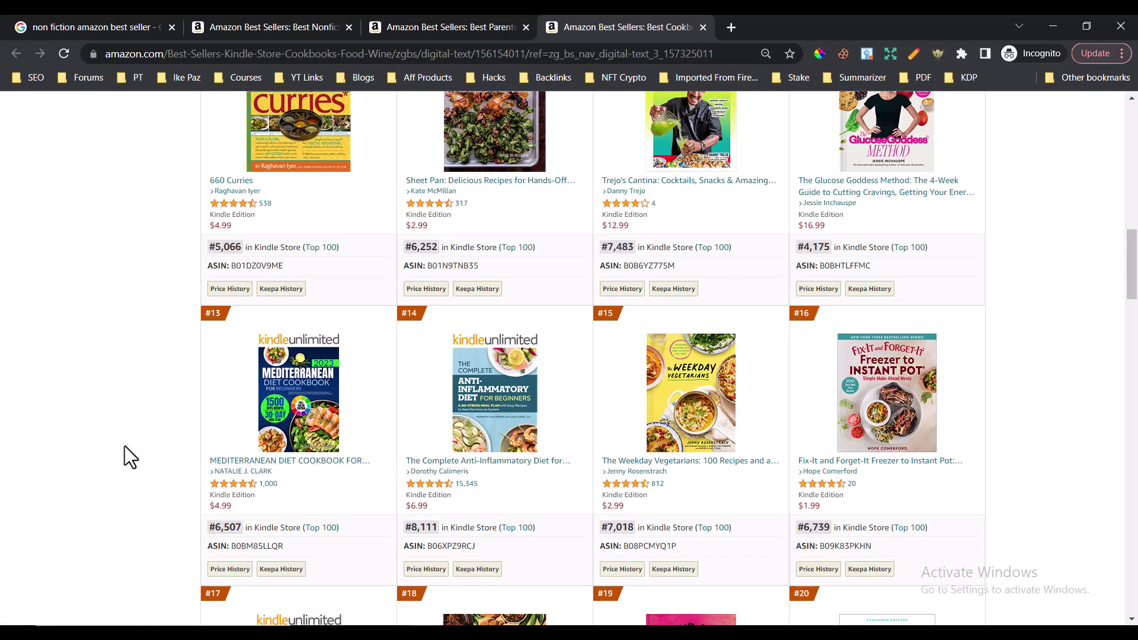
{"action": "left_click_drag", "start_coordinate": [363, 461], "coordinate": [208, 463]}
{"action": "key", "text": "ctrl+c"}
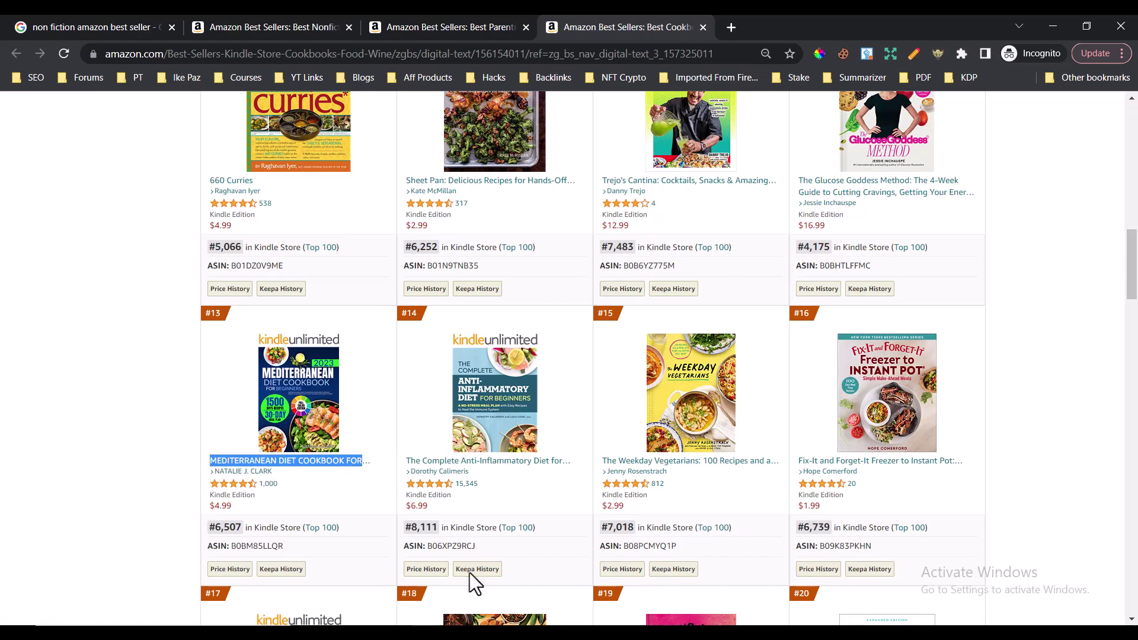
{"action": "key", "text": "alt+Tab"}
{"action": "left_click", "coordinate": [578, 314]}
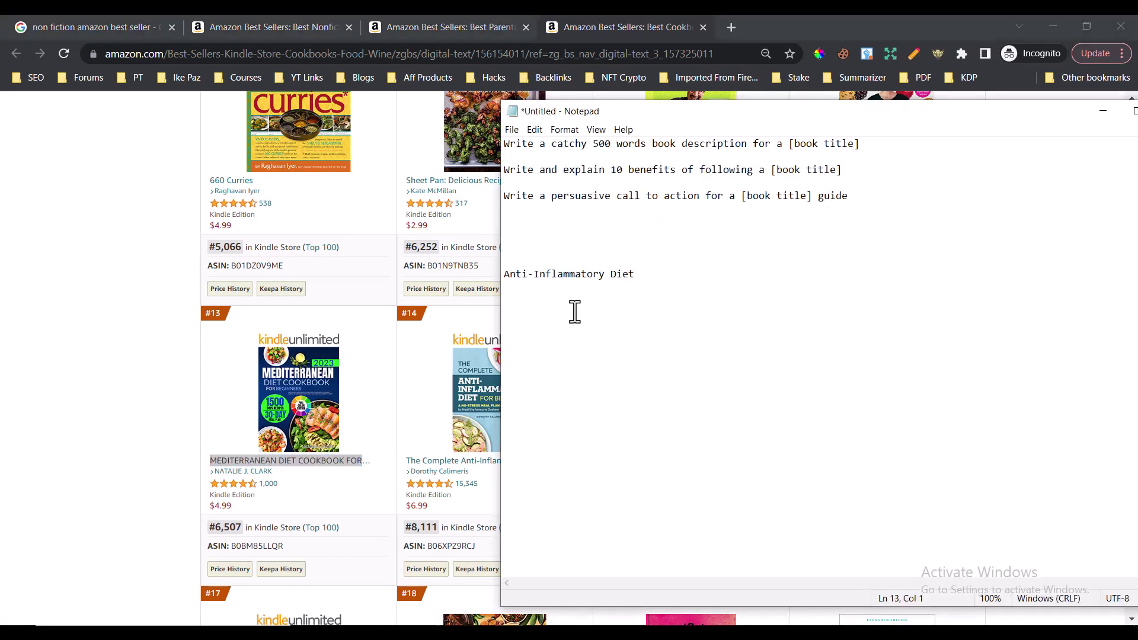
{"action": "key", "text": "ctrl+v"}
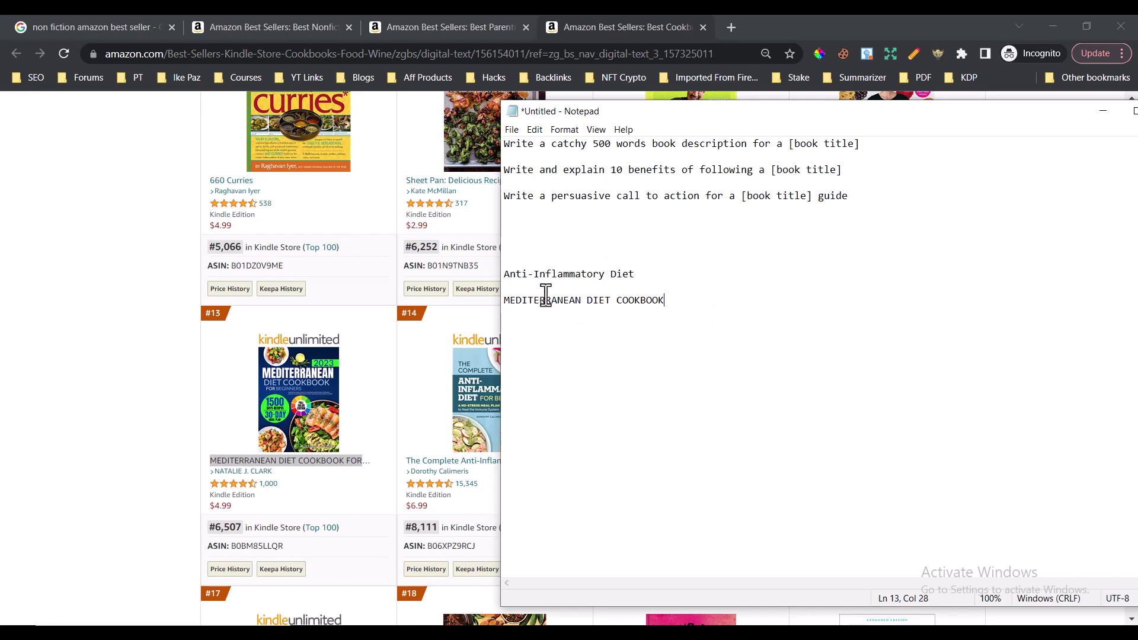
Step: Switch to the OpenAI Playground and delete the existing prompt about the dating advice book introduction
{"action": "key", "text": "alt+Tab"}
{"action": "left_click", "coordinate": [72, 346]}
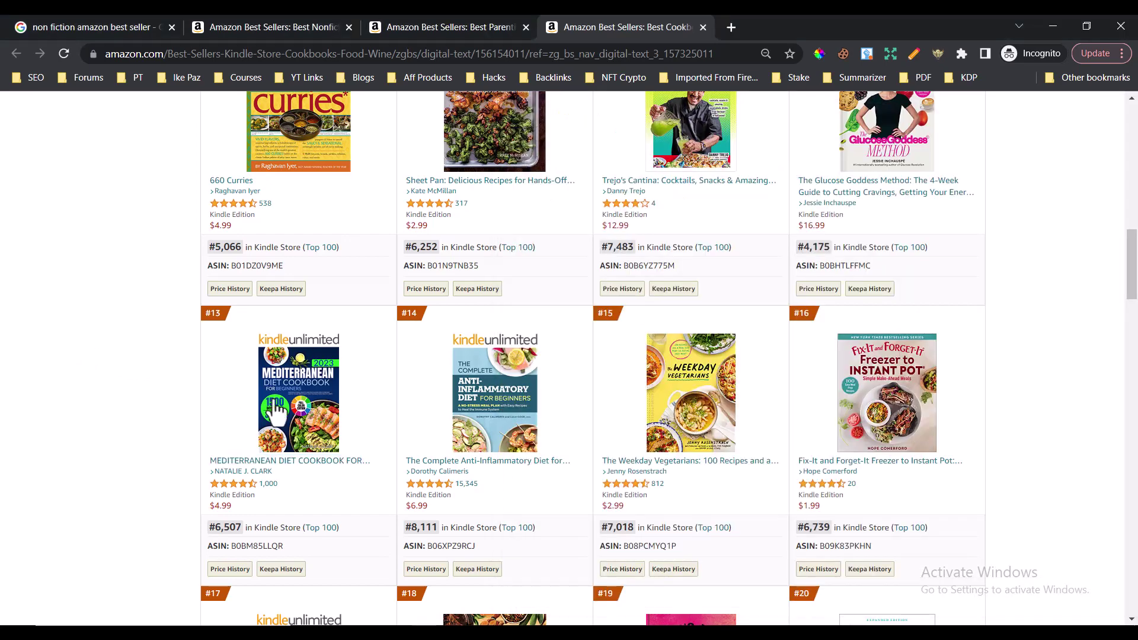
{"action": "mouse_move", "coordinate": [415, 633]}
{"action": "left_click", "coordinate": [339, 595]}
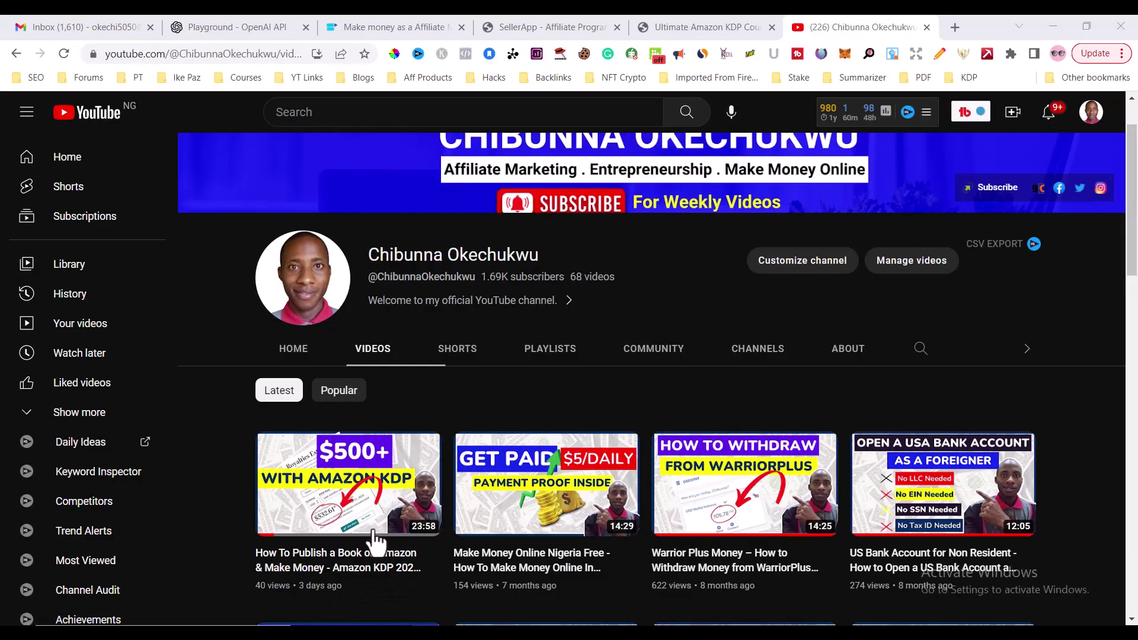
{"action": "left_click", "coordinate": [247, 23]}
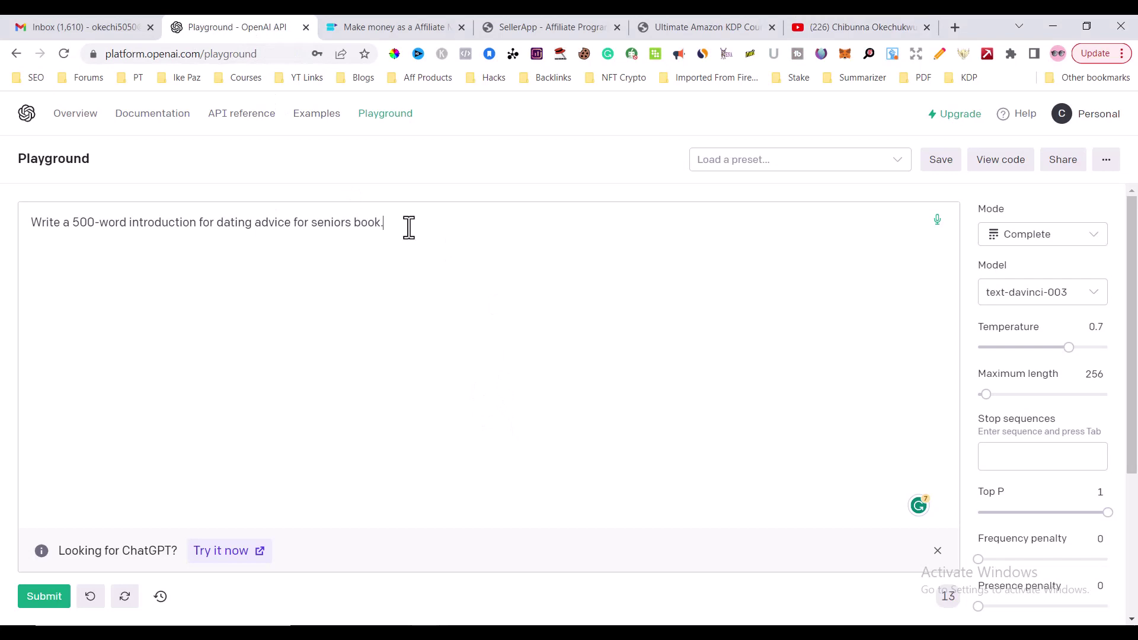
{"action": "left_click_drag", "start_coordinate": [407, 227], "coordinate": [5, 250]}
{"action": "key", "text": "BackSpace"}
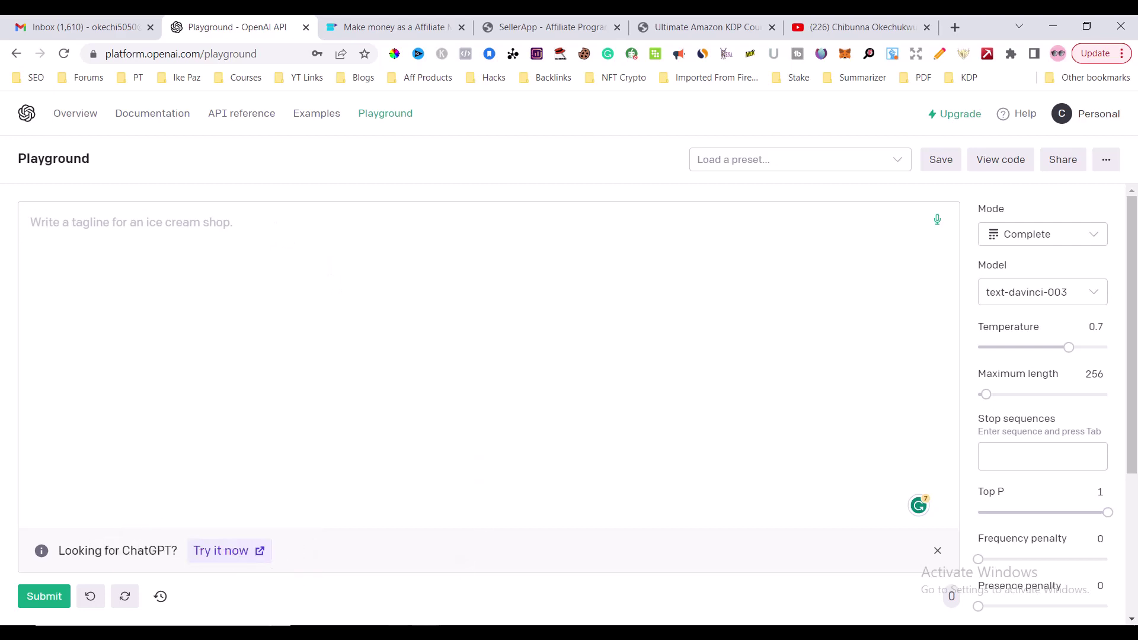
Step: Switch to the Word document and reveal the first hidden list item by setting its font colour to Automatic
{"action": "left_click", "coordinate": [490, 603]}
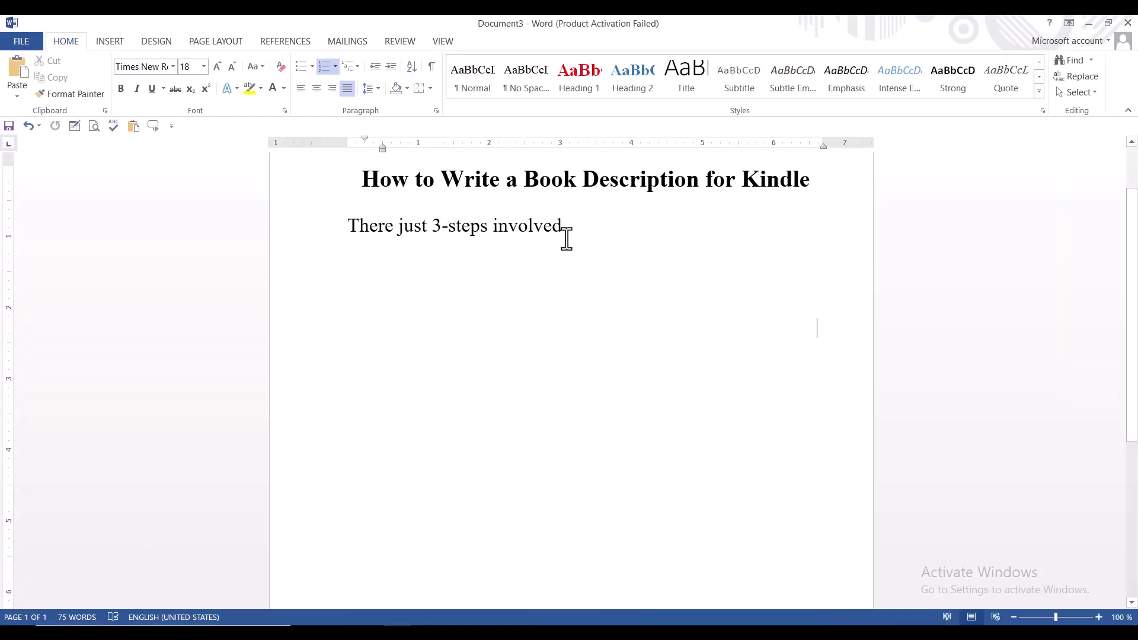
{"action": "left_click_drag", "start_coordinate": [340, 255], "coordinate": [799, 301]}
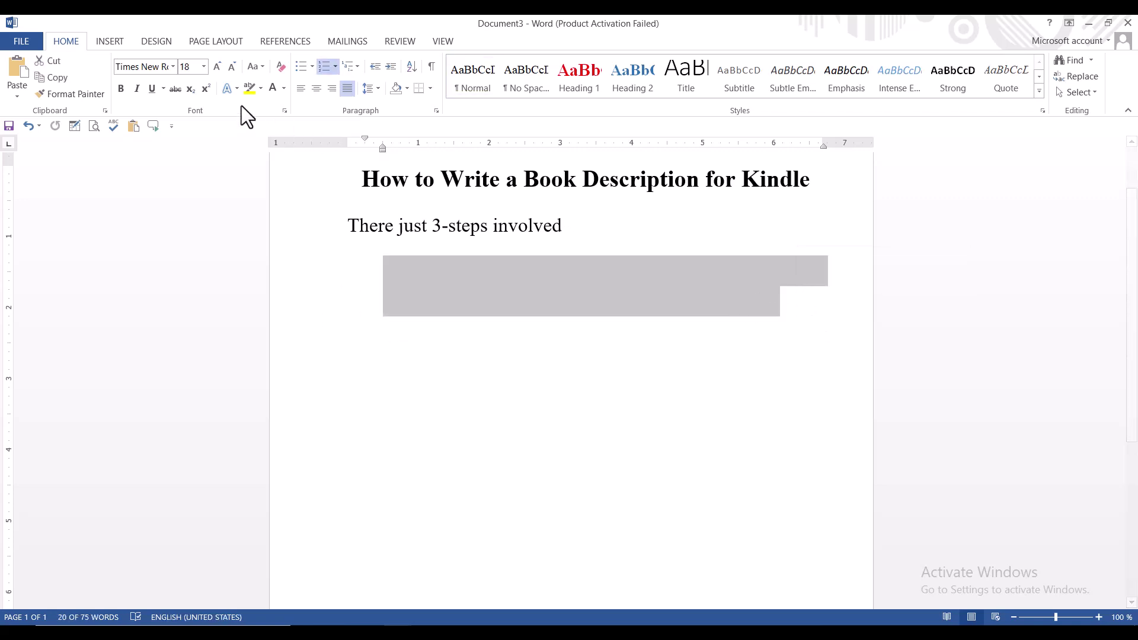
{"action": "left_click", "coordinate": [284, 88]}
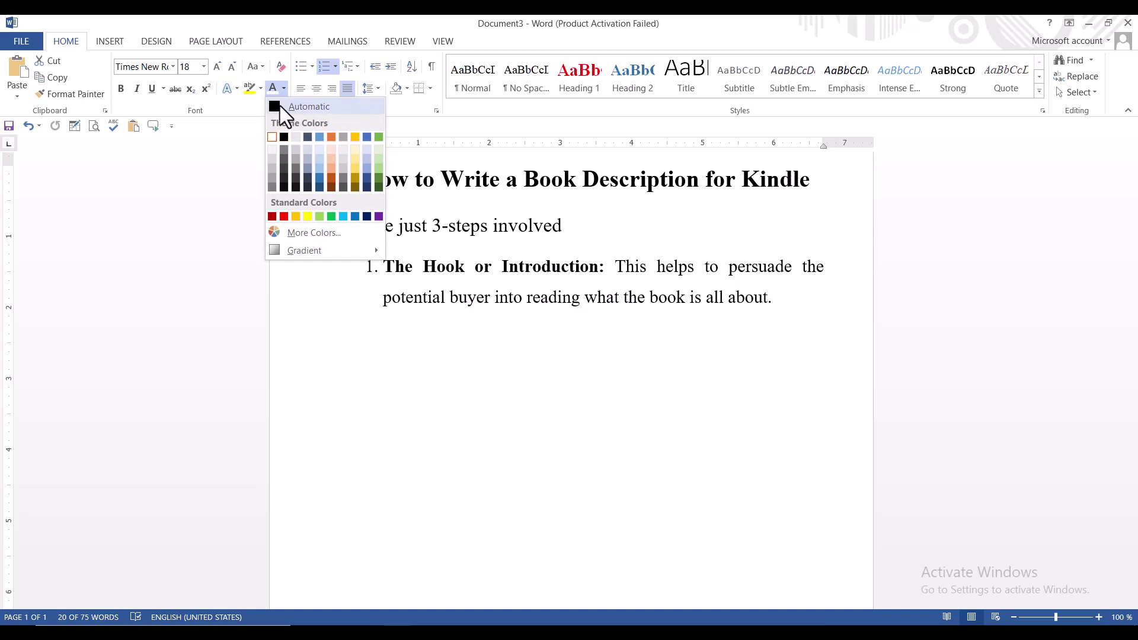
{"action": "left_click", "coordinate": [280, 106]}
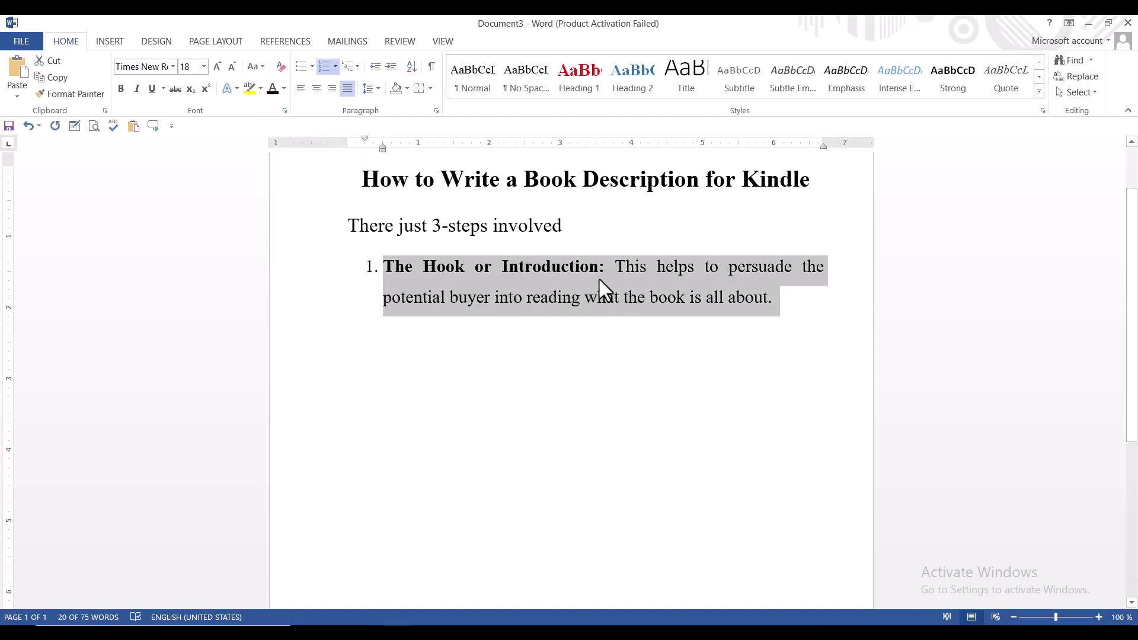
{"action": "left_click", "coordinate": [697, 283]}
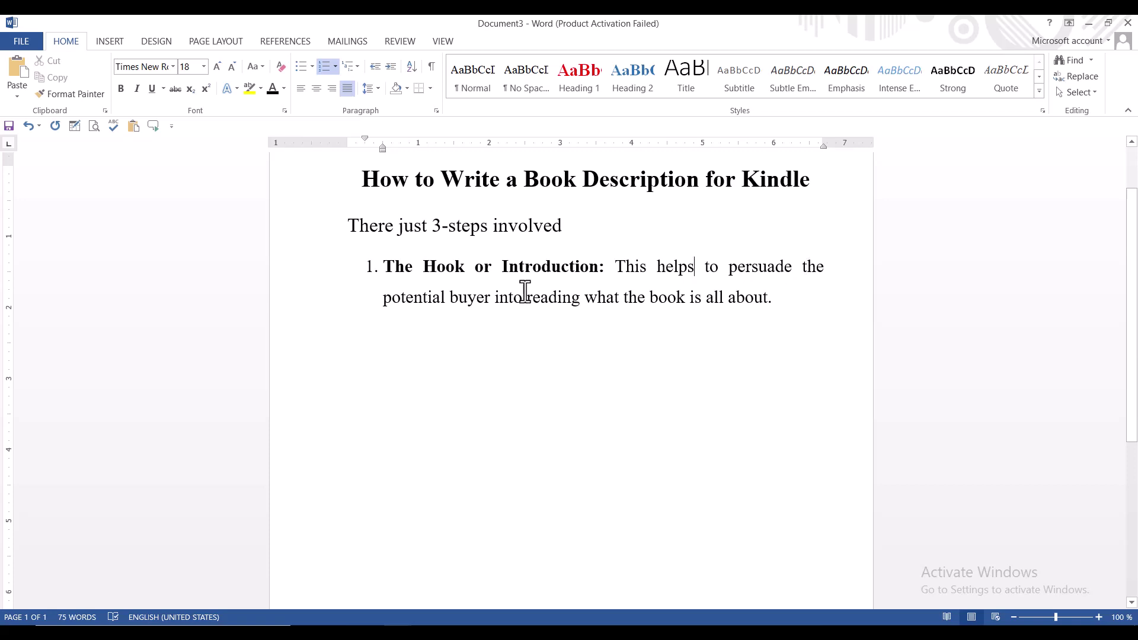
Step: Set the font colour of the hidden second list item, "The Benefit", to Automatic
{"action": "scroll", "coordinate": [717, 305], "scroll_direction": "down", "scroll_amount": 1}
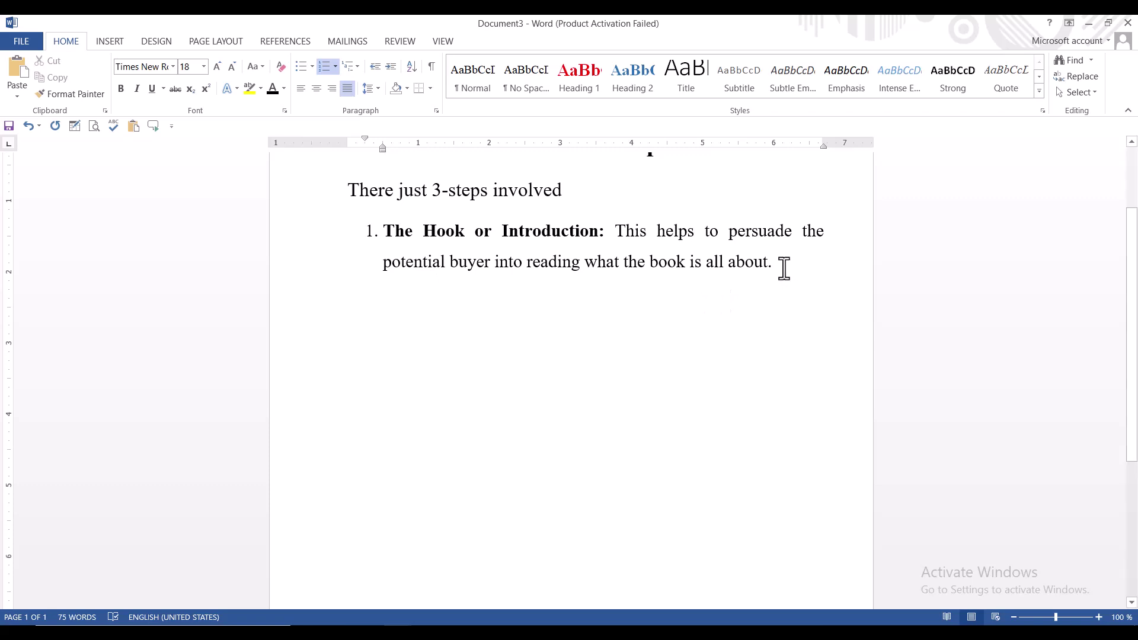
{"action": "left_click_drag", "start_coordinate": [784, 267], "coordinate": [812, 335]}
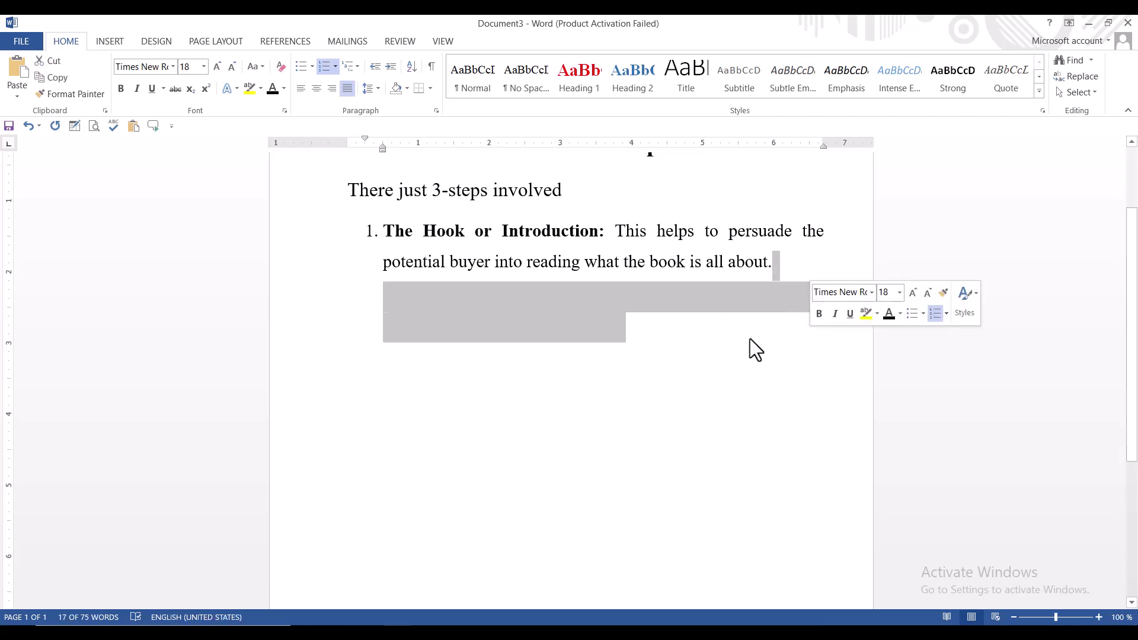
{"action": "left_click", "coordinate": [284, 88]}
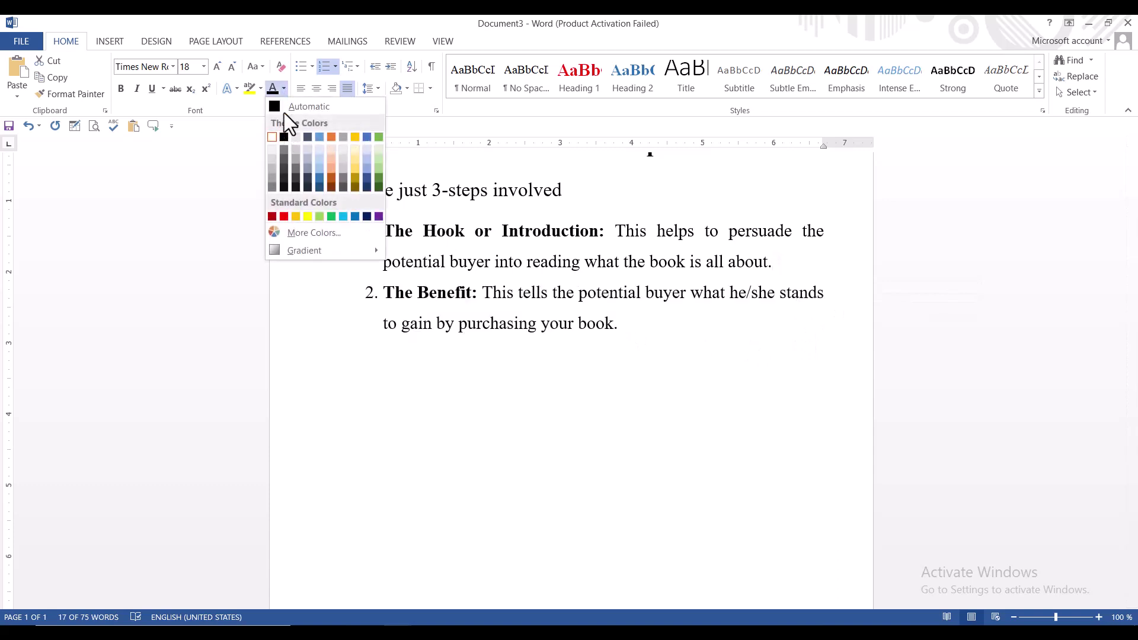
{"action": "left_click", "coordinate": [283, 113]}
{"action": "left_click", "coordinate": [629, 324]}
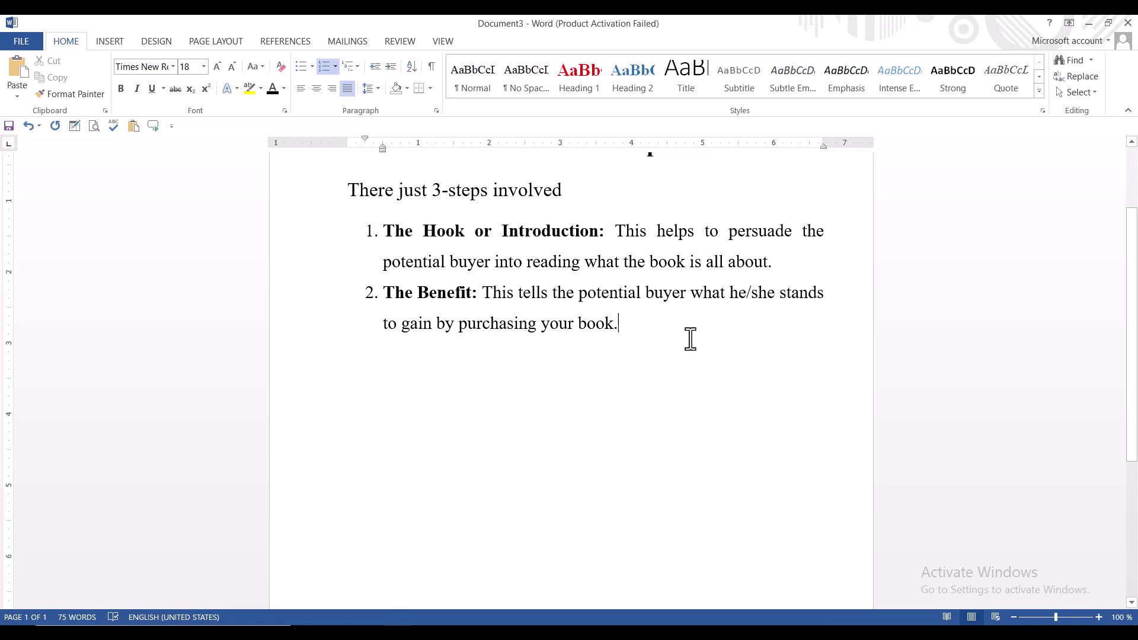
Step: Apply the same black font colour to the hidden third list item, "The CTA"
{"action": "key", "text": "shift+Down"}
{"action": "key", "text": "shift+Down"}
{"action": "key", "text": "shift+Down"}
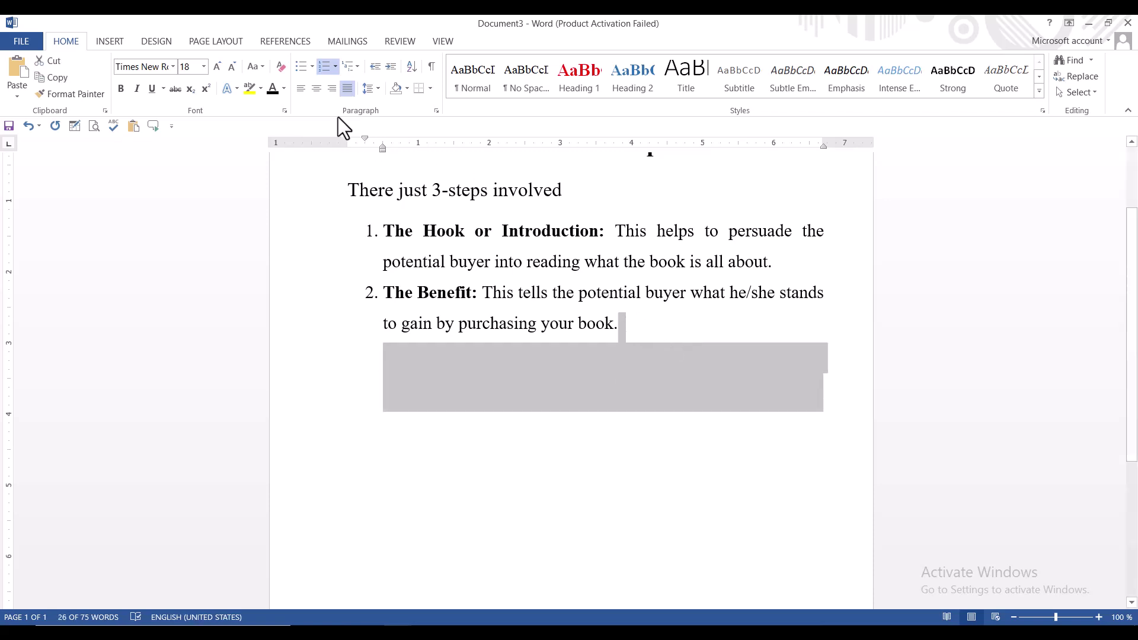
{"action": "left_click", "coordinate": [273, 89]}
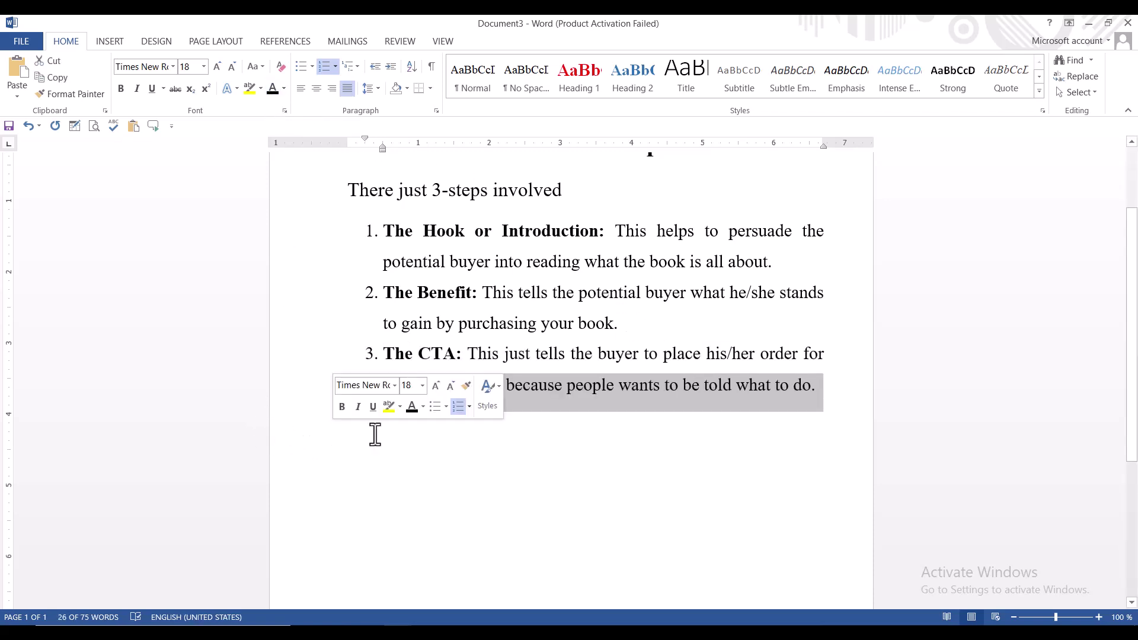
{"action": "left_click", "coordinate": [639, 354]}
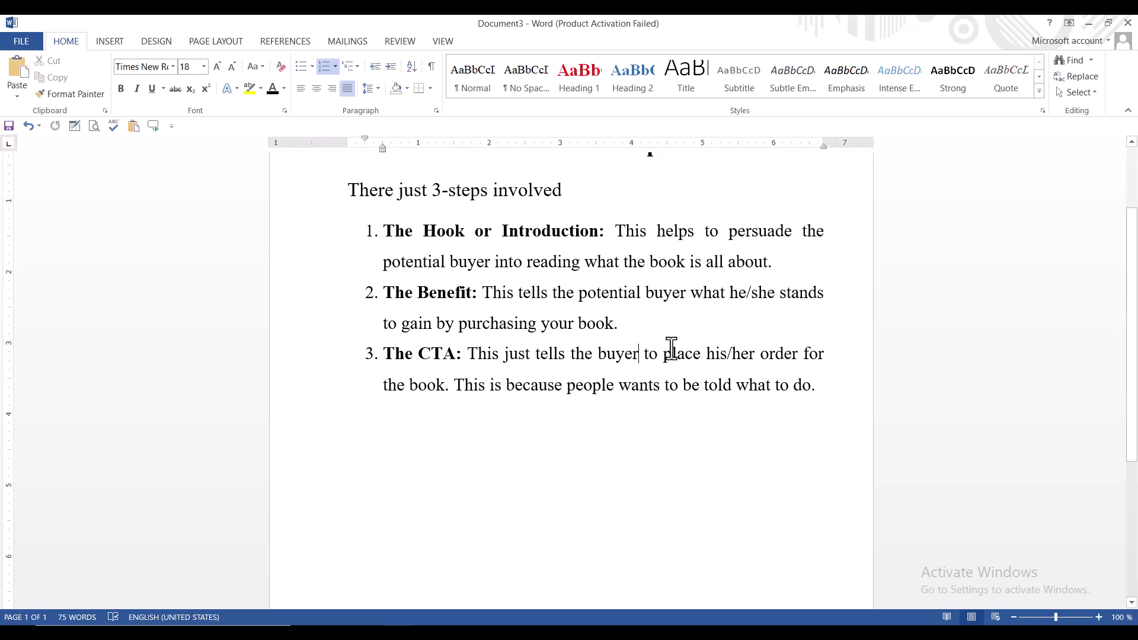
Step: Copy the prompt "Write a catchy 500 words book description for a [book title]" from Notepad and paste it into the OpenAI Playground prompt
{"action": "mouse_move", "coordinate": [399, 617]}
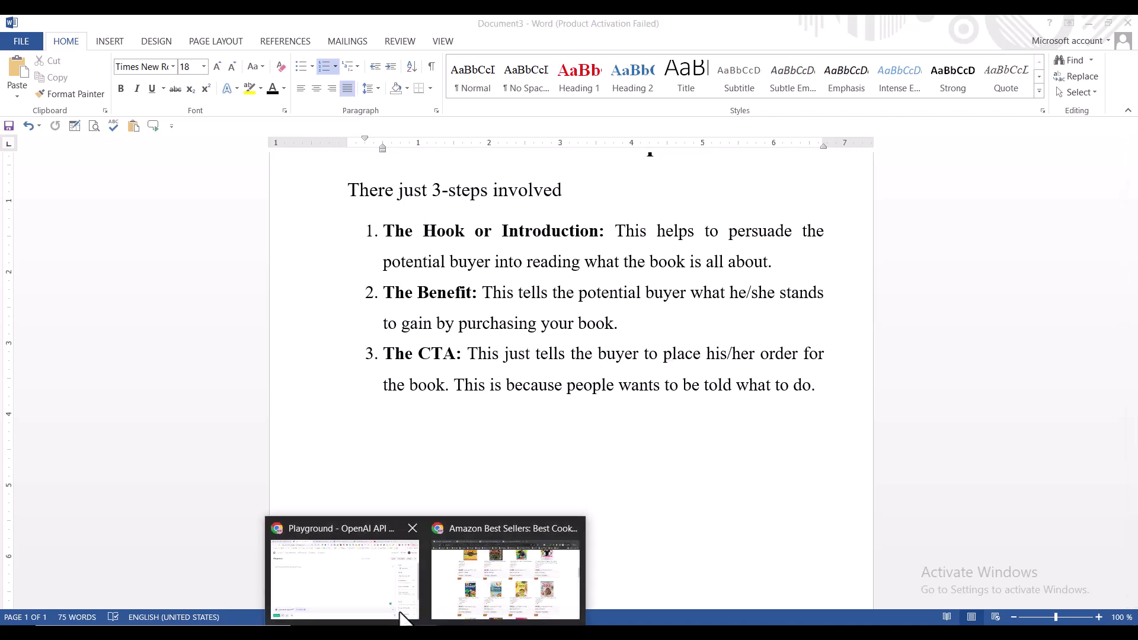
{"action": "left_click", "coordinate": [394, 563]}
{"action": "left_click", "coordinate": [309, 240]}
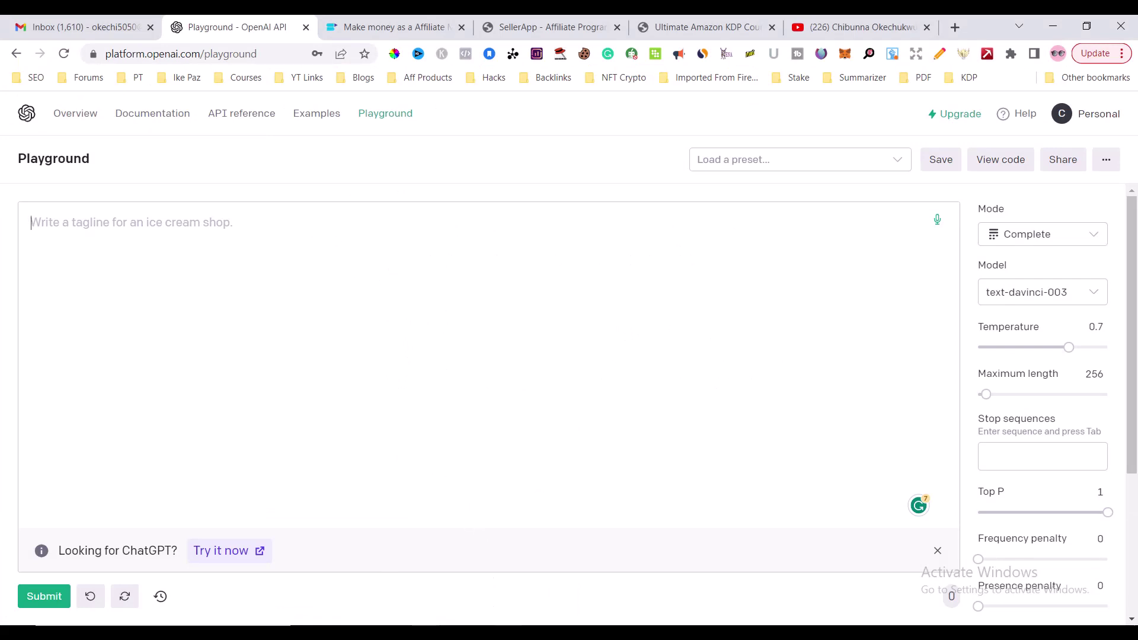
{"action": "left_click", "coordinate": [492, 616]}
{"action": "left_click_drag", "start_coordinate": [874, 144], "coordinate": [492, 144]}
{"action": "key", "text": "ctrl+c"}
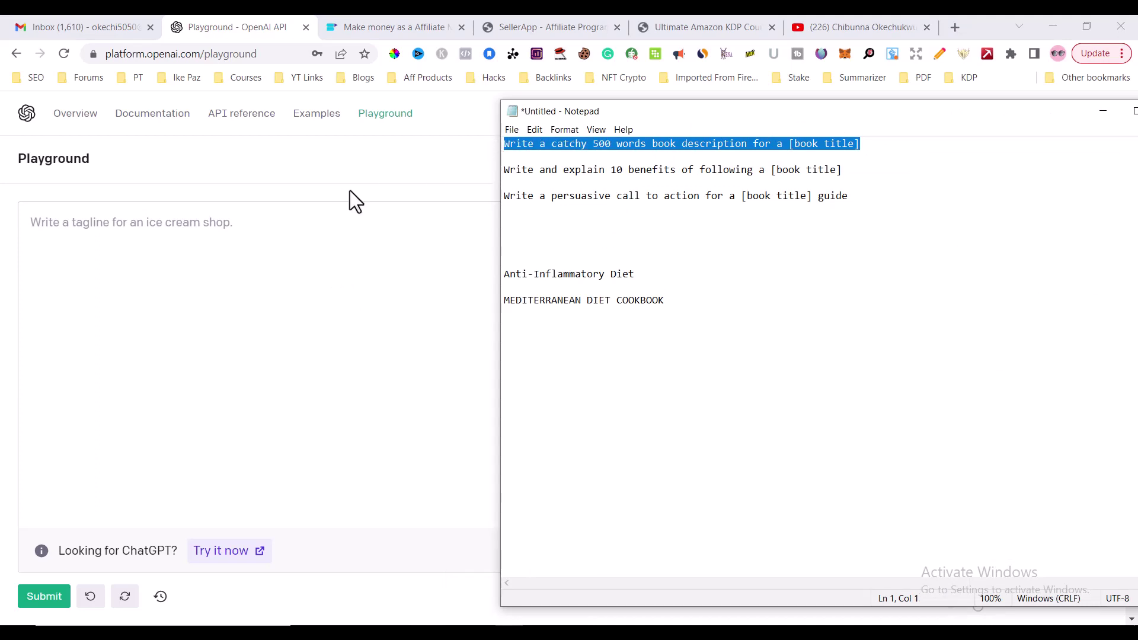
{"action": "left_click", "coordinate": [321, 222]}
{"action": "key", "text": "ctrl+v"}
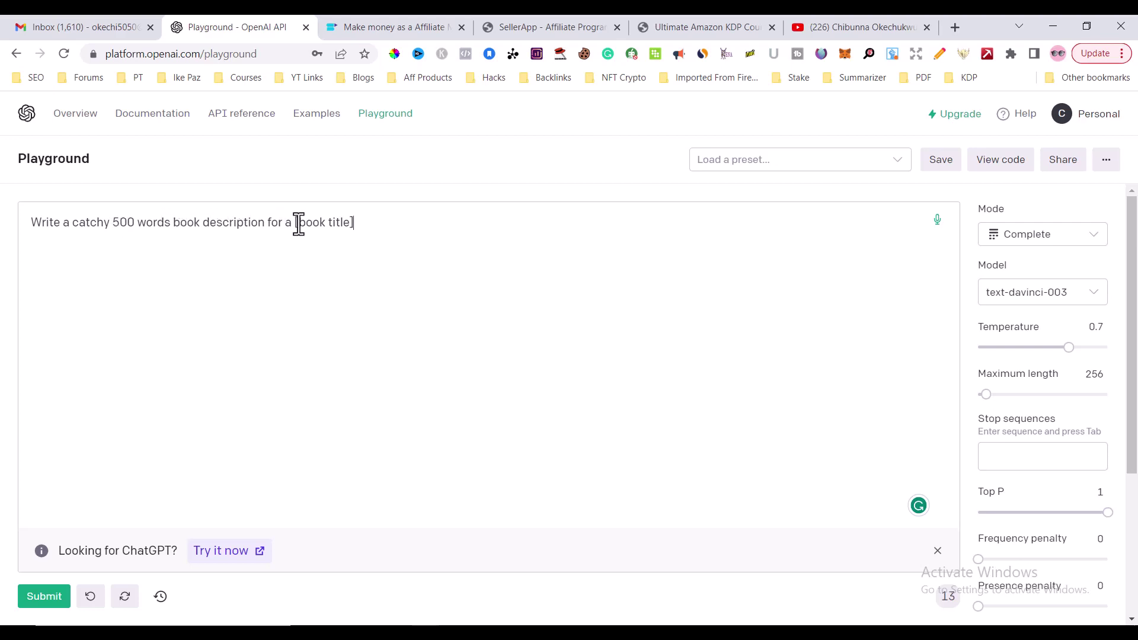
Step: Replace the [book title] placeholder with the title from Notepad so the prompt ends "for an Anti-Inflammatory Diet cookbook"
{"action": "left_click_drag", "start_coordinate": [296, 223], "coordinate": [359, 222]}
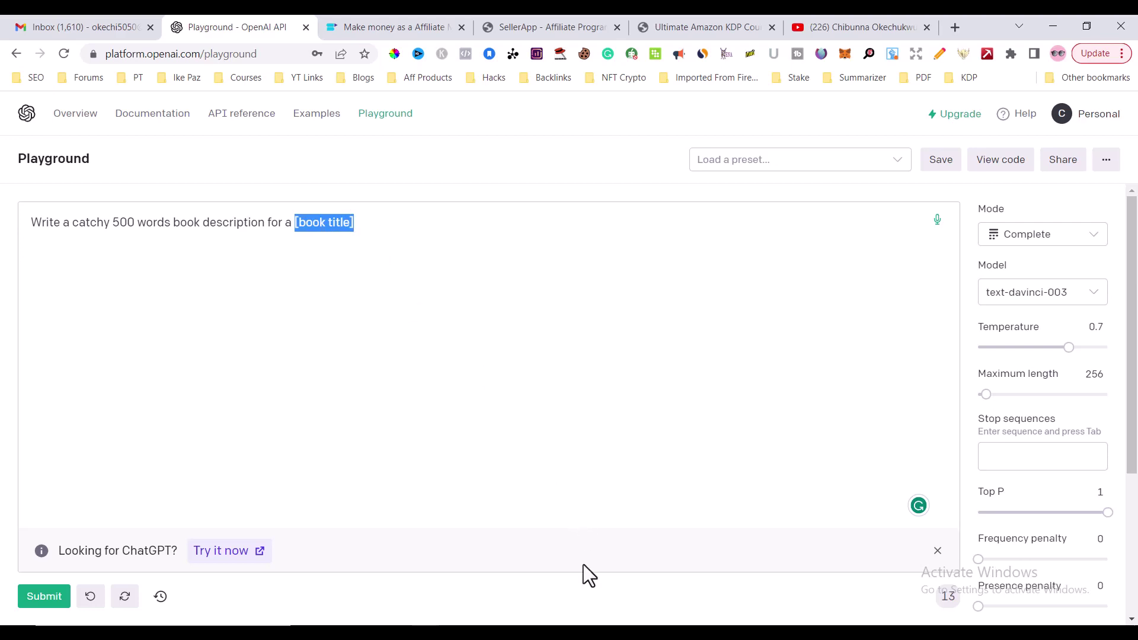
{"action": "left_click", "coordinate": [590, 632]}
{"action": "left_click_drag", "start_coordinate": [637, 274], "coordinate": [504, 277]}
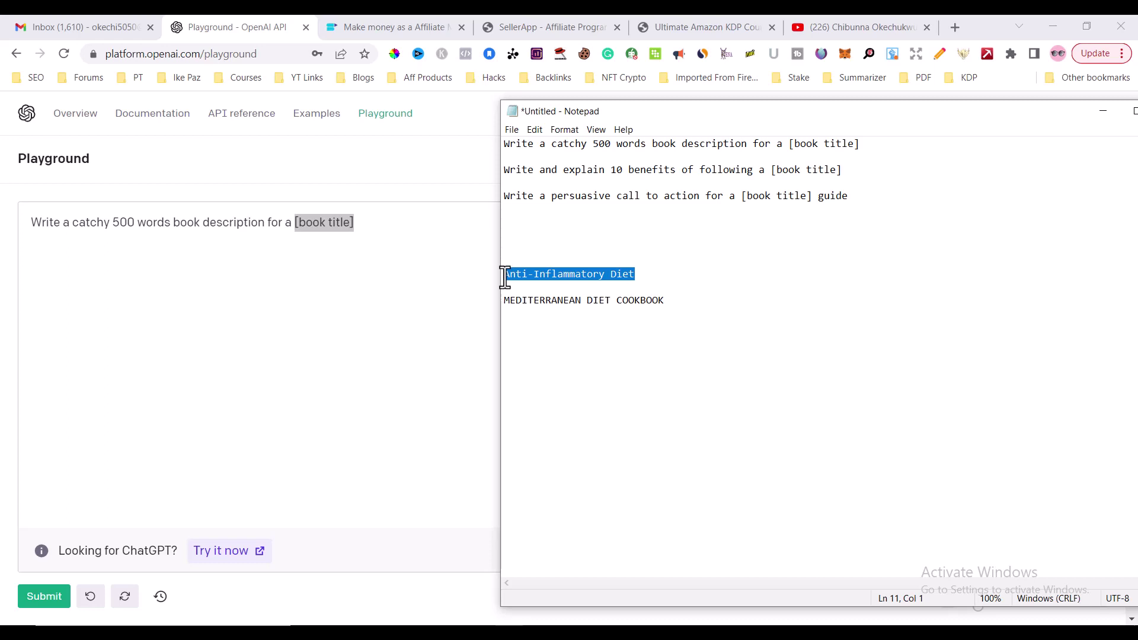
{"action": "key", "text": "alt+Tab"}
{"action": "left_click", "coordinate": [383, 239]}
{"action": "key", "text": "BackSpace"}
{"action": "key", "text": "BackSpace"}
{"action": "key", "text": "BackSpace"}
{"action": "key", "text": "BackSpace"}
{"action": "key", "text": "BackSpace"}
{"action": "key", "text": "BackSpace"}
{"action": "key", "text": "BackSpace"}
{"action": "key", "text": "BackSpace"}
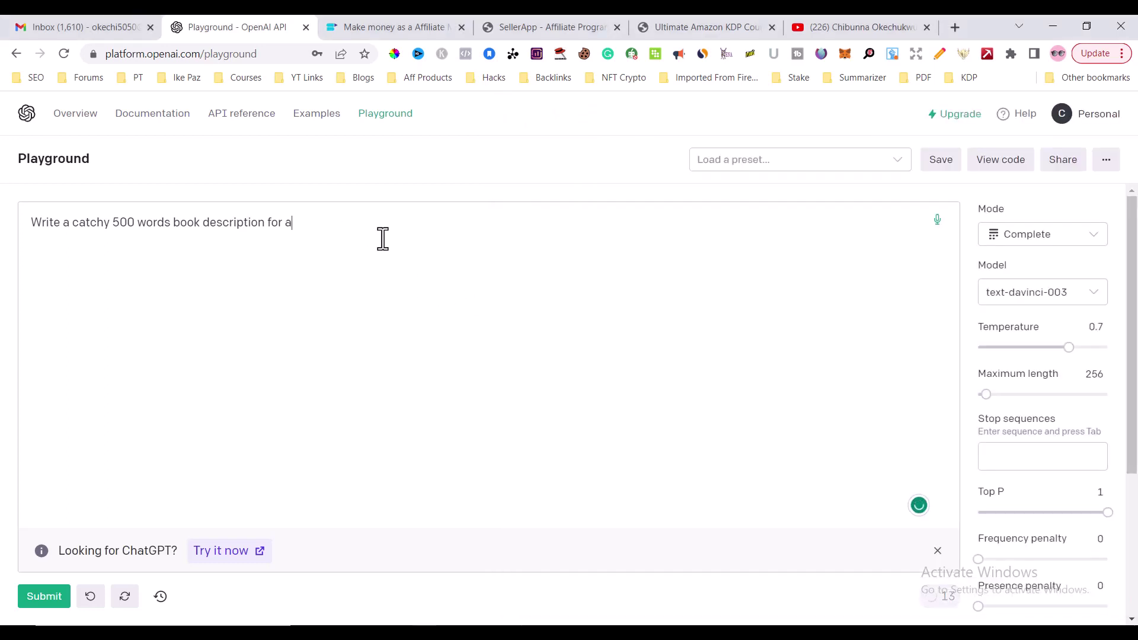
{"action": "key", "text": "ctrl+v"}
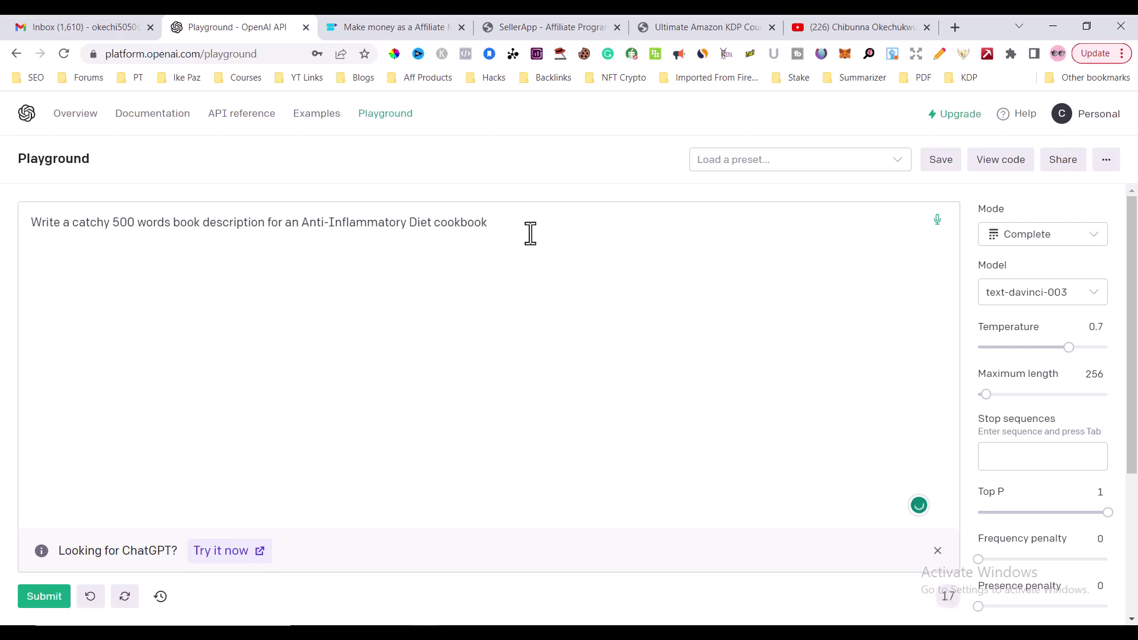
Step: Generate the book description from the prompt and resubmit to continue the completion
{"action": "left_click", "coordinate": [49, 599]}
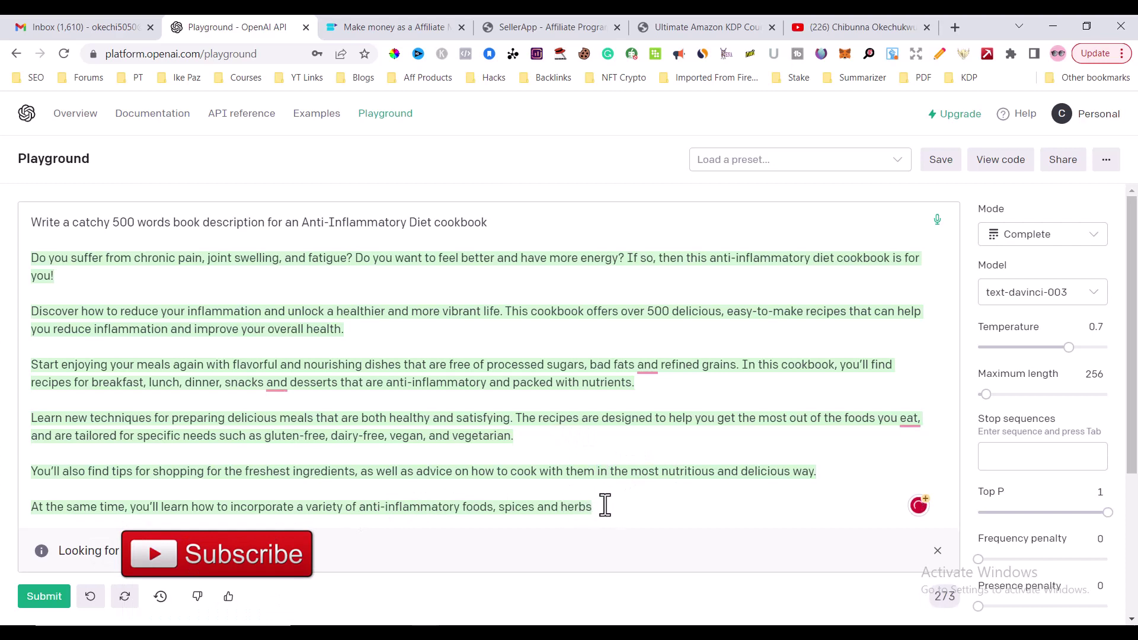
{"action": "mouse_move", "coordinate": [945, 597]}
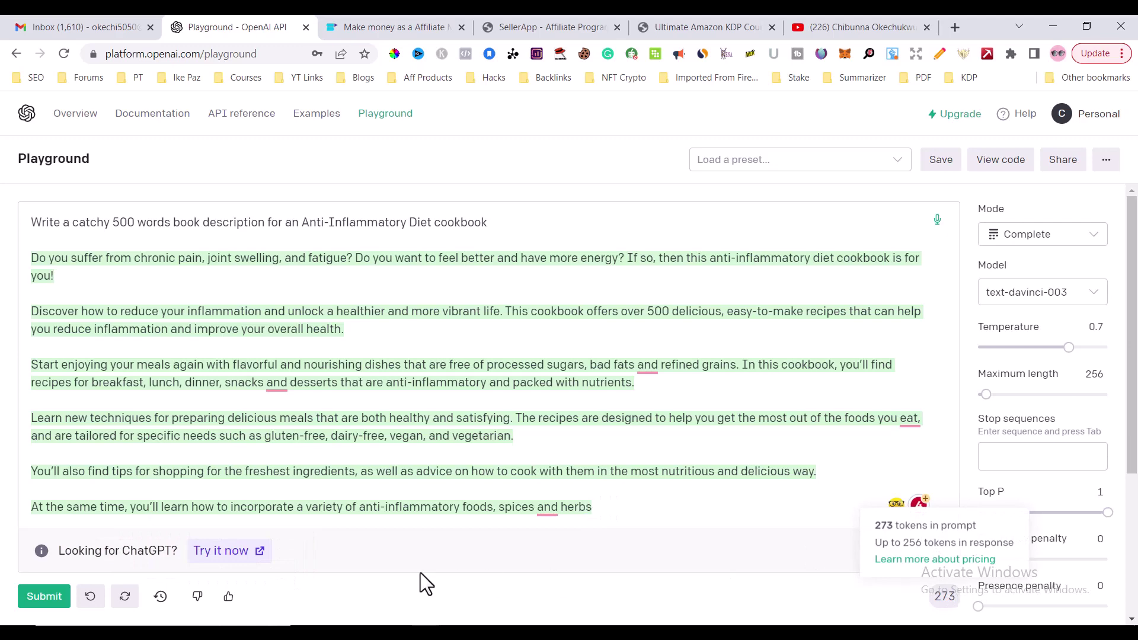
{"action": "left_click", "coordinate": [42, 599]}
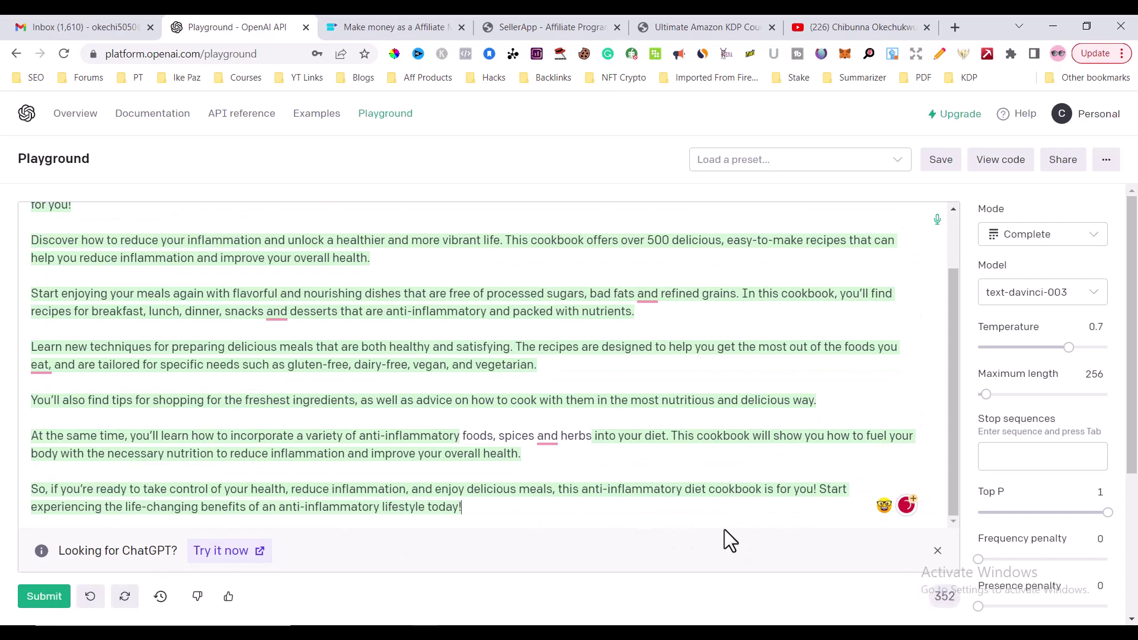
{"action": "left_click", "coordinate": [41, 600]}
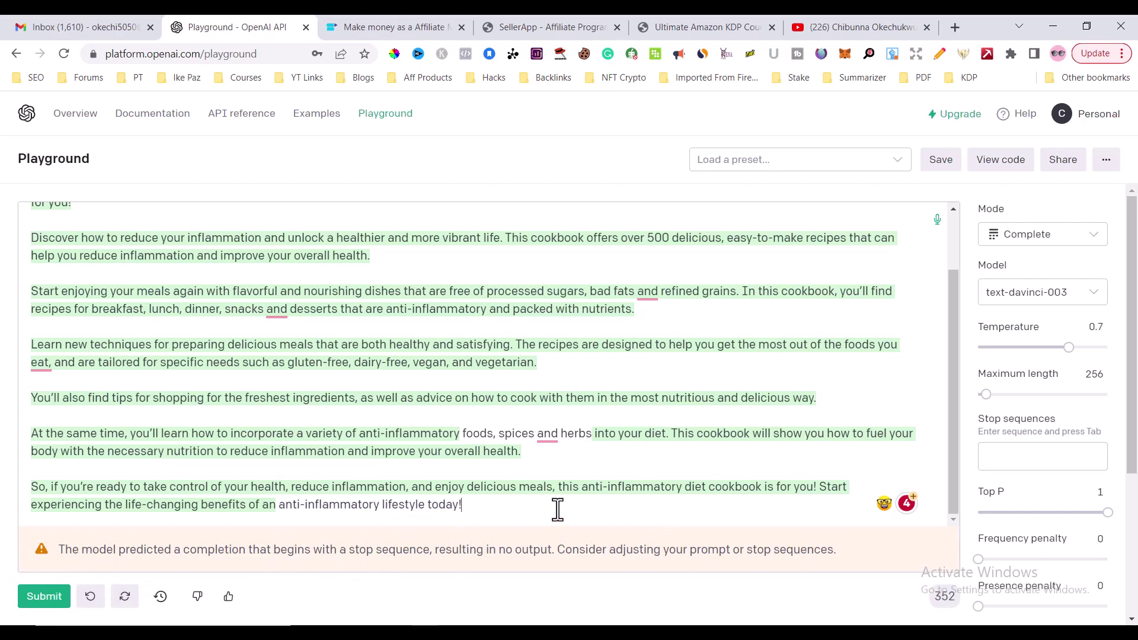
Step: Extend the book description by repeatedly adding a new line at its end and resubmitting for more text
{"action": "key", "text": "Return"}
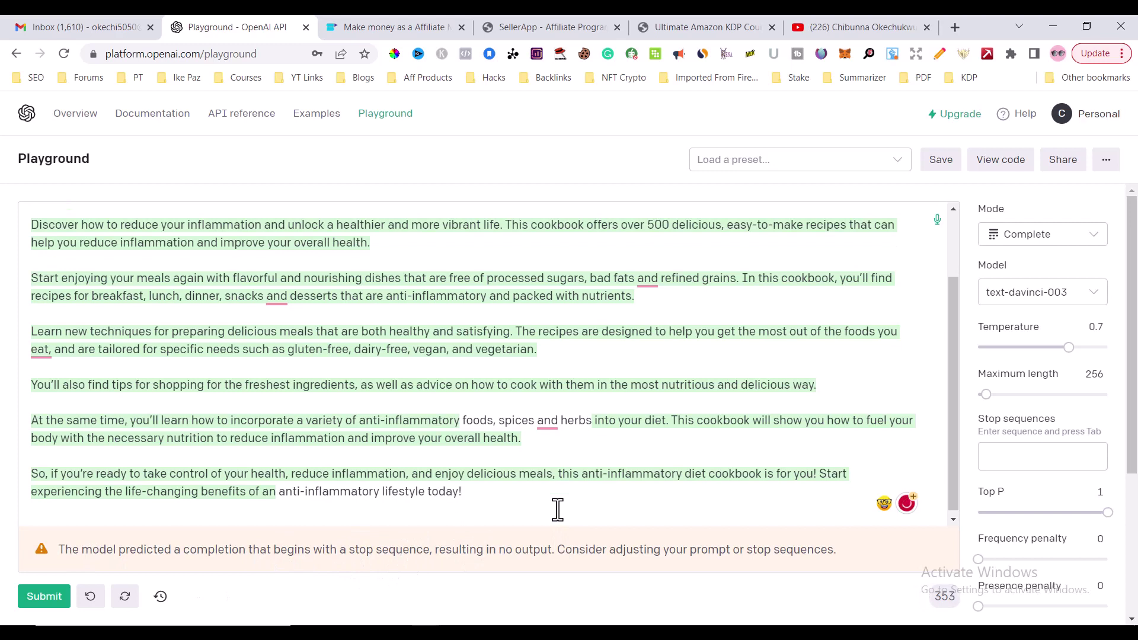
{"action": "left_click", "coordinate": [31, 599]}
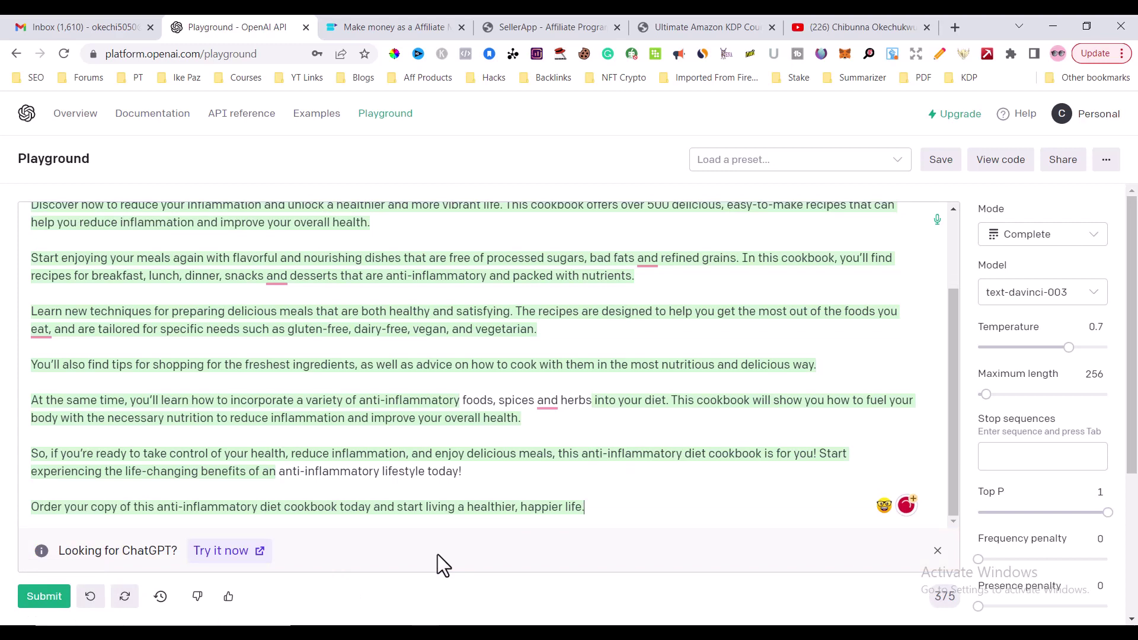
{"action": "key", "text": "ctrl+Return"}
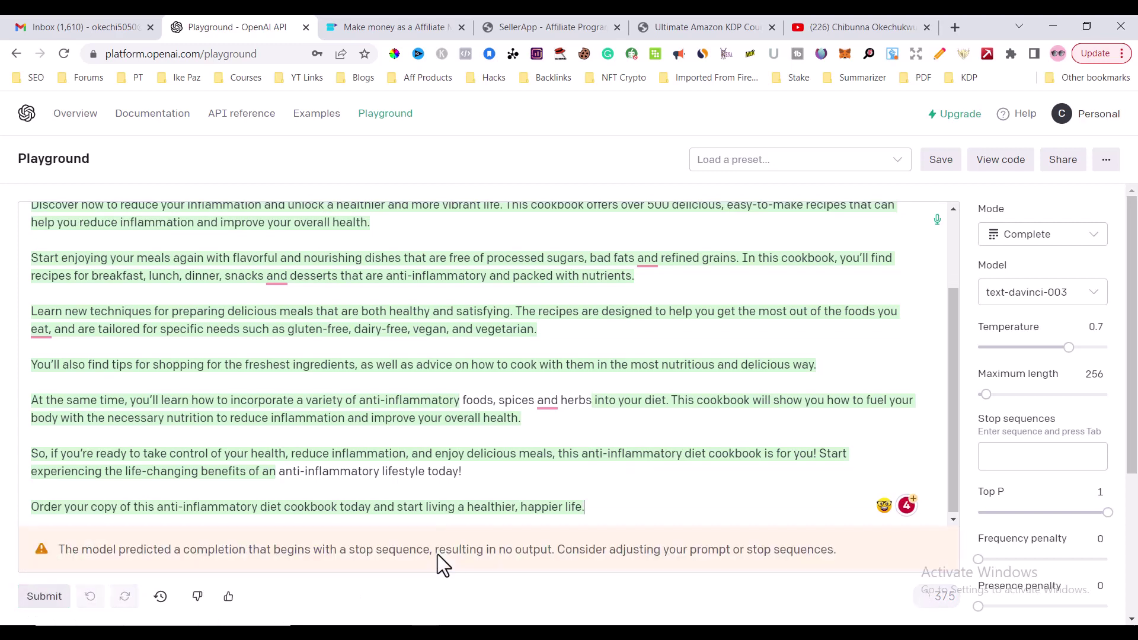
{"action": "key", "text": "Return"}
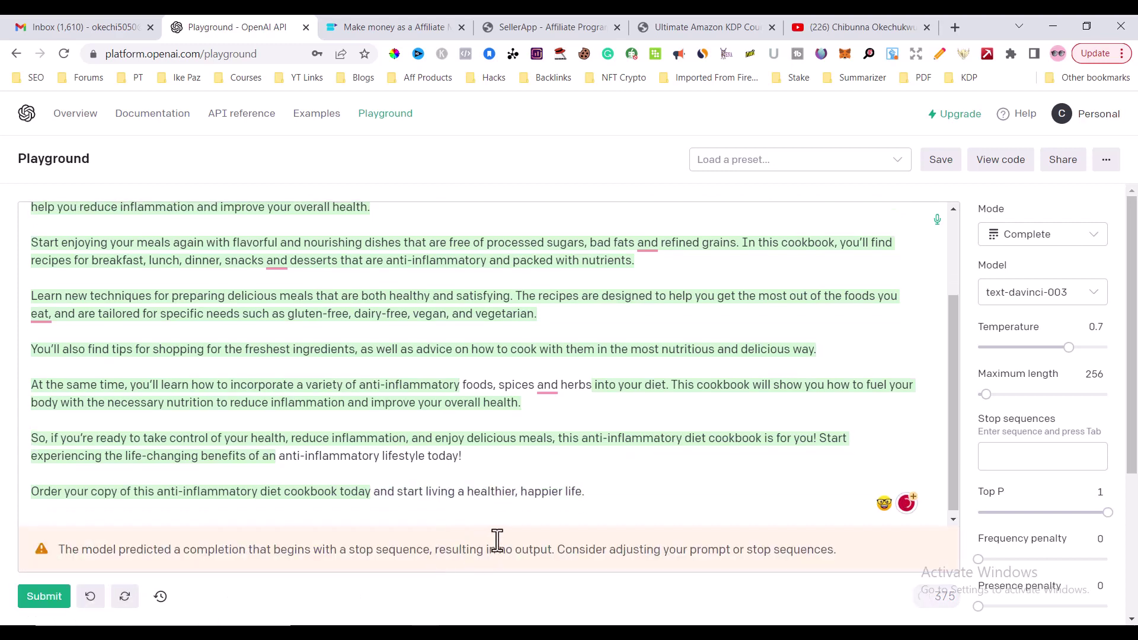
{"action": "key", "text": "ctrl+Return"}
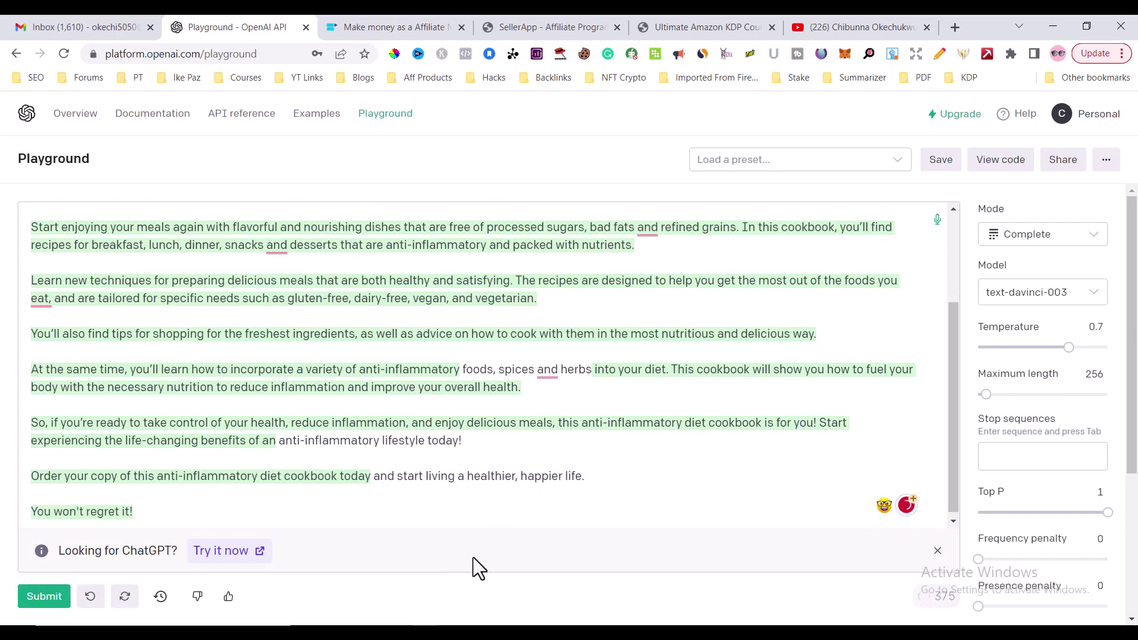
{"action": "key", "text": "Return"}
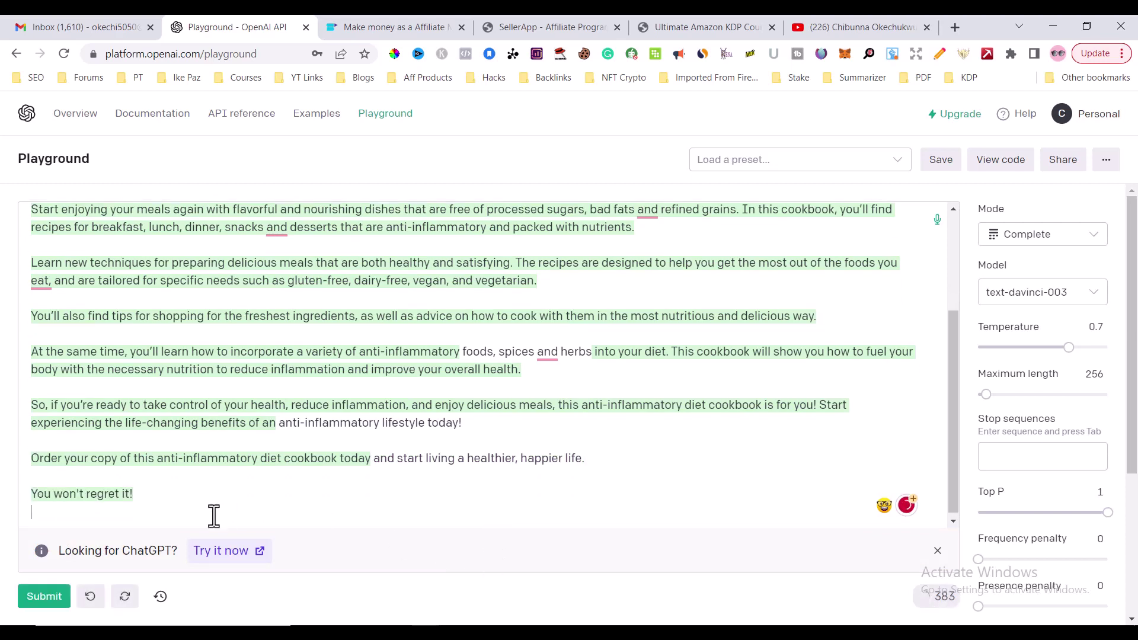
{"action": "key", "text": "ctrl+Return"}
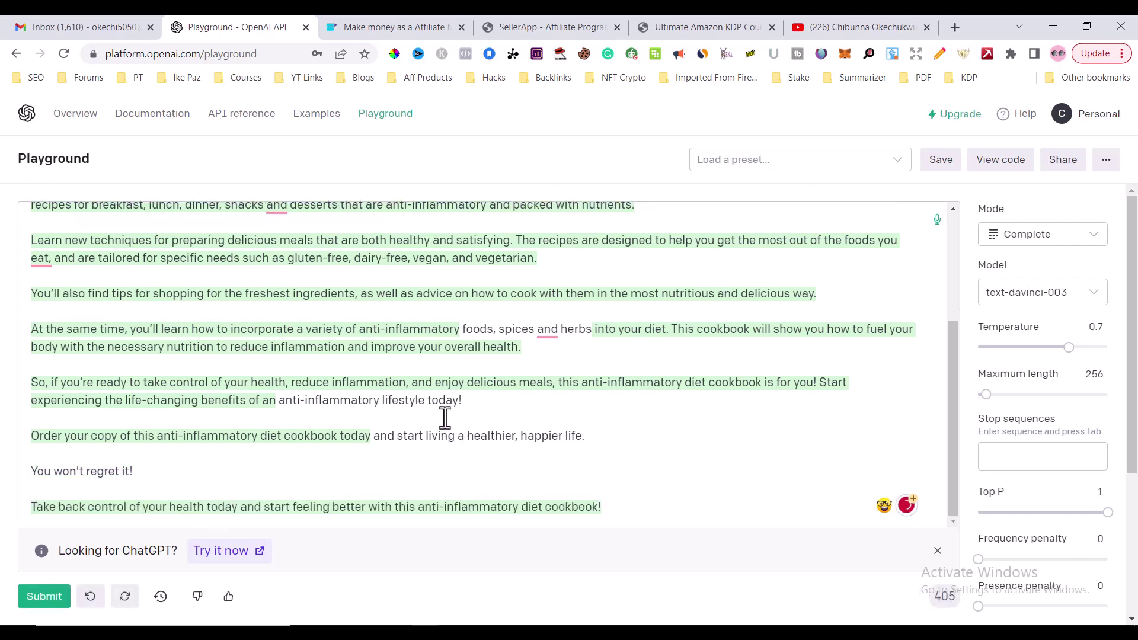
Step: Review the generated description, examining the recipe count, the meal types, the shopping tips and the closing paragraphs
{"action": "scroll", "coordinate": [445, 415], "scroll_direction": "up", "scroll_amount": 3}
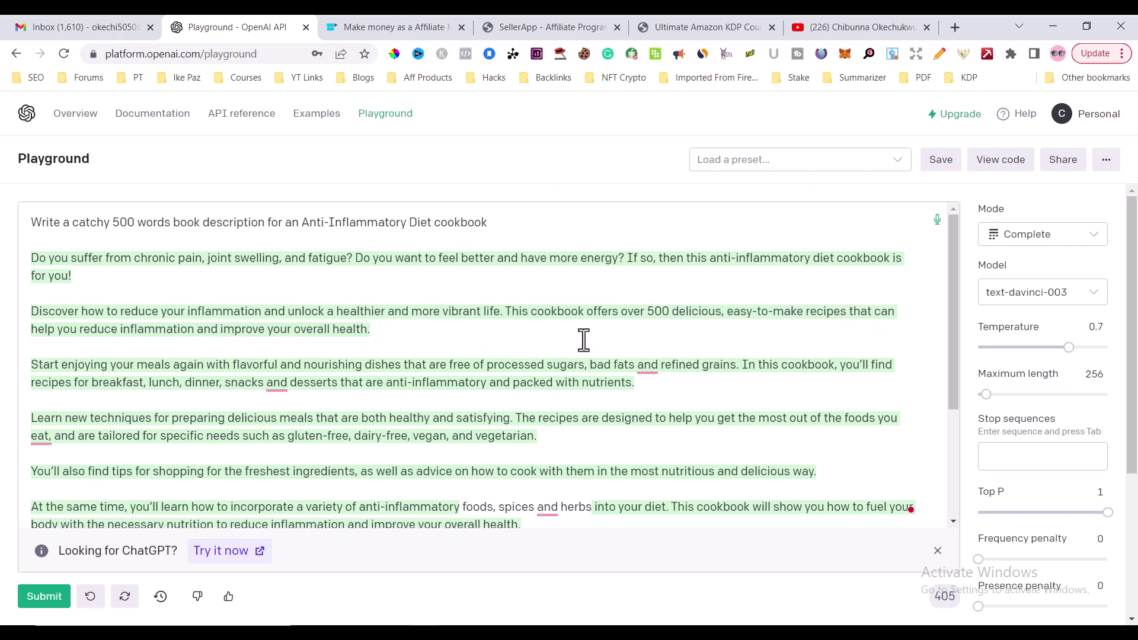
{"action": "left_click_drag", "start_coordinate": [647, 311], "coordinate": [665, 309]}
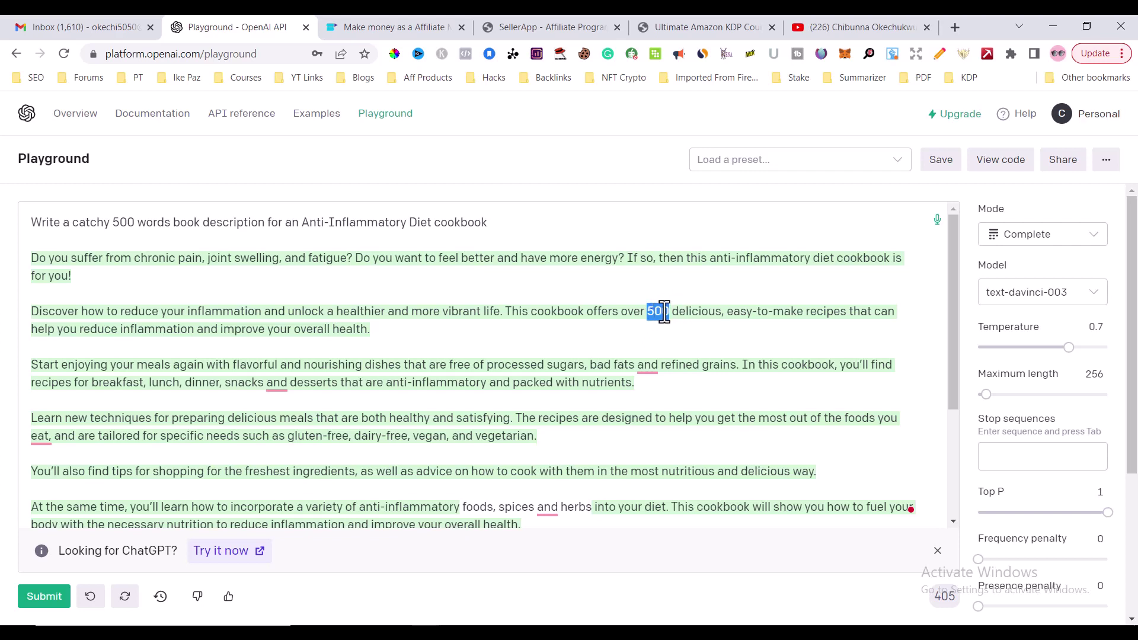
{"action": "scroll", "coordinate": [599, 363], "scroll_direction": "down", "scroll_amount": 2}
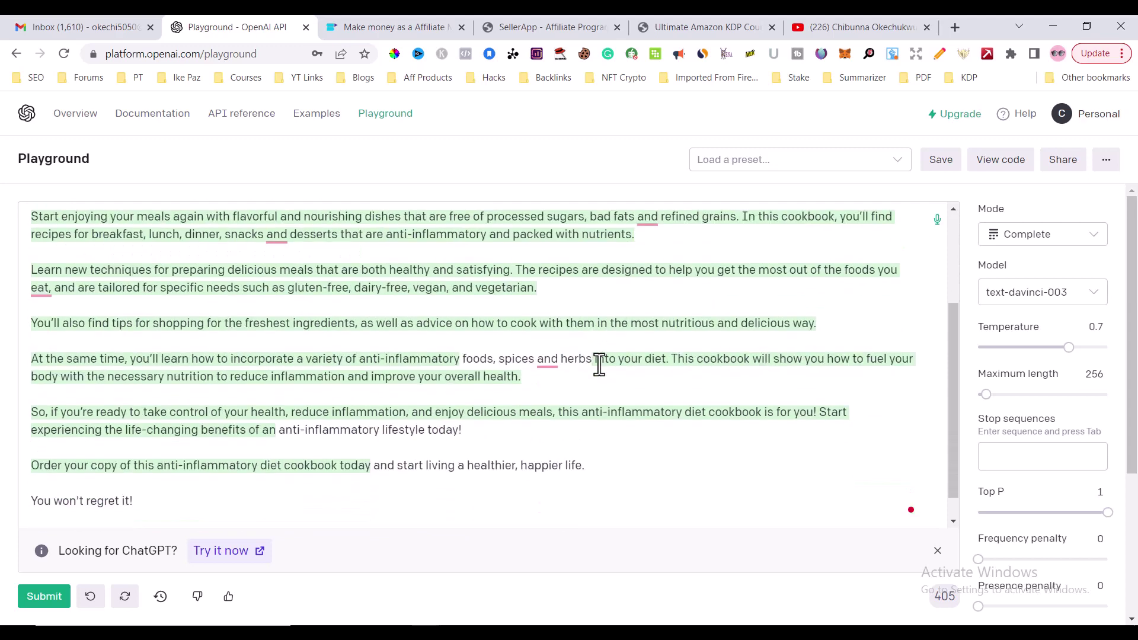
{"action": "scroll", "coordinate": [600, 363], "scroll_direction": "up", "scroll_amount": 1}
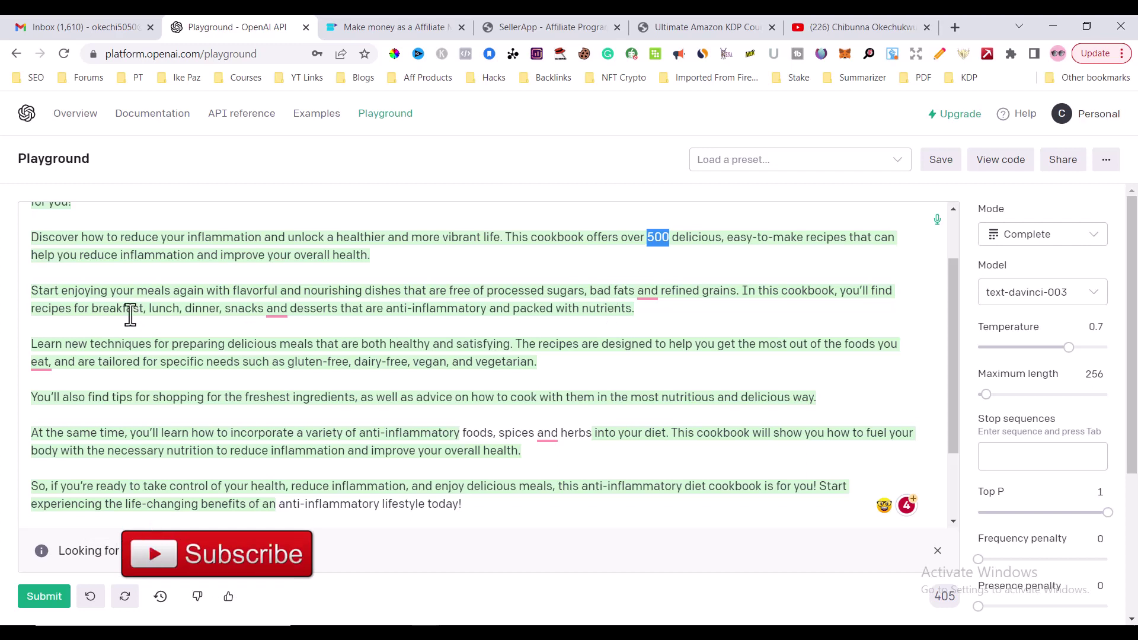
{"action": "left_click", "coordinate": [93, 309]}
{"action": "left_click_drag", "start_coordinate": [93, 309], "coordinate": [337, 314]}
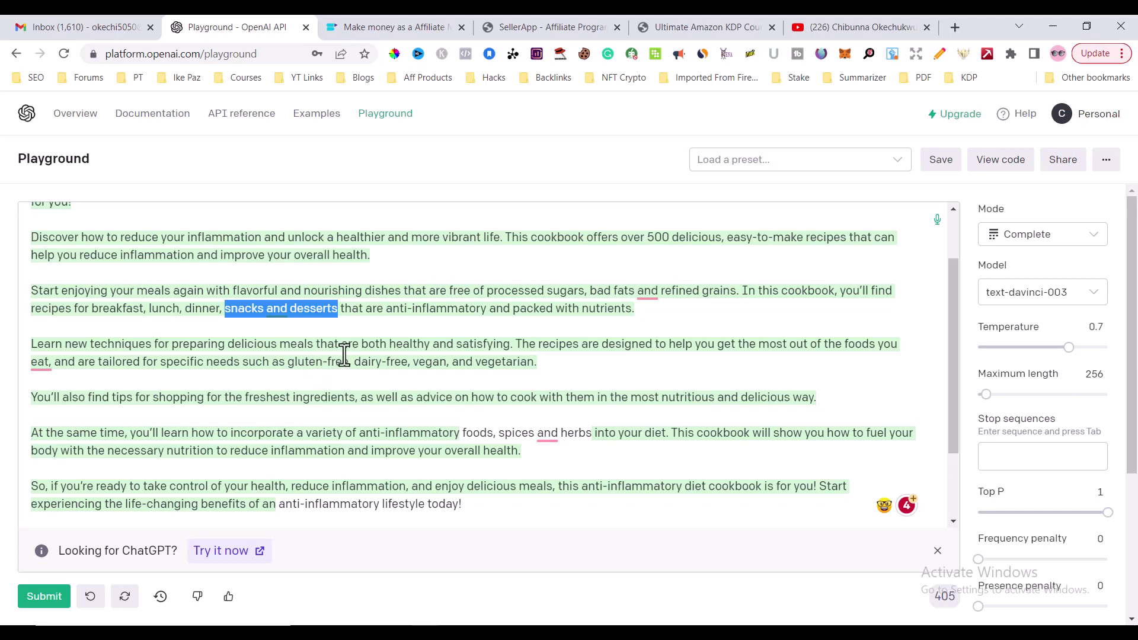
{"action": "scroll", "coordinate": [364, 360], "scroll_direction": "down", "scroll_amount": 2}
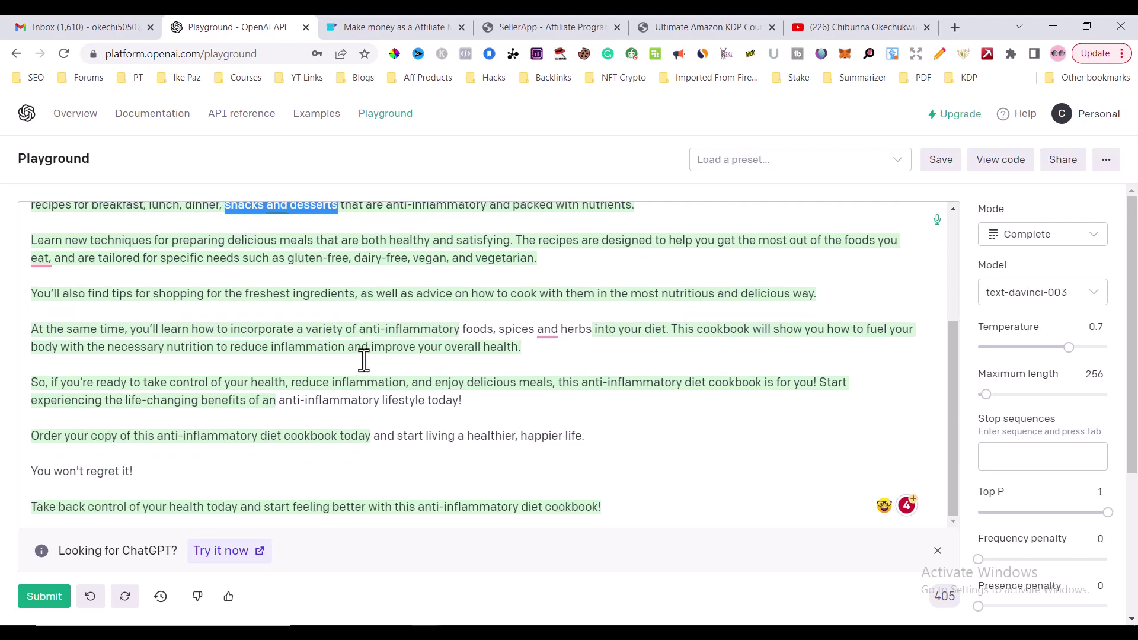
{"action": "scroll", "coordinate": [364, 361], "scroll_direction": "up", "scroll_amount": 3}
{"action": "scroll", "coordinate": [364, 360], "scroll_direction": "down", "scroll_amount": 3}
{"action": "left_click_drag", "start_coordinate": [147, 295], "coordinate": [392, 314]}
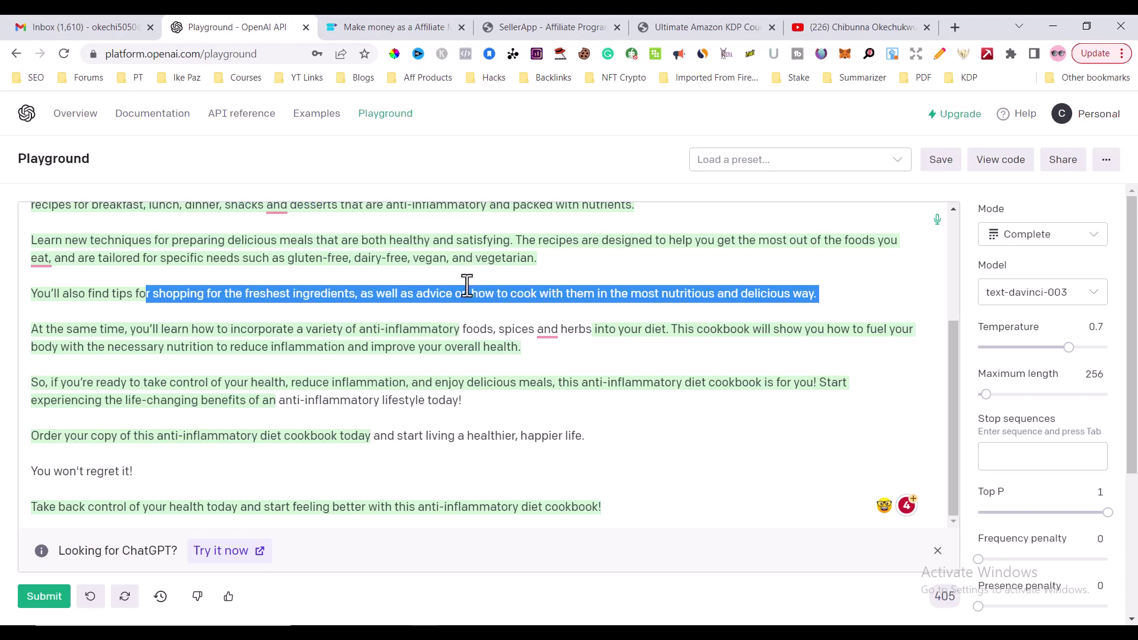
{"action": "scroll", "coordinate": [439, 310], "scroll_direction": "up", "scroll_amount": 2}
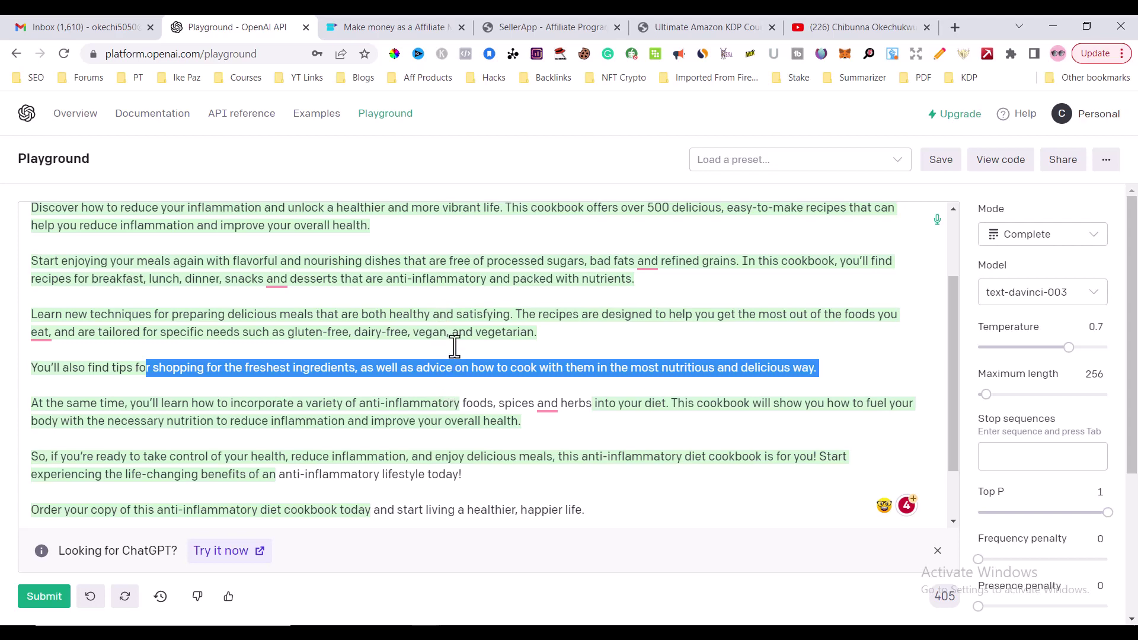
{"action": "scroll", "coordinate": [455, 341], "scroll_direction": "up", "scroll_amount": 3}
{"action": "scroll", "coordinate": [455, 330], "scroll_direction": "down", "scroll_amount": 3}
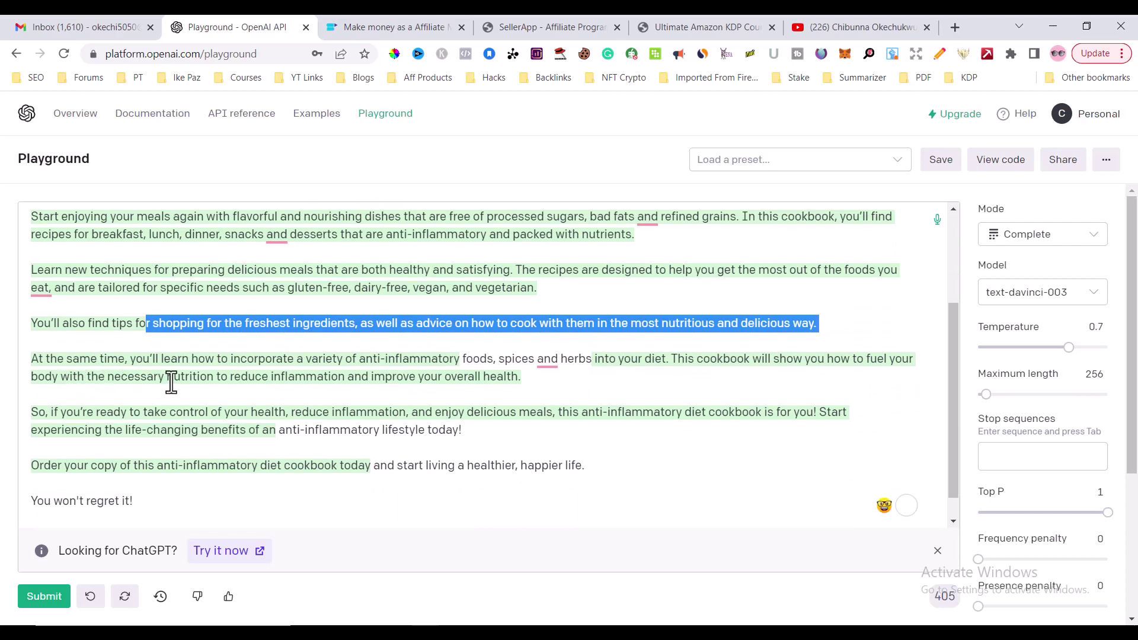
{"action": "left_click", "coordinate": [372, 363]}
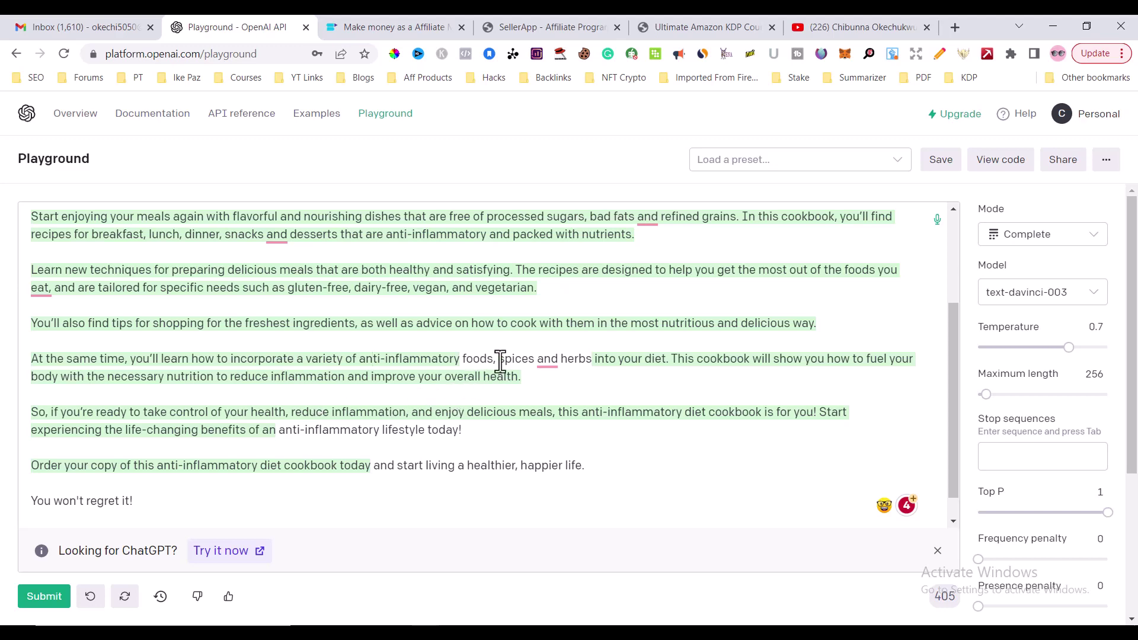
Step: Copy the generated description through "You won't regret it!" into Notepad, below a "= = =" separator under the book titles
{"action": "scroll", "coordinate": [500, 359], "scroll_direction": "up", "scroll_amount": 3}
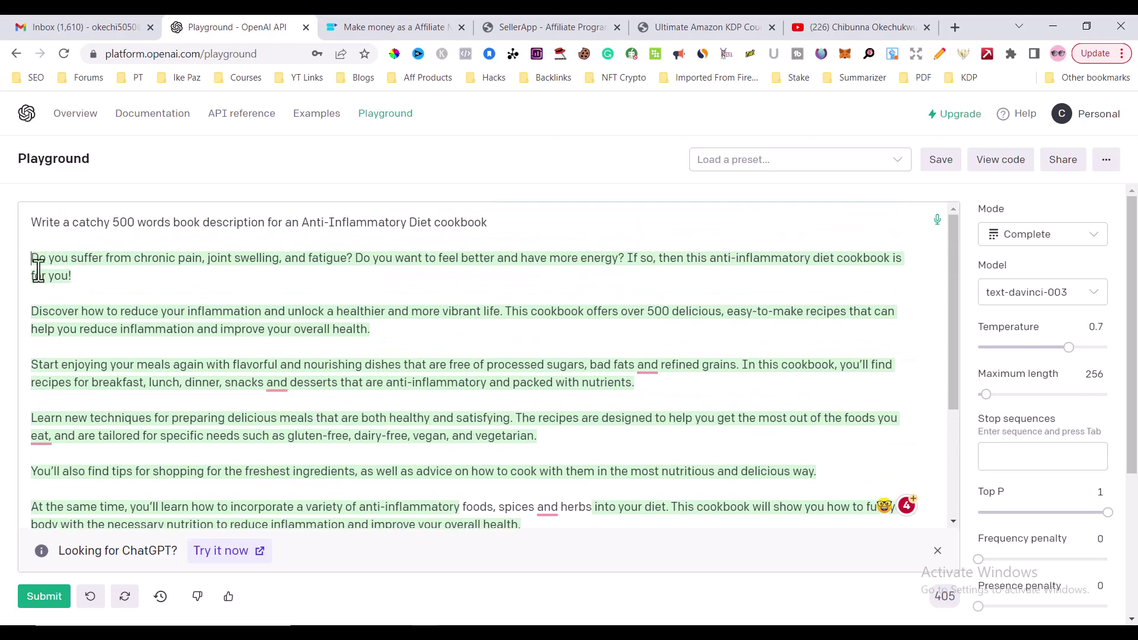
{"action": "left_click_drag", "start_coordinate": [35, 260], "coordinate": [624, 478]}
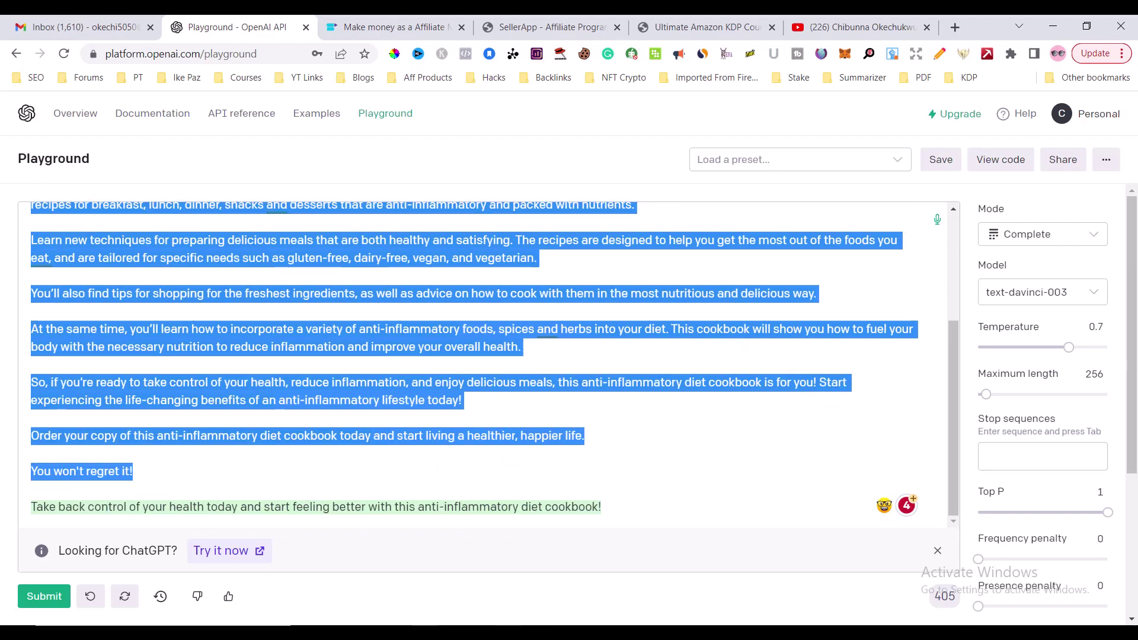
{"action": "left_click", "coordinate": [520, 622]}
{"action": "left_click", "coordinate": [608, 371]}
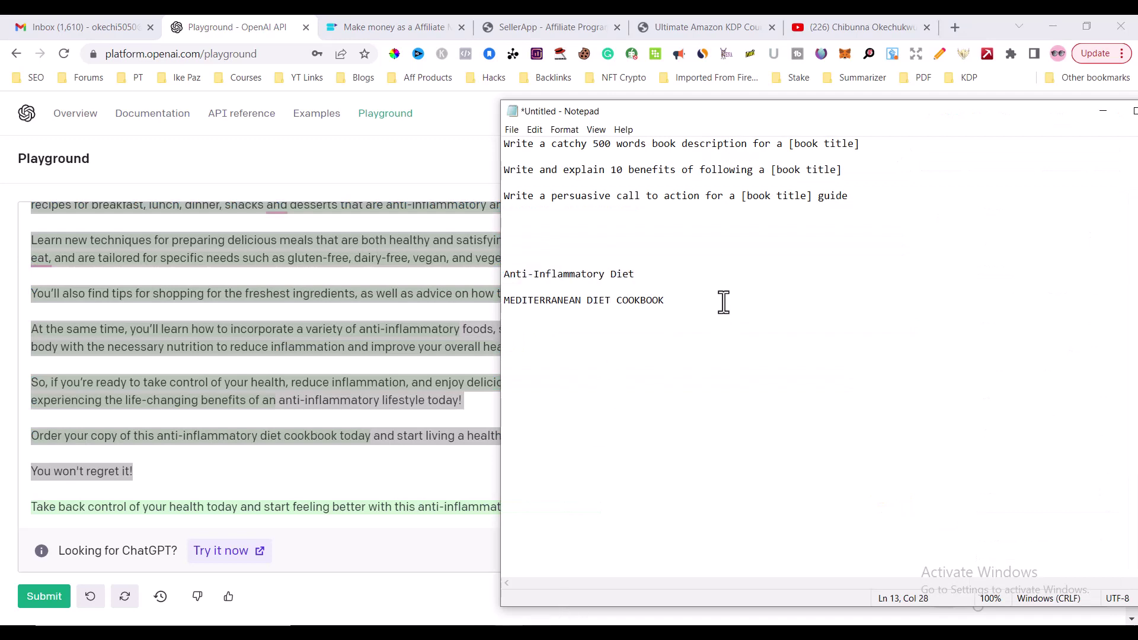
{"action": "type", "text": "="}
{"action": "key", "text": "Return"}
{"action": "key", "text": "Return"}
{"action": "key", "text": "ctrl+v"}
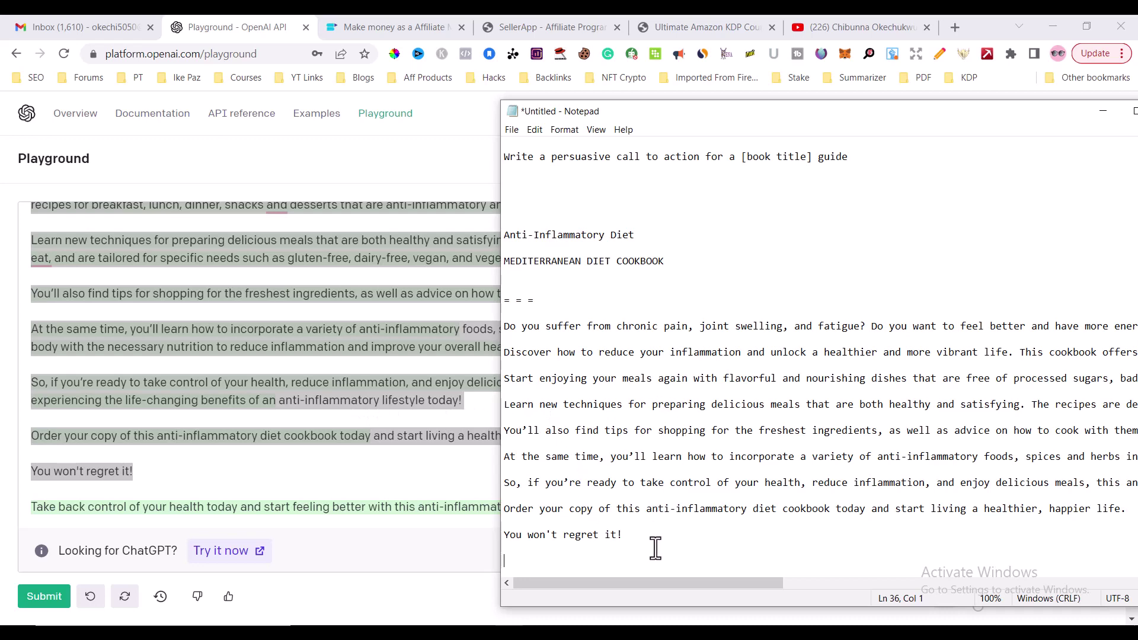
{"action": "left_click_drag", "start_coordinate": [605, 583], "coordinate": [553, 589]}
{"action": "left_click", "coordinate": [538, 564]}
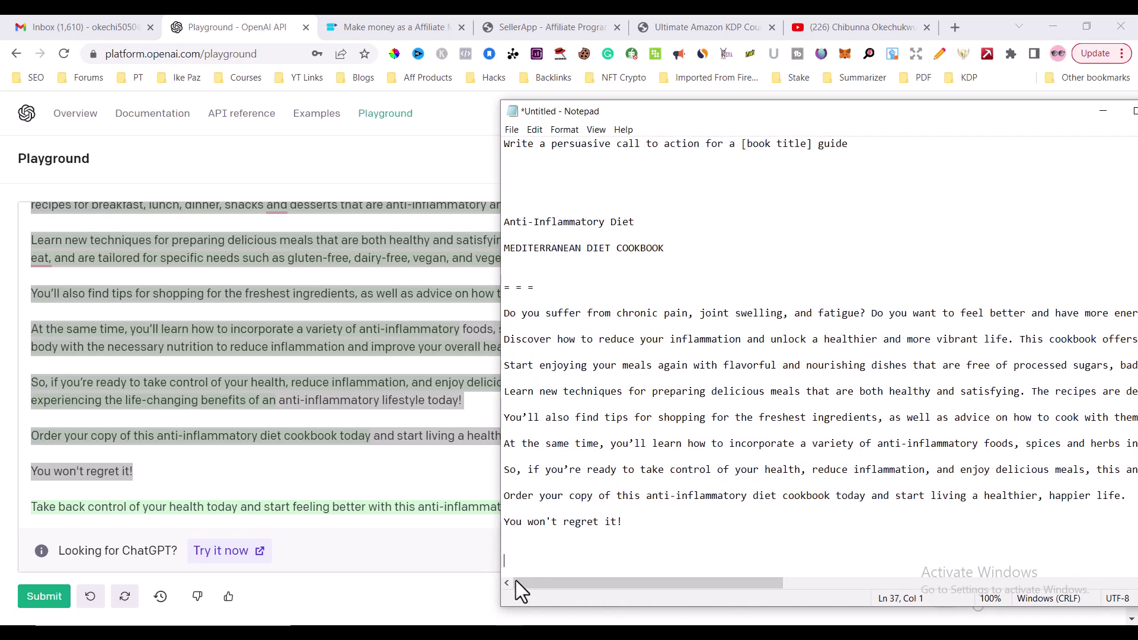
Step: Replace all the Playground text with the Notepad prompt "Write and explain 10 benefits of following a [book title]"
{"action": "scroll", "coordinate": [515, 279], "scroll_direction": "up", "scroll_amount": 1}
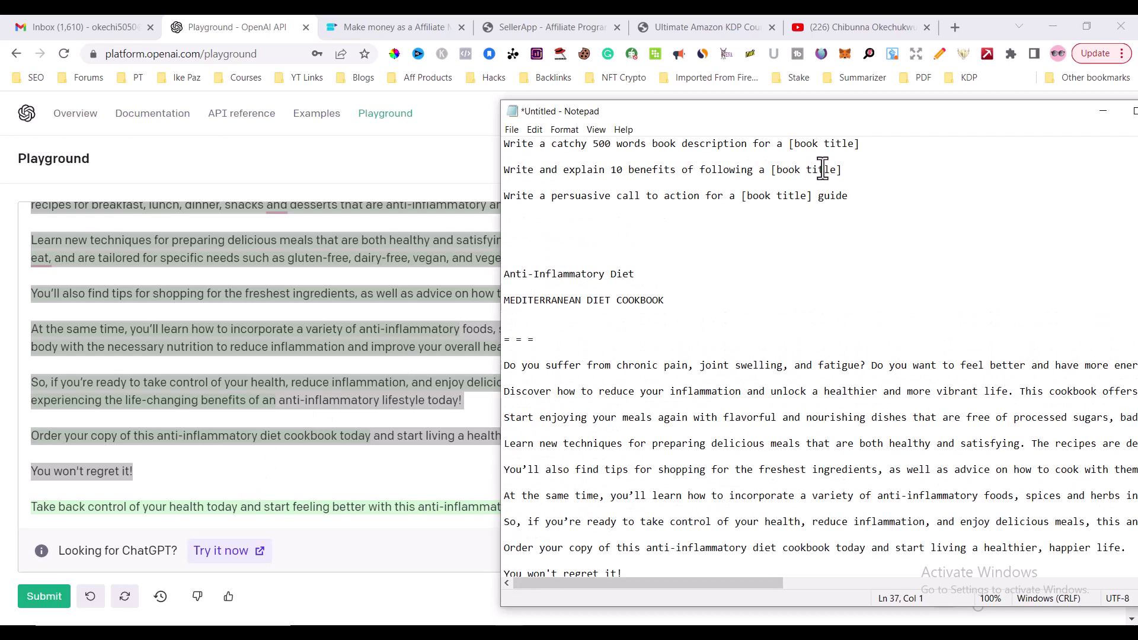
{"action": "left_click_drag", "start_coordinate": [849, 170], "coordinate": [499, 175]}
{"action": "key", "text": "ctrl+c"}
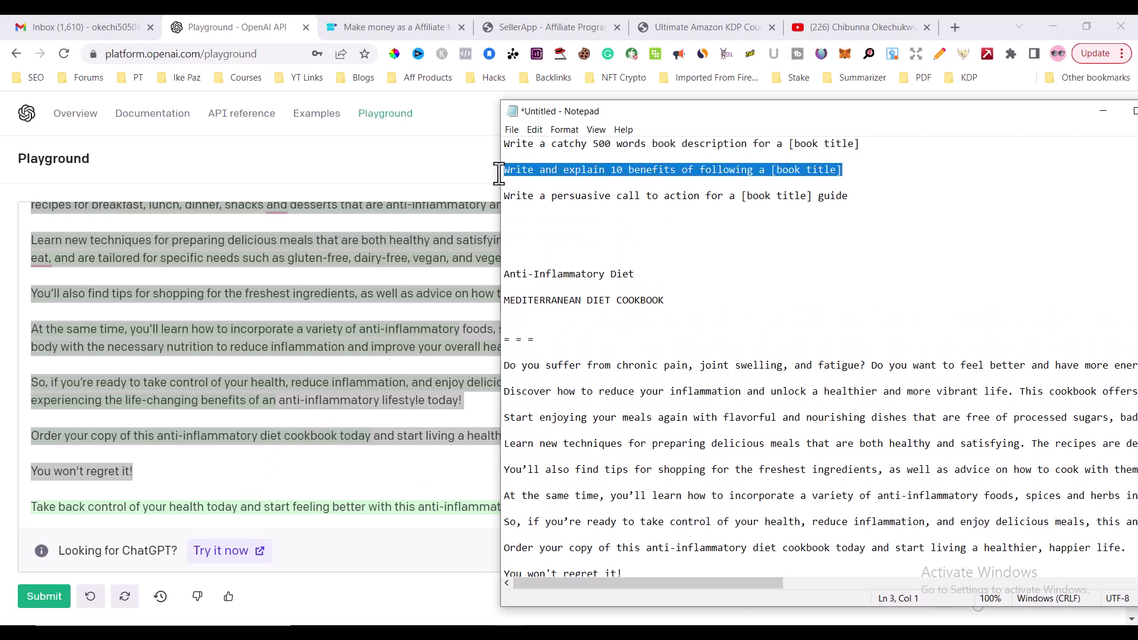
{"action": "left_click", "coordinate": [278, 306]}
{"action": "scroll", "coordinate": [341, 296], "scroll_direction": "up", "scroll_amount": 3}
{"action": "key", "text": "ctrl+a"}
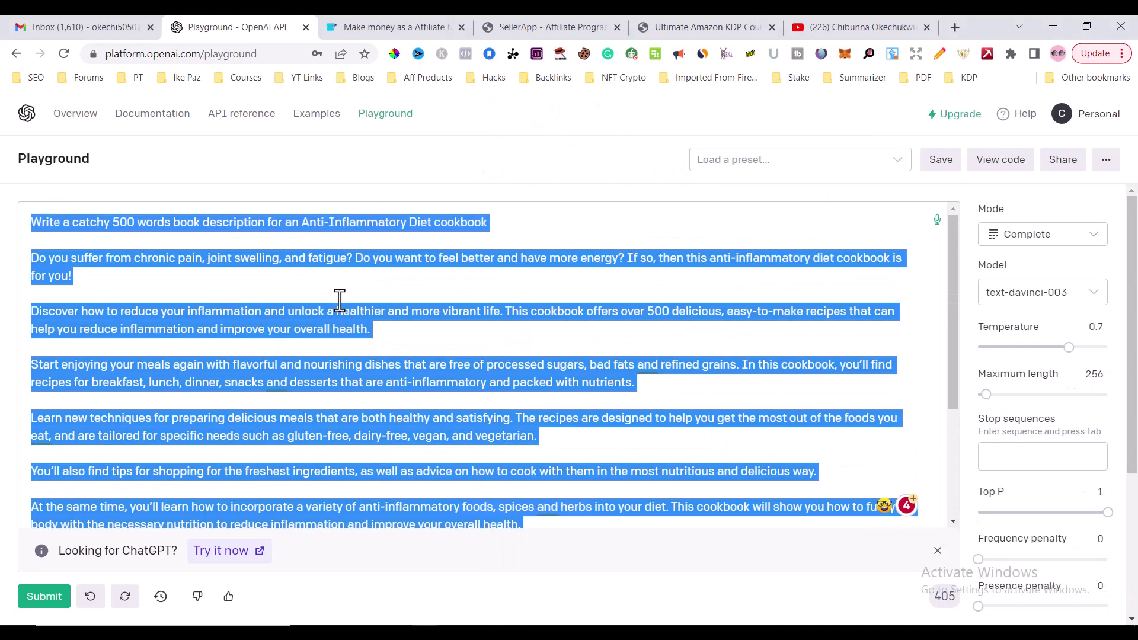
{"action": "key", "text": "BackSpace"}
{"action": "key", "text": "ctrl+v"}
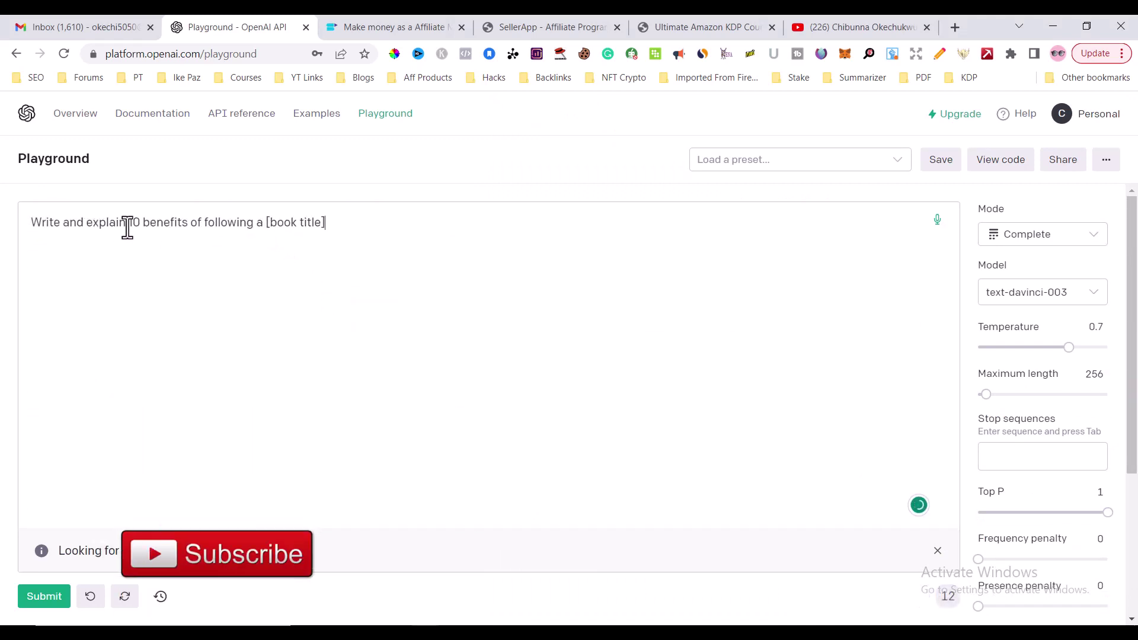
Step: Replace "a [book title]" in the Playground prompt with "an Anti-Inflammatory Diet cookbook", taking the diet title from Notepad
{"action": "left_click", "coordinate": [532, 620]}
{"action": "left_click", "coordinate": [517, 288]}
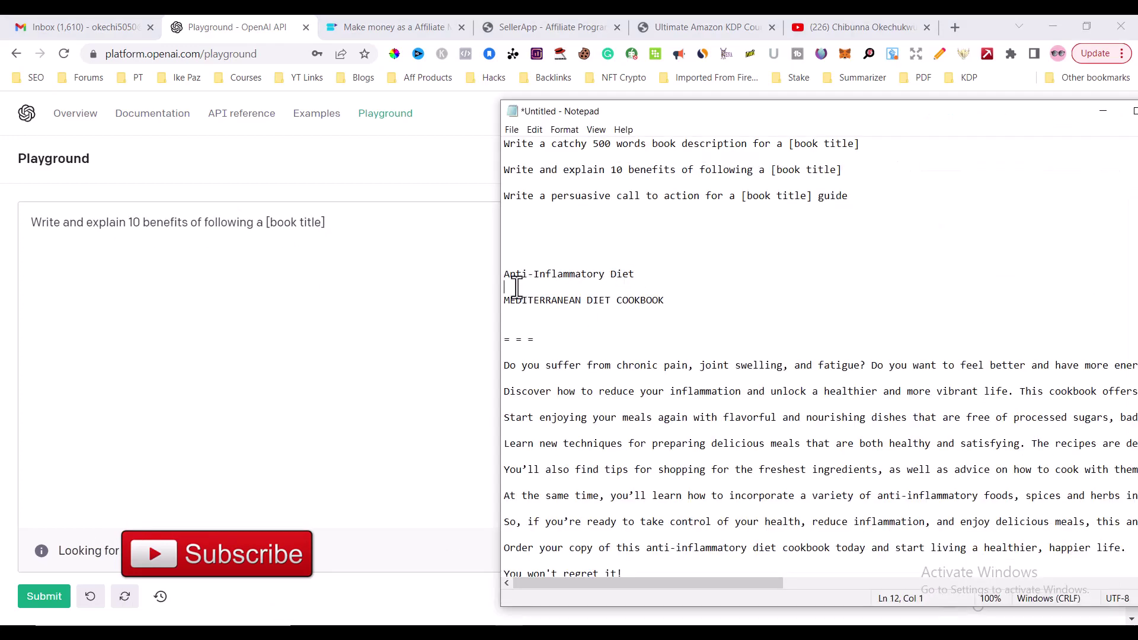
{"action": "left_click_drag", "start_coordinate": [517, 288], "coordinate": [503, 275]}
{"action": "key", "text": "ctrl+c"}
{"action": "left_click", "coordinate": [327, 226]}
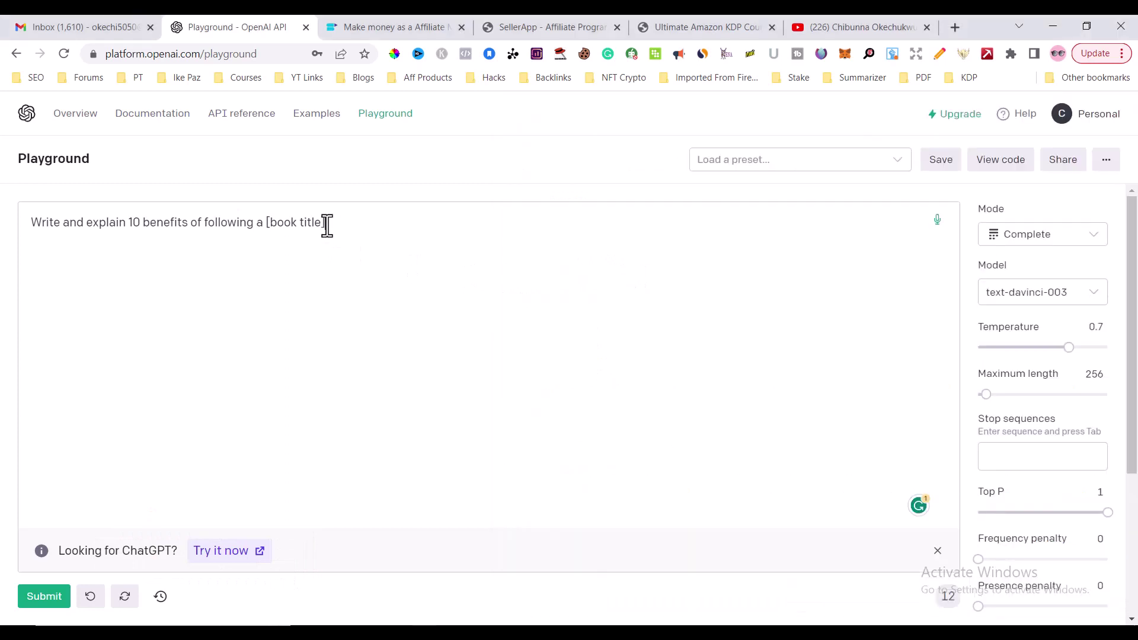
{"action": "left_click_drag", "start_coordinate": [328, 225], "coordinate": [268, 227]}
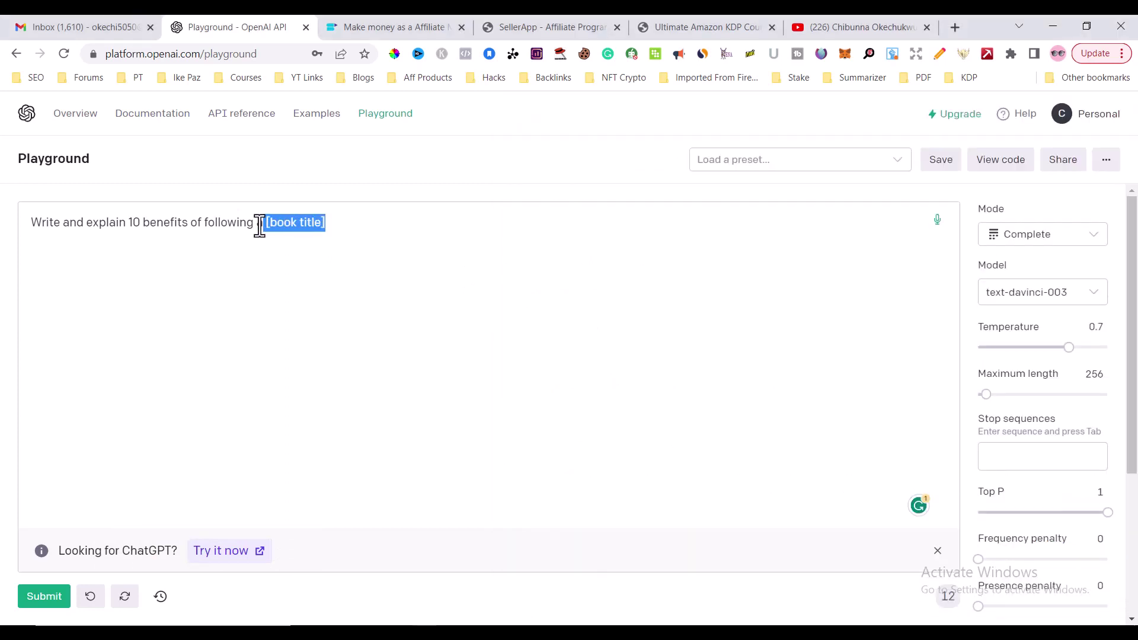
{"action": "type", "text": "an"}
{"action": "key", "text": "ctrl+v"}
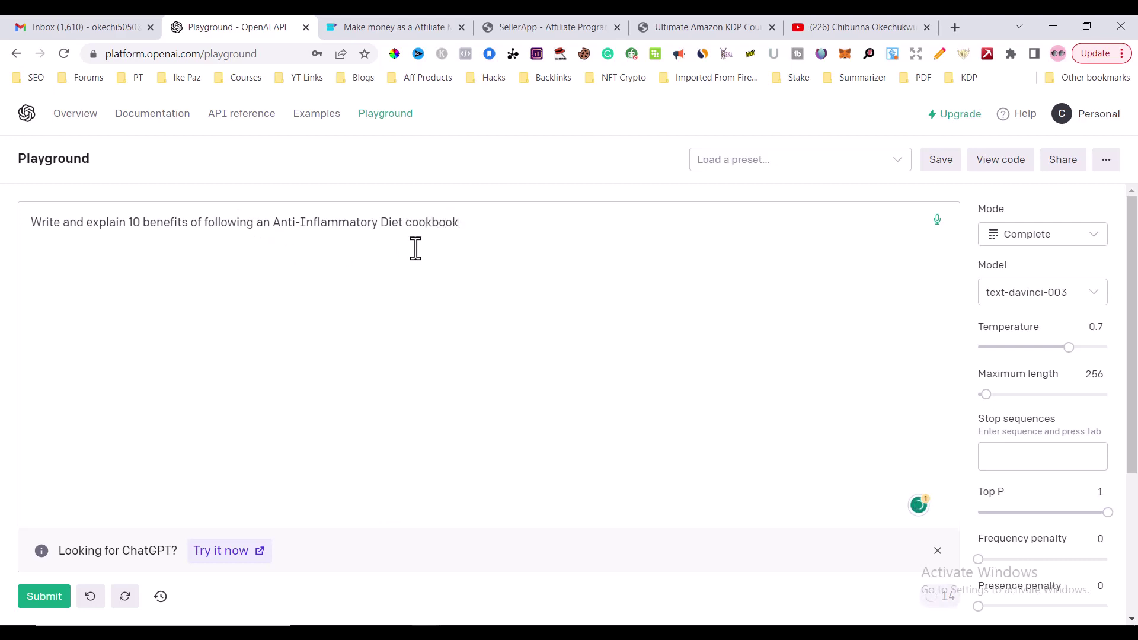
Step: Submit the benefits prompt, and resubmit it to continue the truncated list through benefit 10
{"action": "left_click_drag", "start_coordinate": [142, 224], "coordinate": [129, 222]}
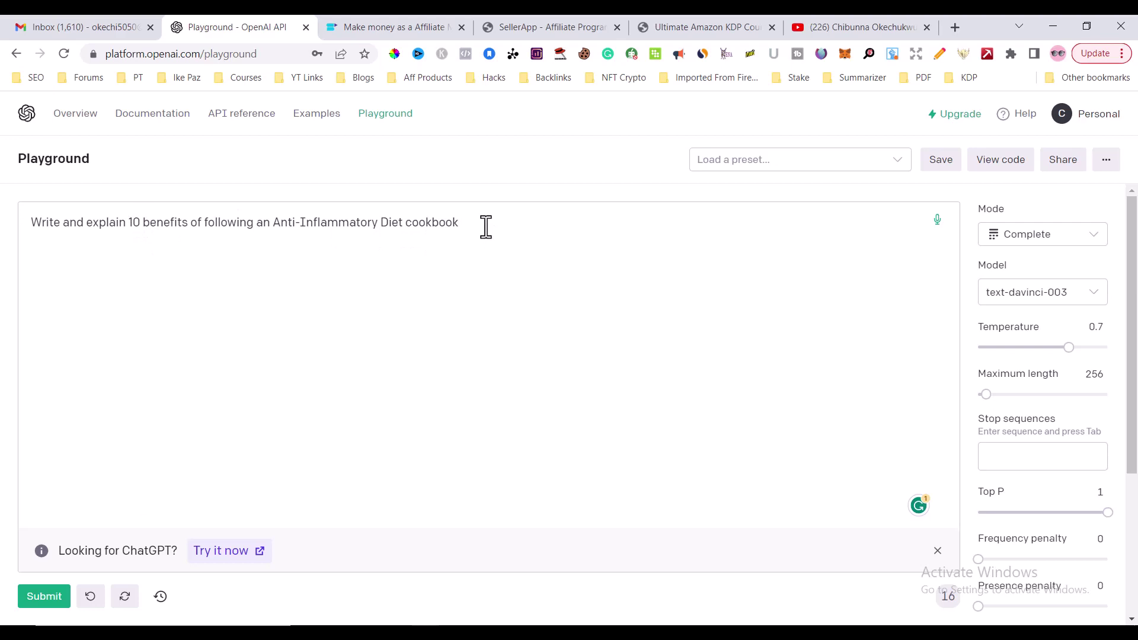
{"action": "key", "text": "ctrl+Return"}
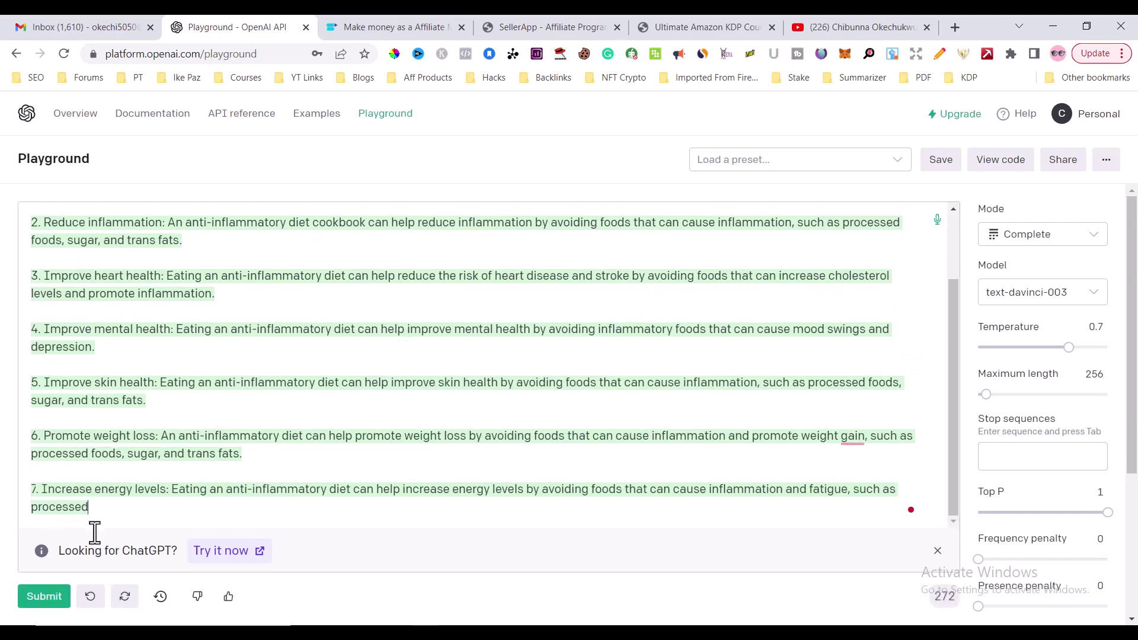
{"action": "left_click", "coordinate": [48, 600]}
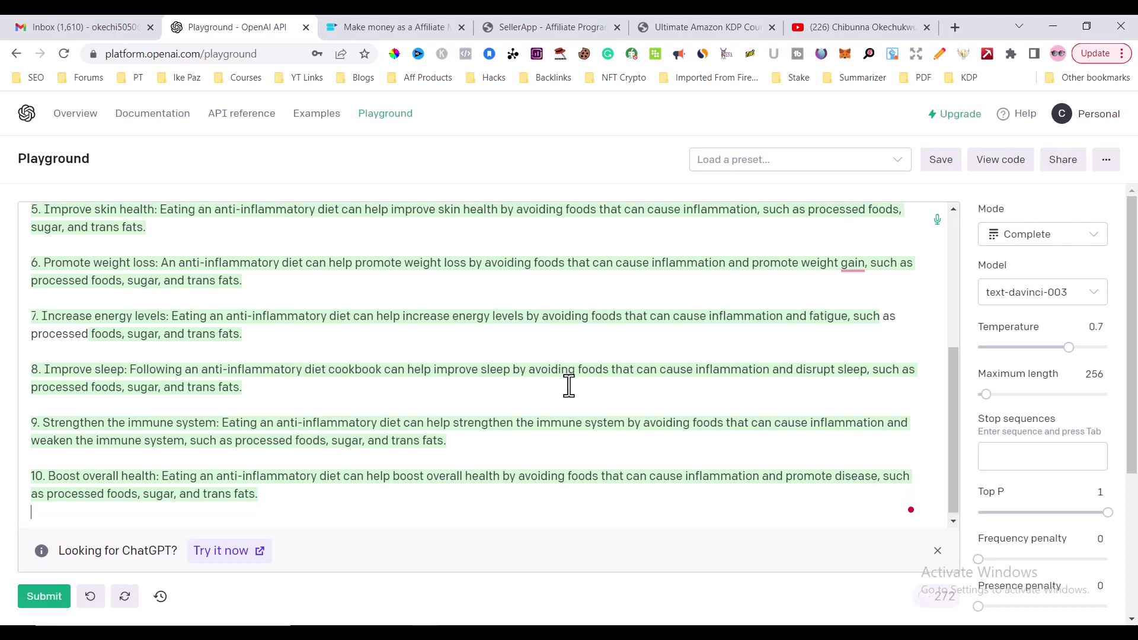
Step: Copy the ten generated benefits into Notepad below the description, under the heading "Benefits of following an anti-inflammatory diet cookbook"
{"action": "scroll", "coordinate": [569, 386], "scroll_direction": "up", "scroll_amount": 5}
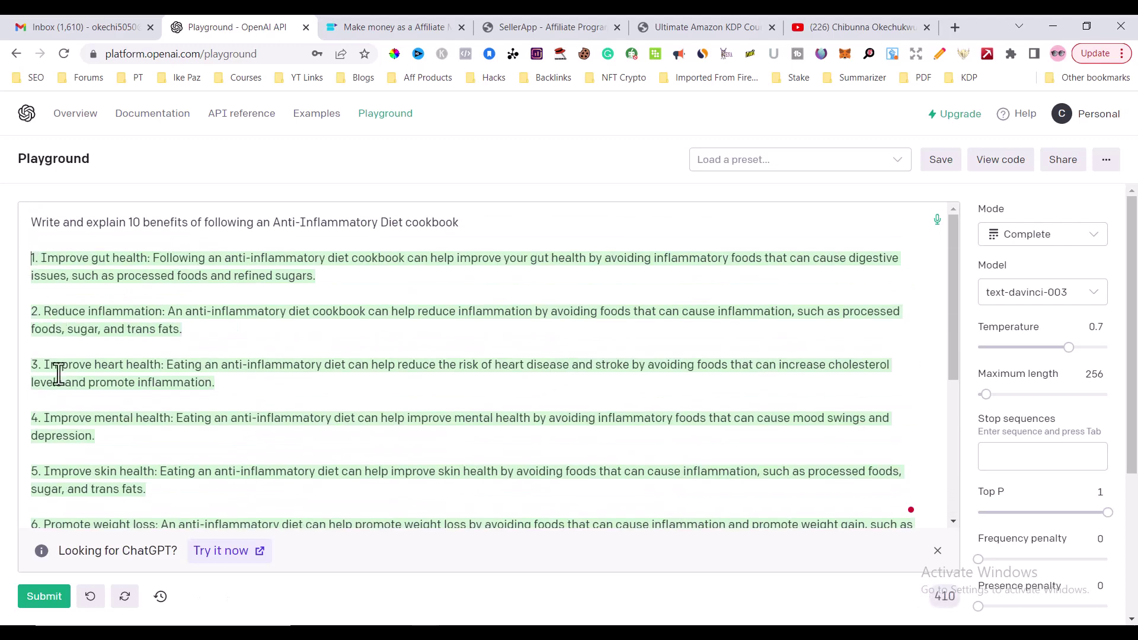
{"action": "left_click_drag", "start_coordinate": [58, 373], "coordinate": [317, 505]}
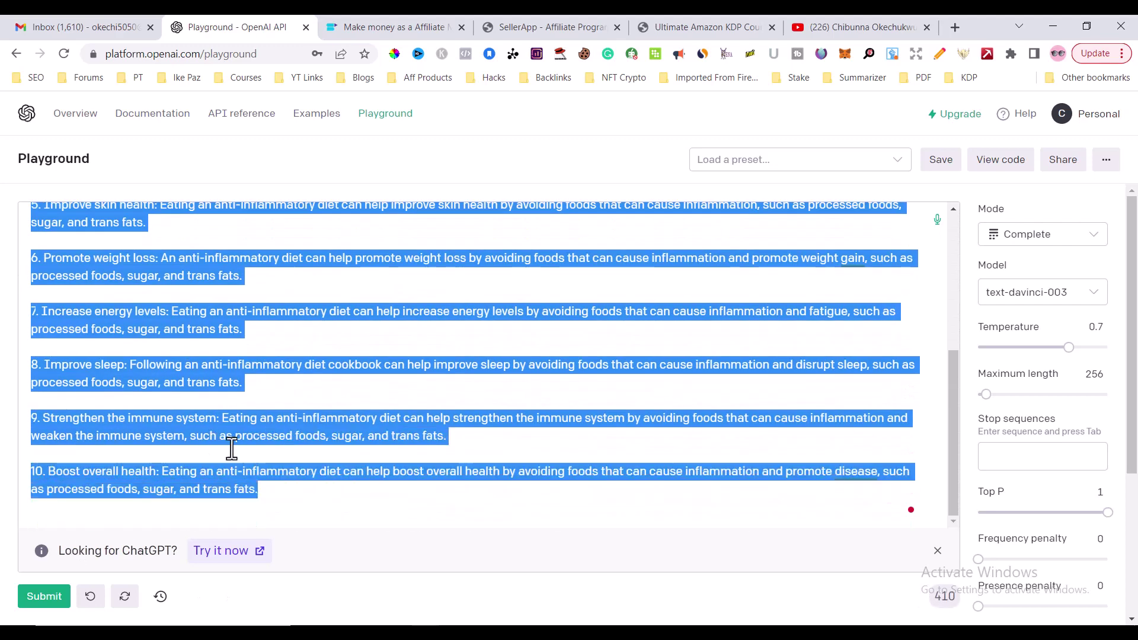
{"action": "right_click", "coordinate": [207, 437]}
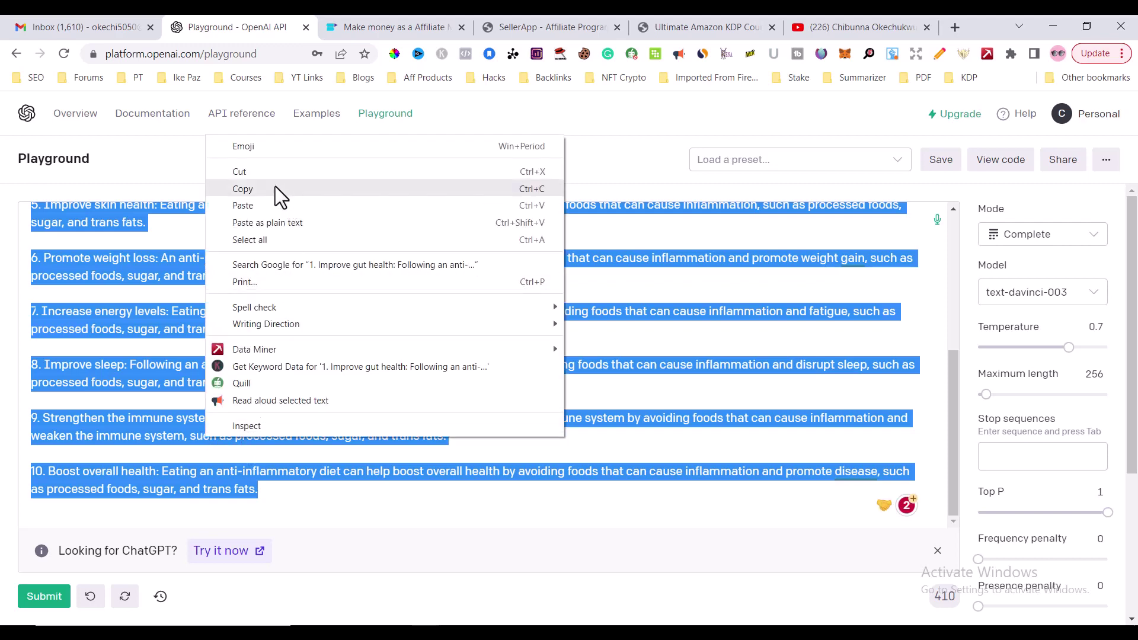
{"action": "left_click", "coordinate": [275, 187]}
{"action": "key", "text": "alt+Tab"}
{"action": "left_click", "coordinate": [560, 521]}
{"action": "scroll", "coordinate": [563, 516], "scroll_direction": "down", "scroll_amount": 2}
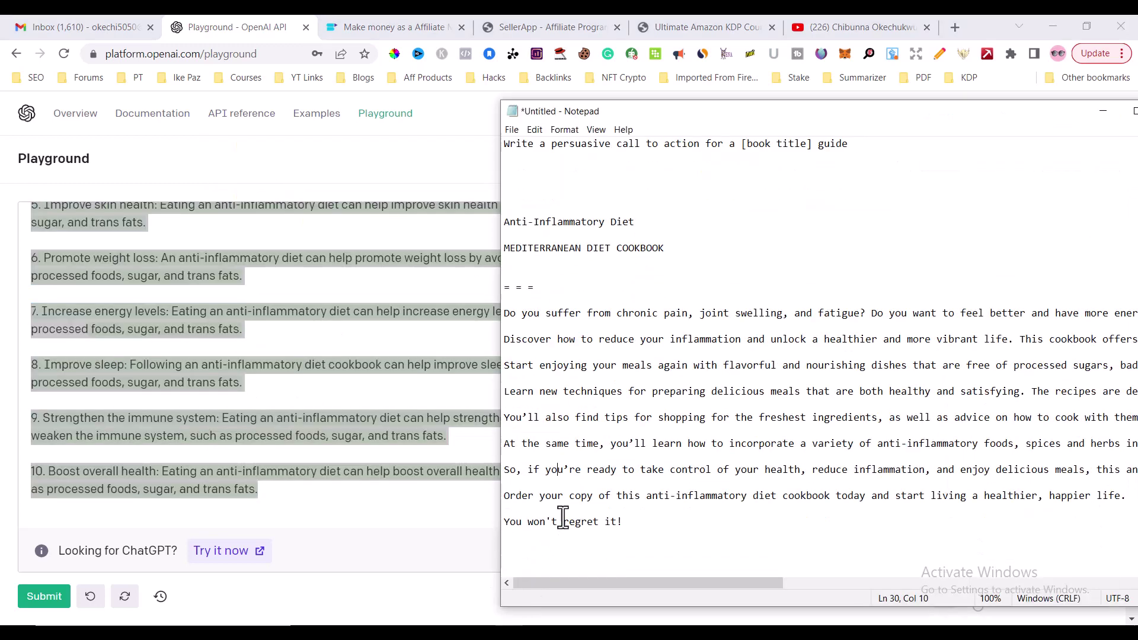
{"action": "left_click", "coordinate": [563, 546]}
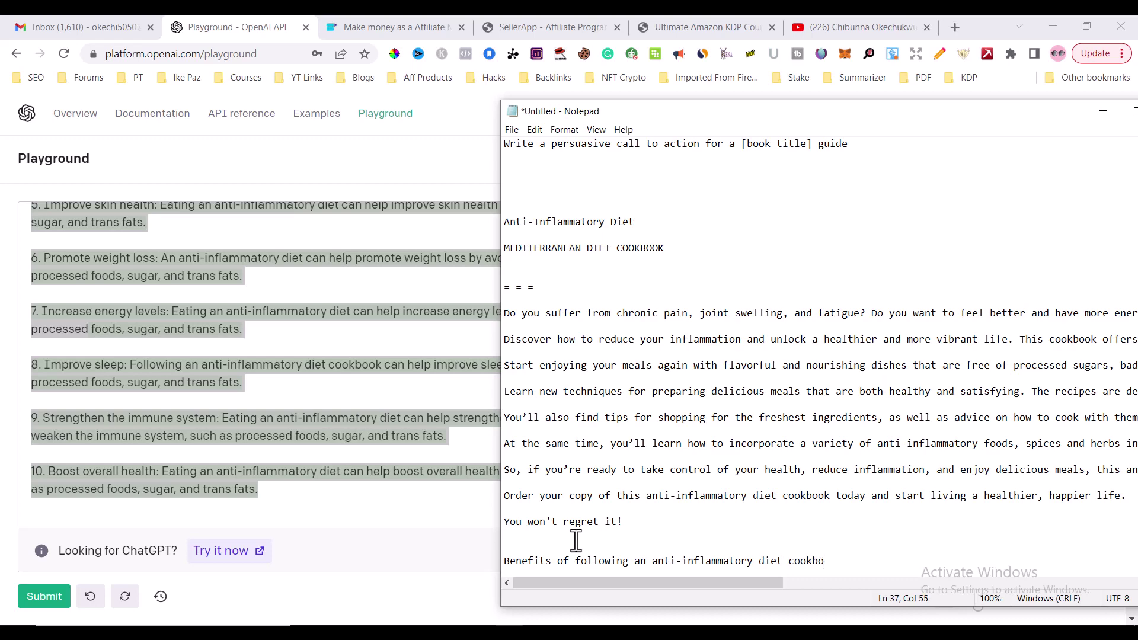
{"action": "key", "text": "Return"}
{"action": "key", "text": "Return"}
{"action": "key", "text": "ctrl+v"}
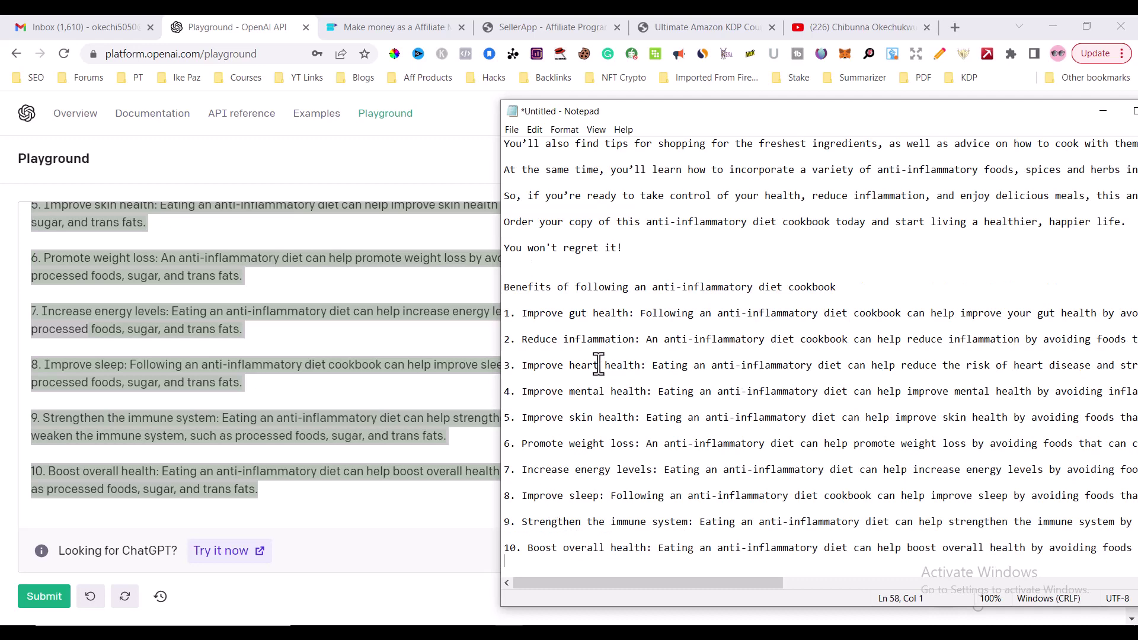
Step: Review the generated list of benefits in the Playground from the first item through the tenth
{"action": "key", "text": "alt+Tab"}
{"action": "scroll", "coordinate": [359, 334], "scroll_direction": "up", "scroll_amount": 5}
{"action": "left_click", "coordinate": [172, 300]}
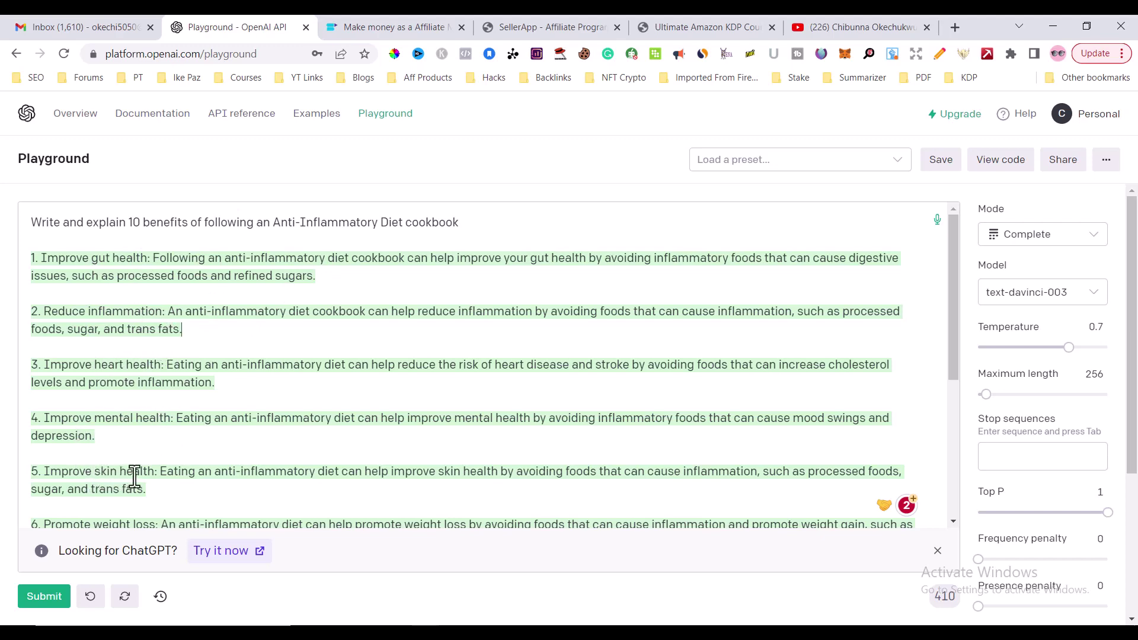
{"action": "scroll", "coordinate": [213, 468], "scroll_direction": "down", "scroll_amount": 3}
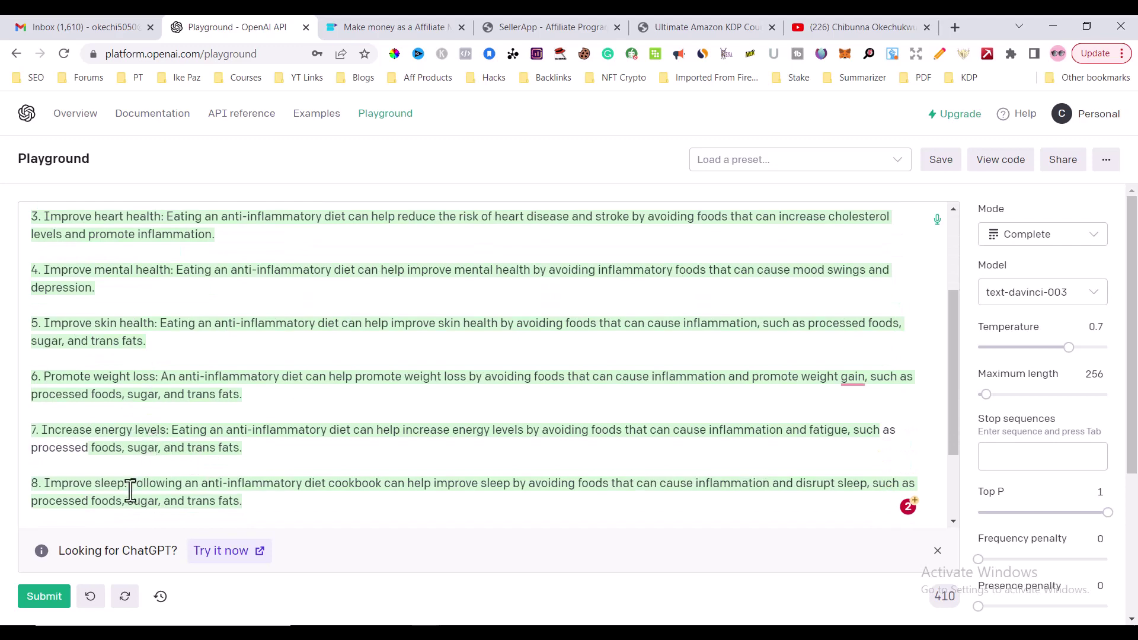
{"action": "scroll", "coordinate": [130, 491], "scroll_direction": "down", "scroll_amount": 2}
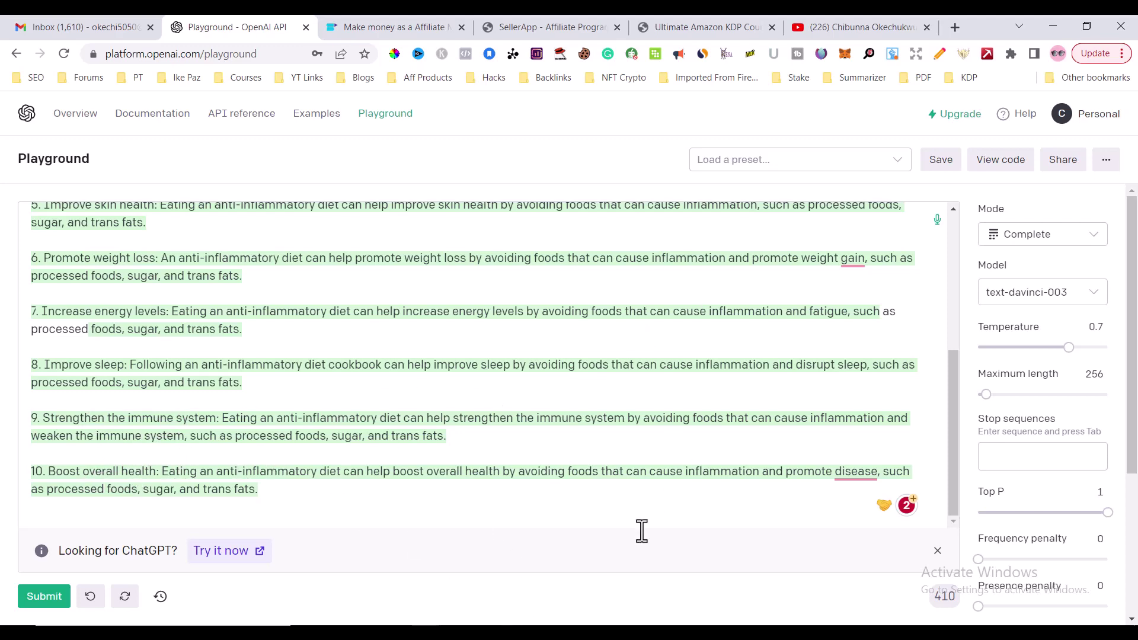
Step: Replace all the Playground text with the Notepad prompt "Write a persuasive call to action for a [book title] guide"
{"action": "left_click", "coordinate": [541, 632]}
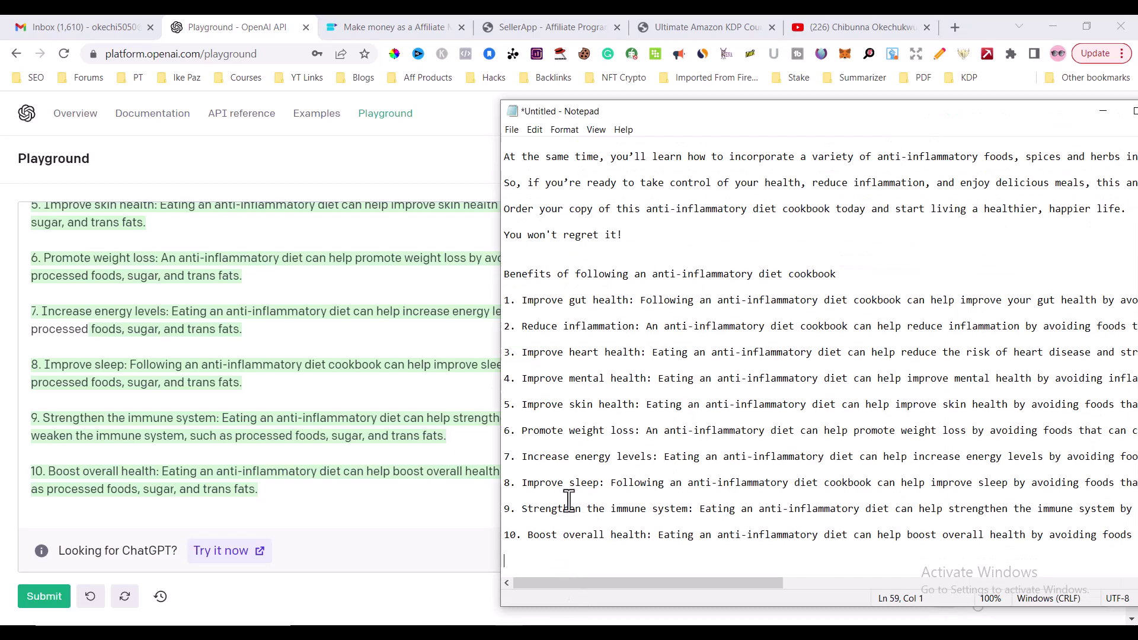
{"action": "scroll", "coordinate": [566, 492], "scroll_direction": "up", "scroll_amount": 3}
{"action": "scroll", "coordinate": [572, 460], "scroll_direction": "up", "scroll_amount": 2}
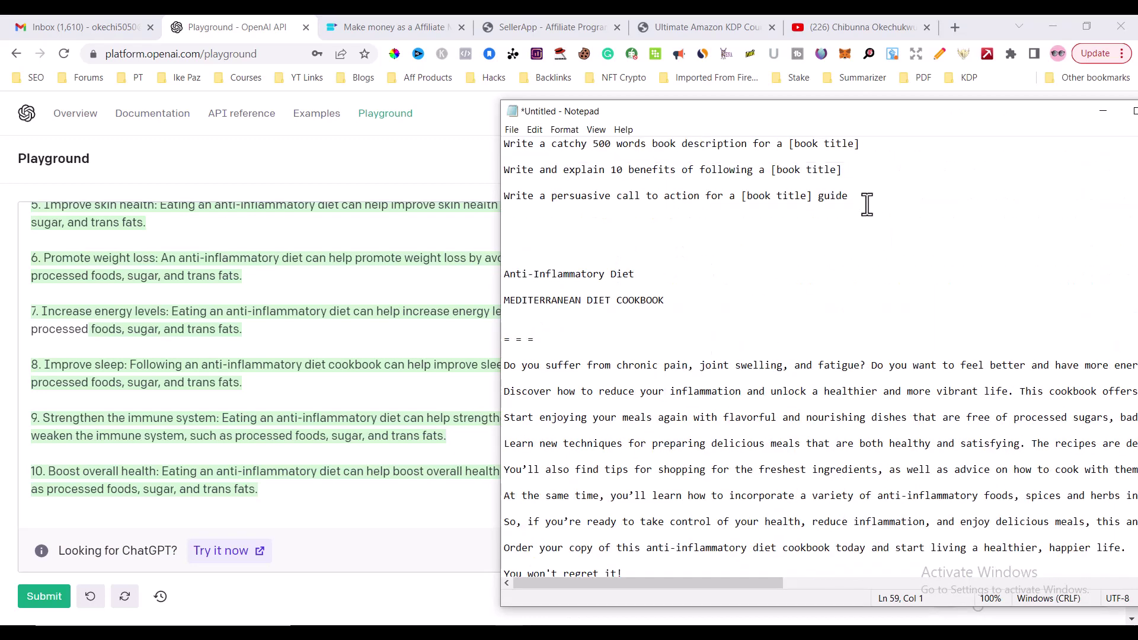
{"action": "left_click_drag", "start_coordinate": [866, 202], "coordinate": [503, 199]}
{"action": "key", "text": "ctrl+c"}
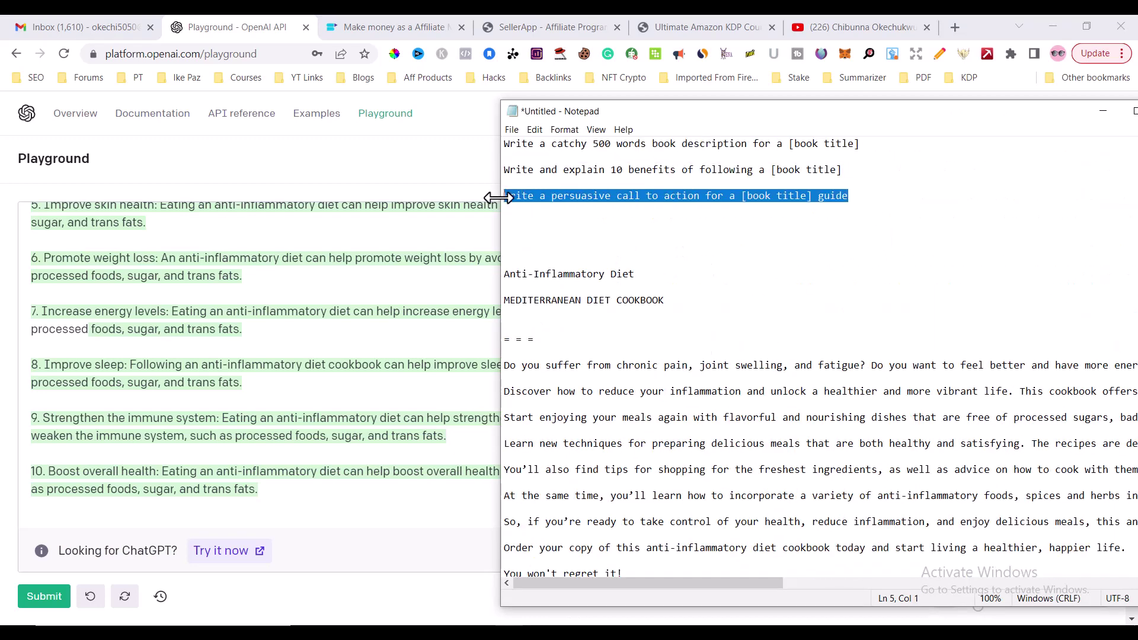
{"action": "left_click", "coordinate": [297, 364]}
{"action": "key", "text": "ctrl+a"}
{"action": "key", "text": "BackSpace"}
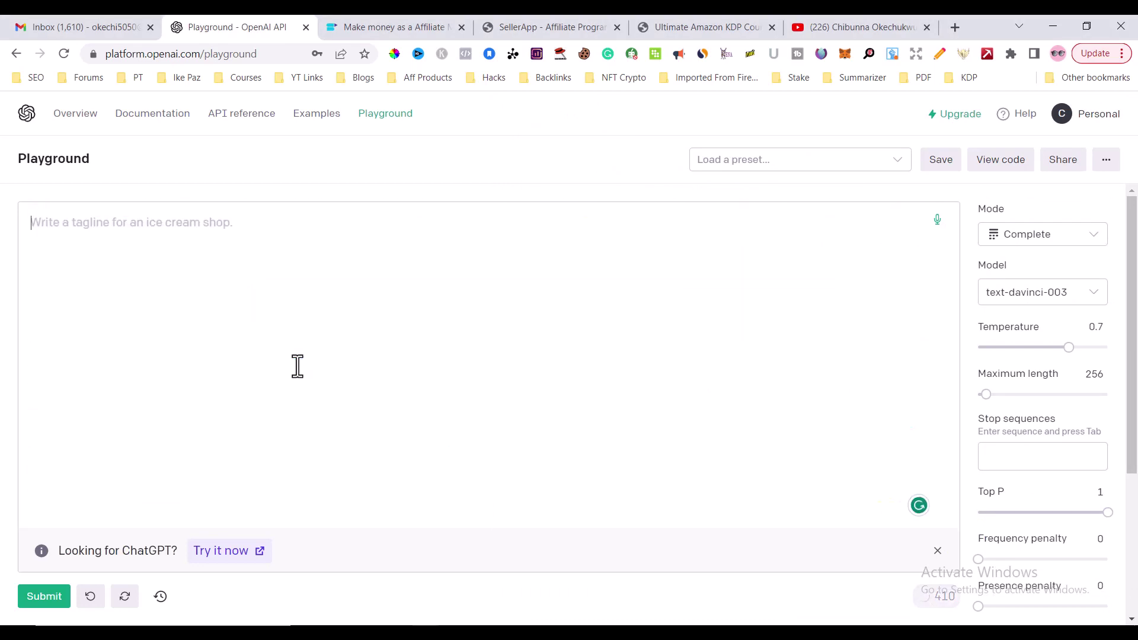
{"action": "key", "text": "ctrl+v"}
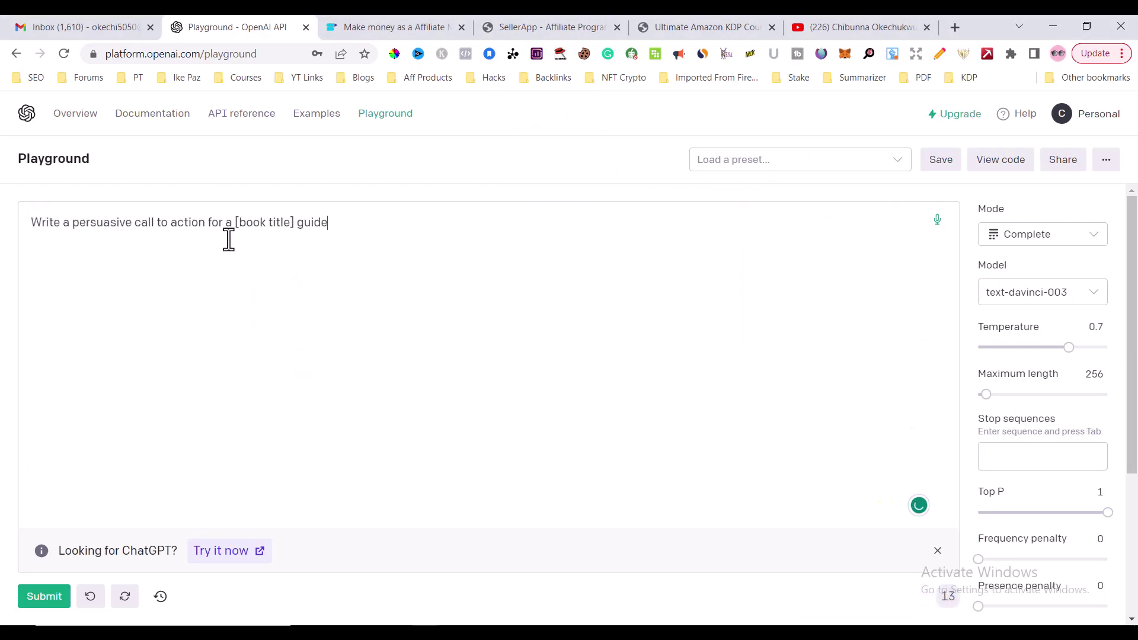
Step: Replace "[book title]" in the call-to-action prompt with "Anti-Inflammatory Diet" copied from Notepad
{"action": "key", "text": "alt+Tab"}
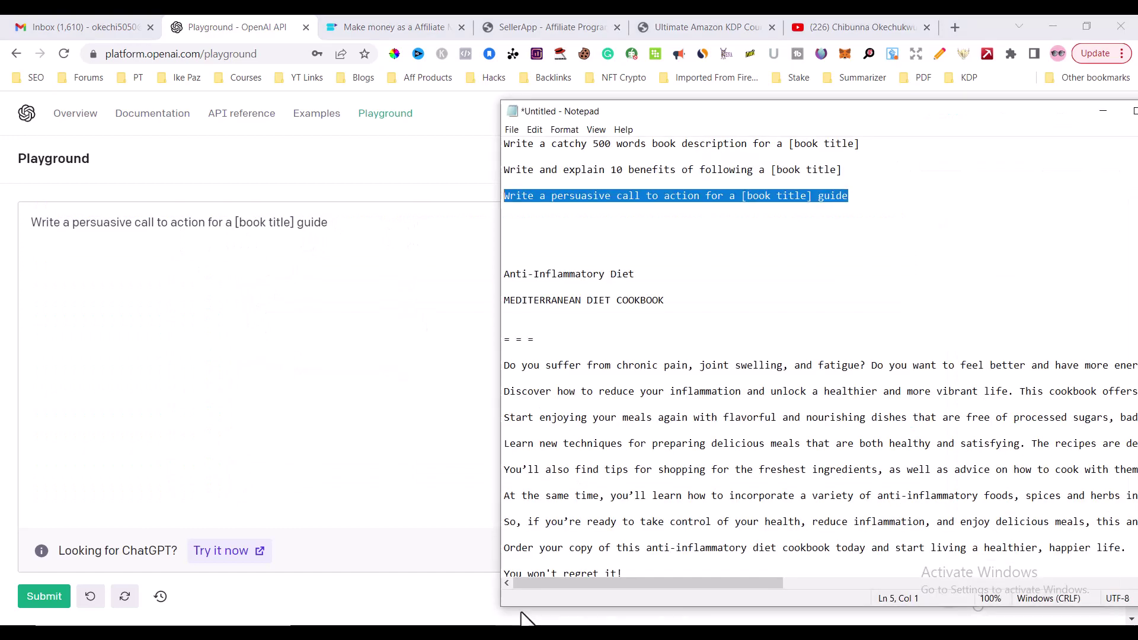
{"action": "left_click", "coordinate": [635, 273]}
{"action": "left_click", "coordinate": [490, 277], "text": "shift"}
{"action": "key", "text": "ctrl+c"}
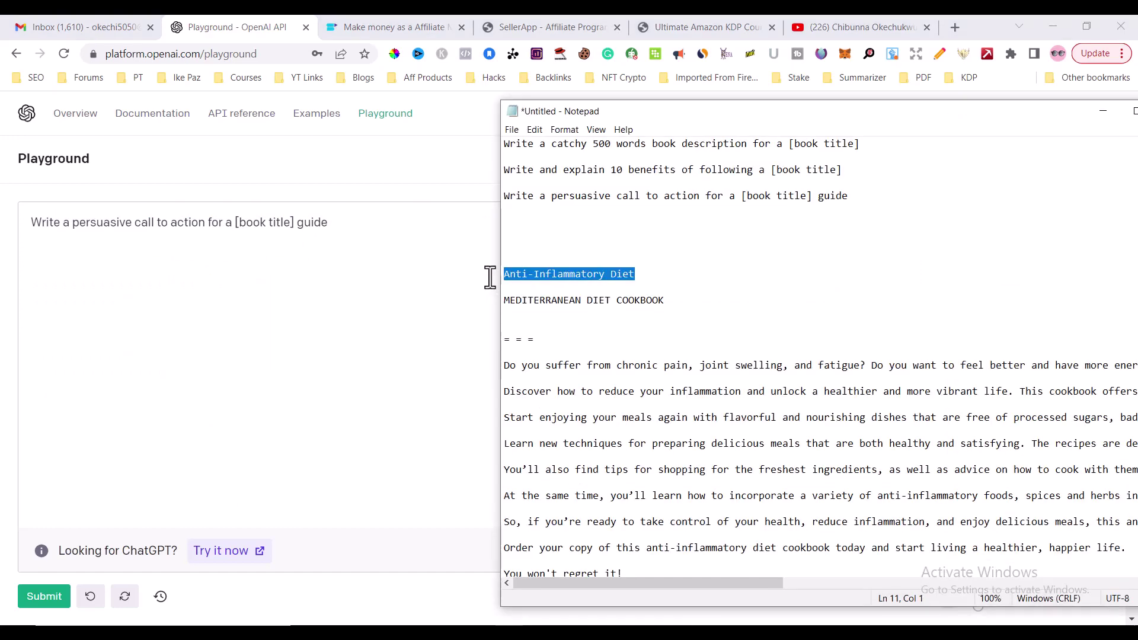
{"action": "key", "text": "alt+Tab"}
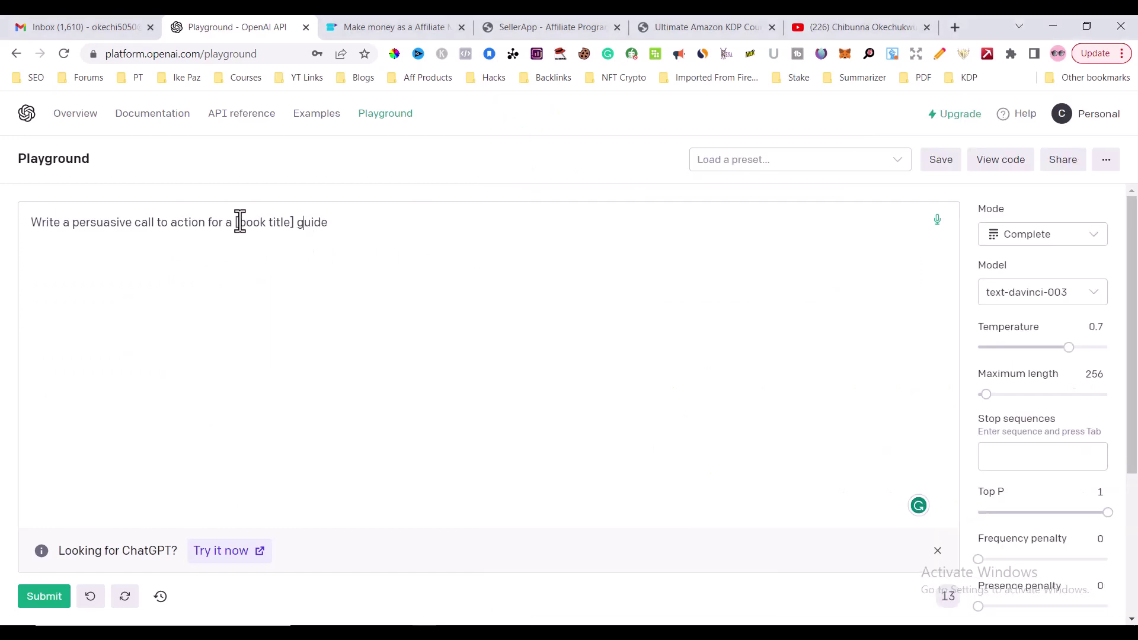
{"action": "left_click_drag", "start_coordinate": [237, 224], "coordinate": [296, 227]}
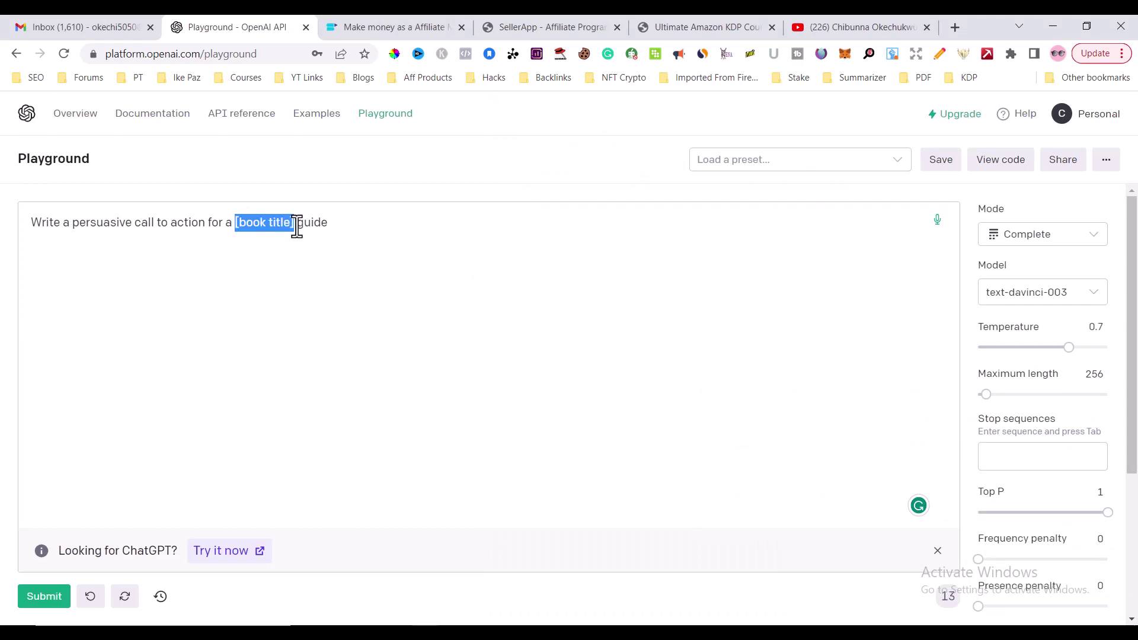
{"action": "key", "text": "ctrl+v"}
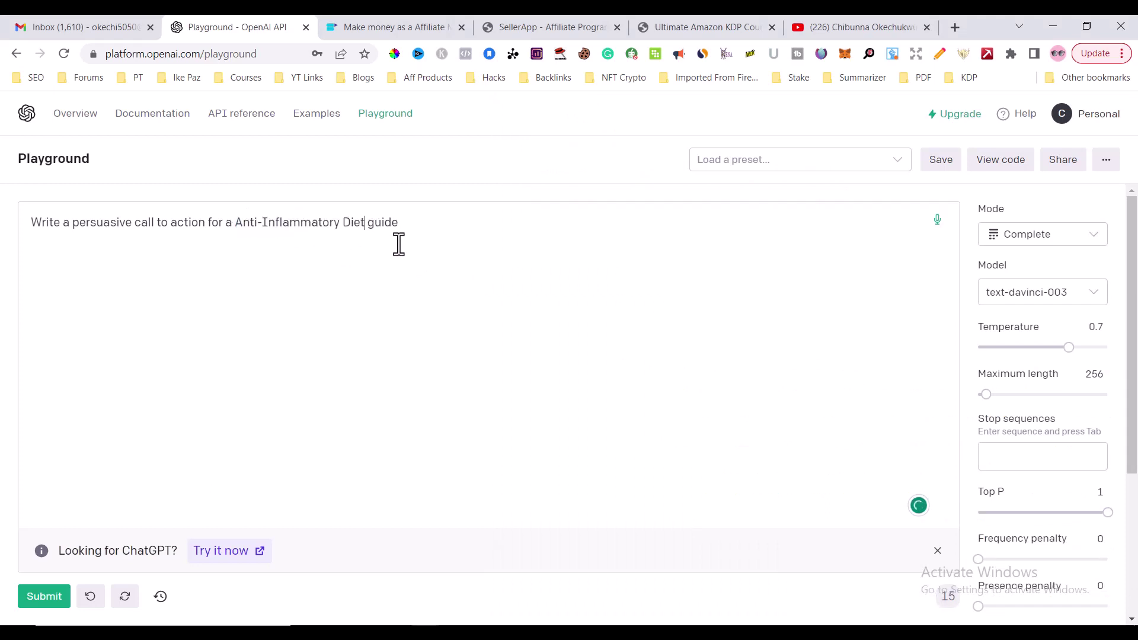
Step: Submit the call-to-action prompt twice for two paragraphs, and accept the suggested correction "easy-to-follow" in the first paragraph
{"action": "left_click", "coordinate": [433, 220]}
{"action": "key", "text": "ctrl+Return"}
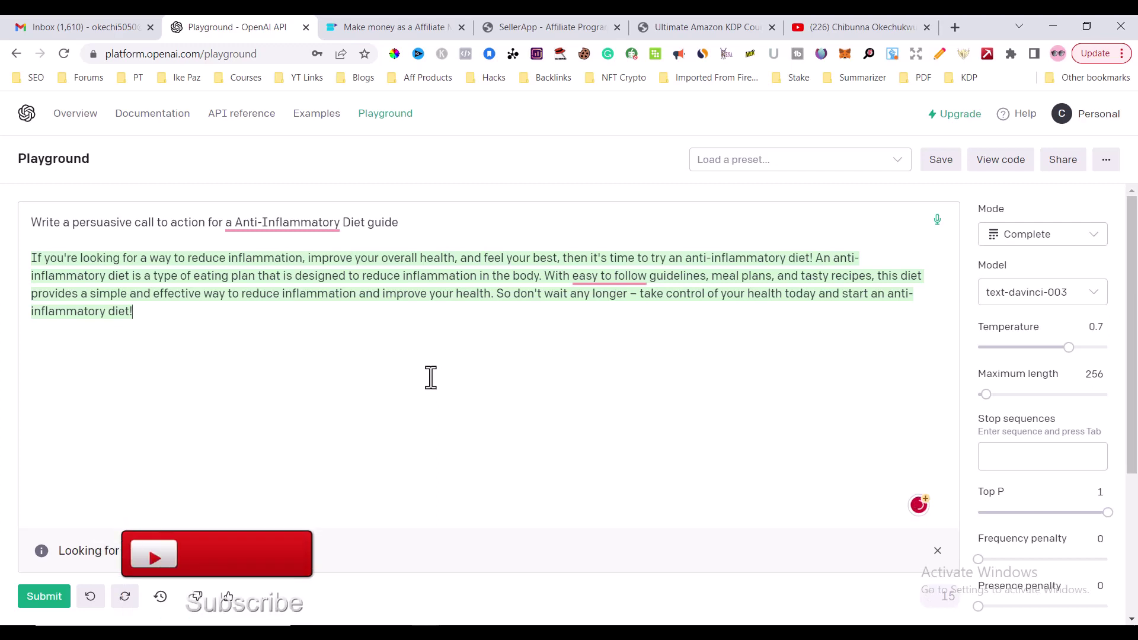
{"action": "key", "text": "ctrl+Return"}
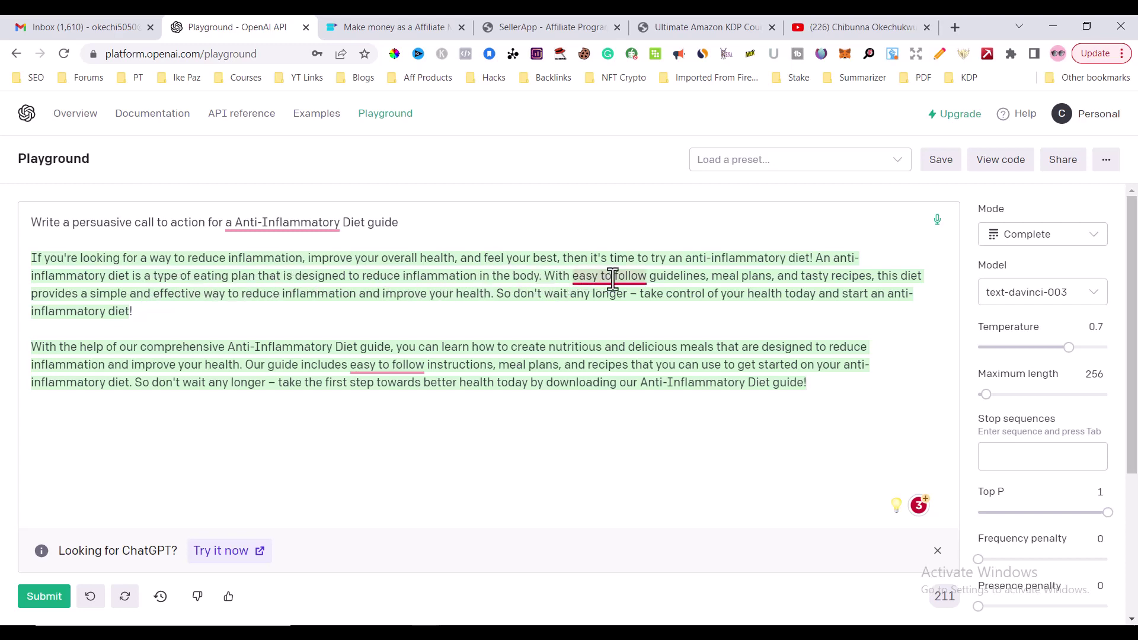
{"action": "mouse_move", "coordinate": [616, 277]}
{"action": "left_click", "coordinate": [688, 313]}
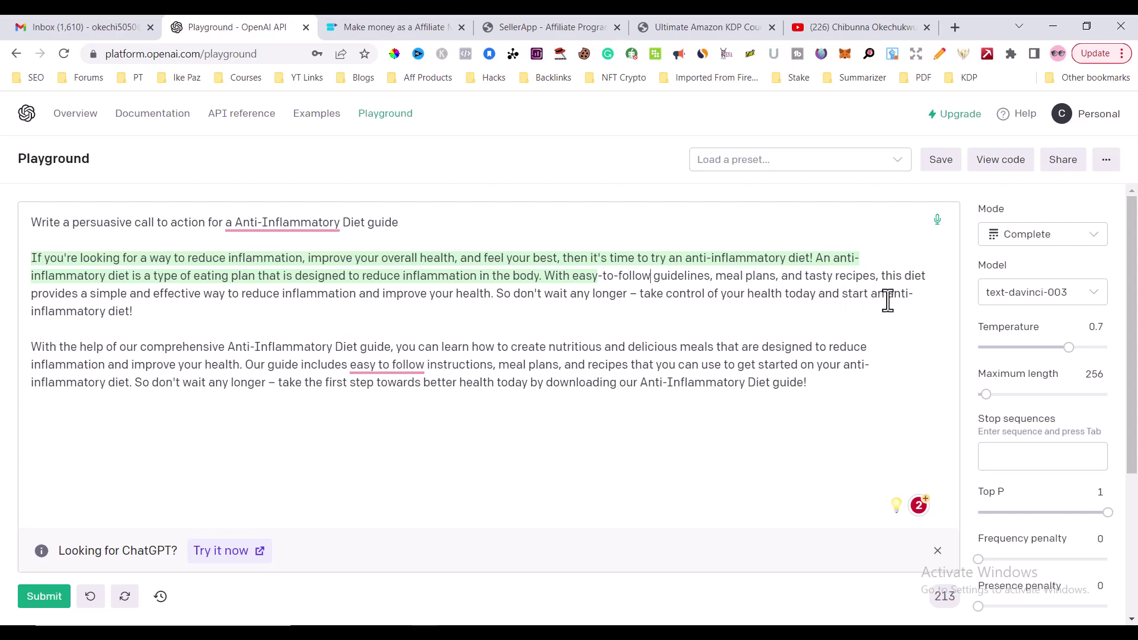
Step: Correct the prompt's article to "an Anti-Inflammatory", delete the generated paragraphs below it, and resubmit the prompt
{"action": "mouse_move", "coordinate": [308, 228]}
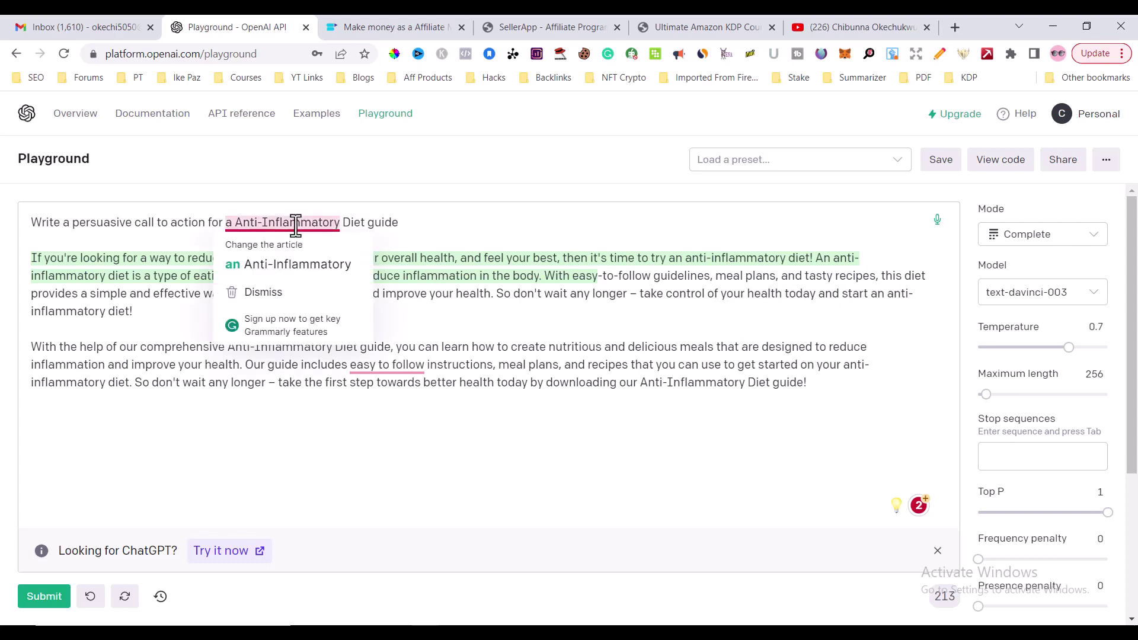
{"action": "left_click", "coordinate": [296, 261]}
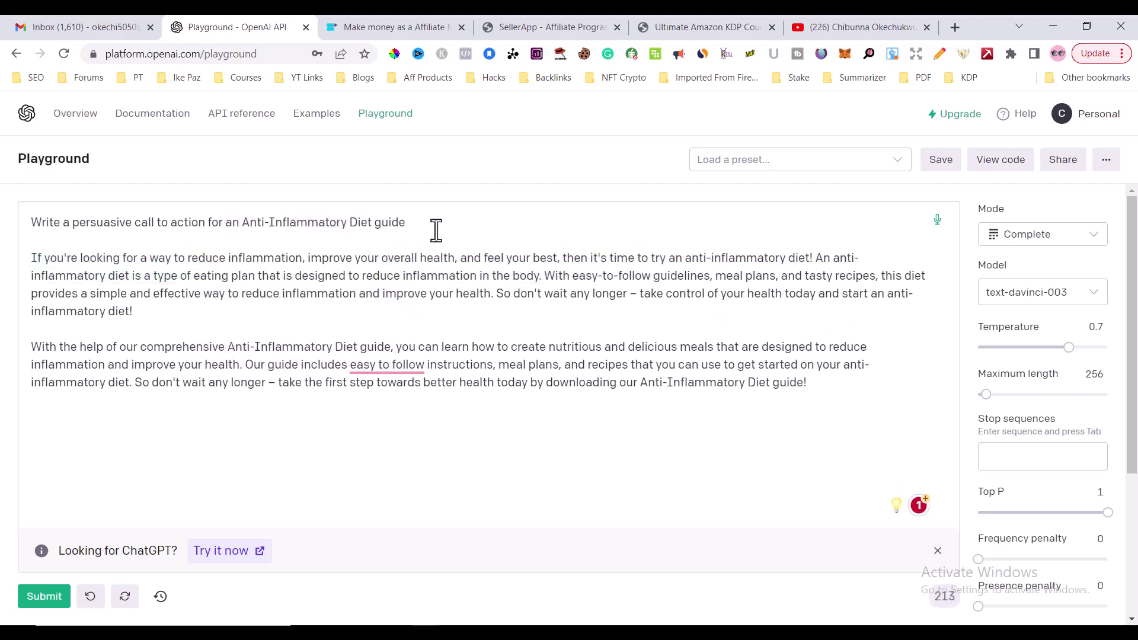
{"action": "left_click_drag", "start_coordinate": [437, 229], "coordinate": [895, 458]}
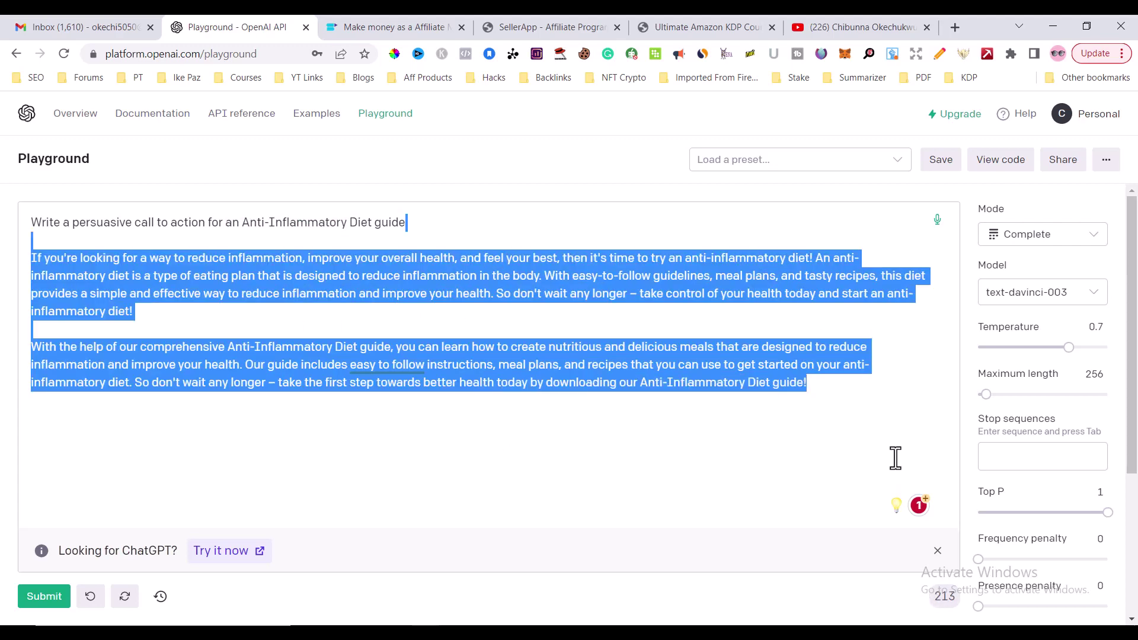
{"action": "key", "text": "BackSpace"}
{"action": "key", "text": "ctrl+Return"}
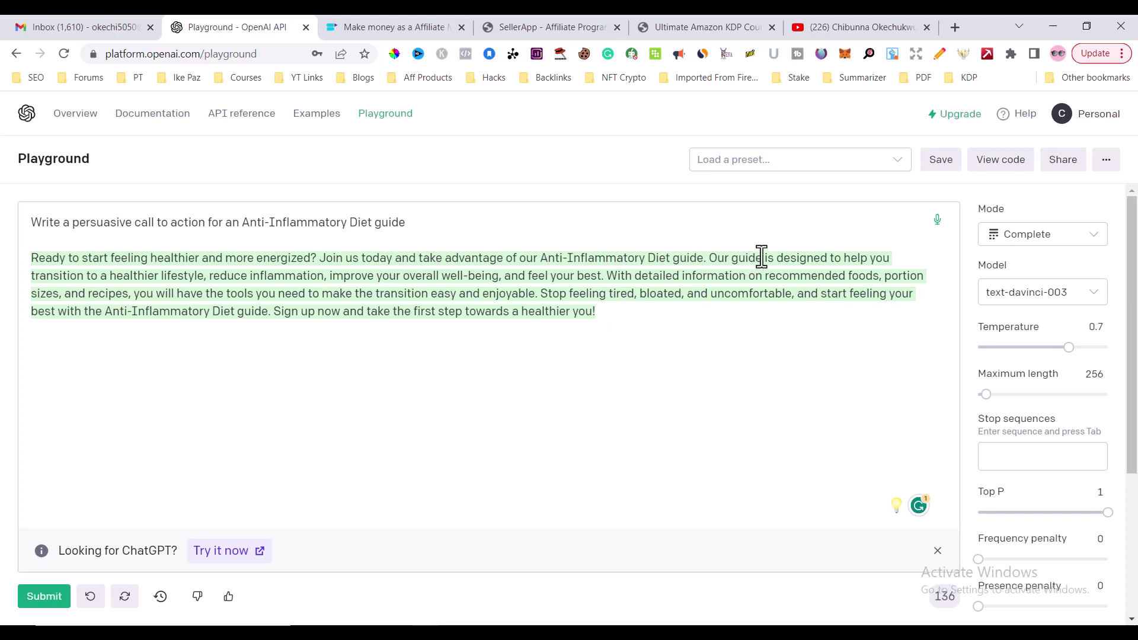
Step: Regenerate the call to action for a different version of the text
{"action": "left_click_drag", "start_coordinate": [761, 257], "coordinate": [734, 259]}
{"action": "left_click", "coordinate": [91, 603]}
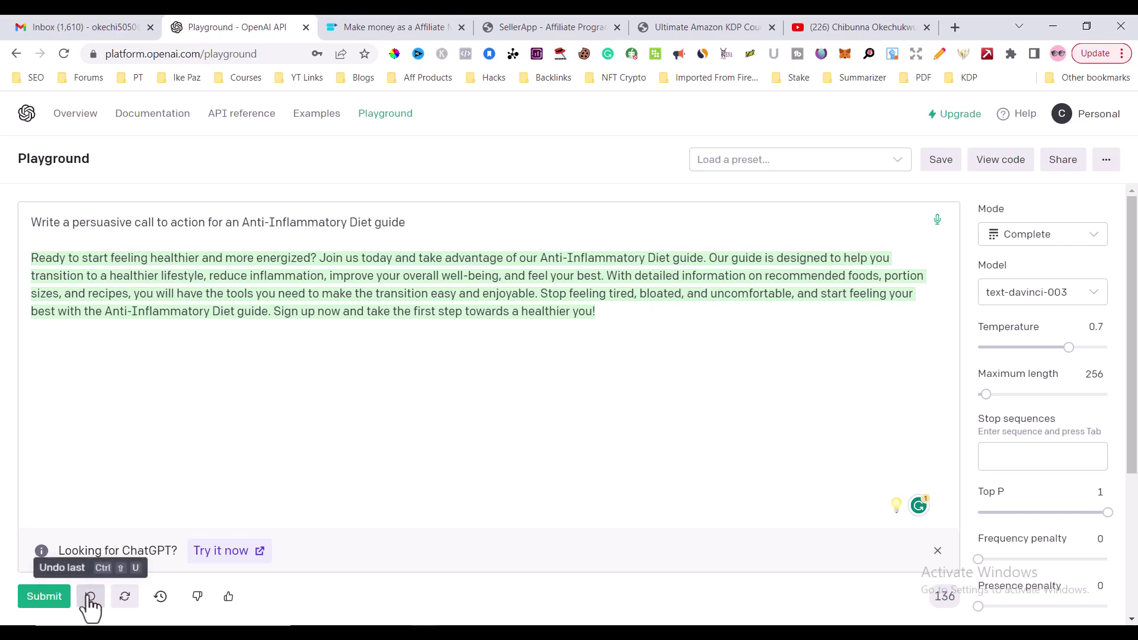
{"action": "left_click", "coordinate": [124, 597]}
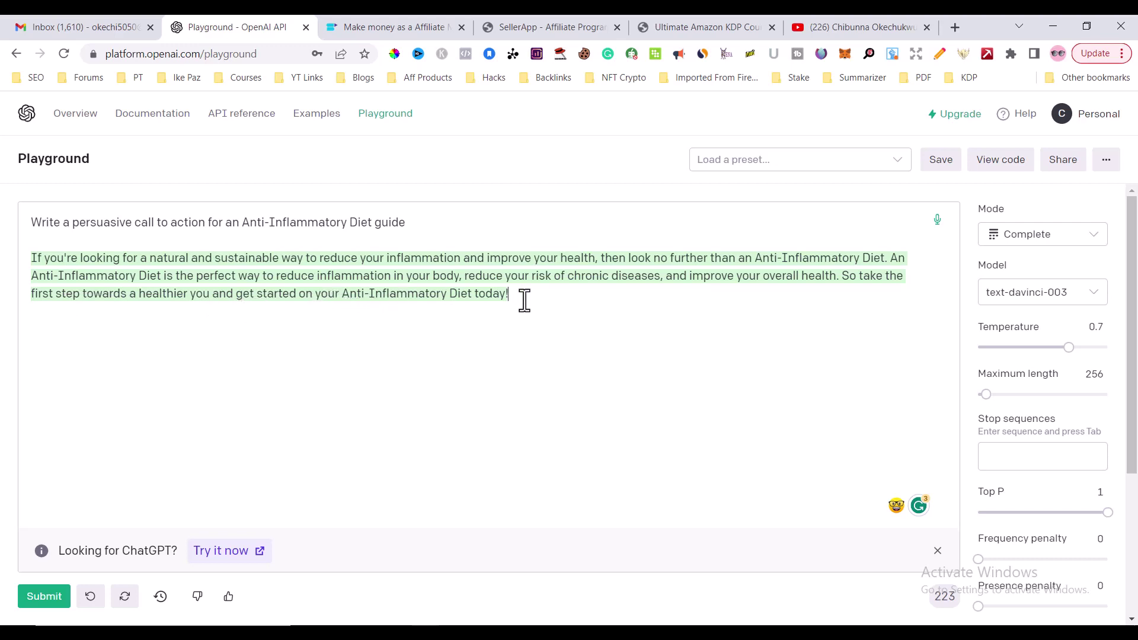
Step: Copy the generated Anti-Inflammatory Diet call-to-action paragraph from the Playground to the end of the Notepad document, below the ten benefits
{"action": "left_click_drag", "start_coordinate": [37, 259], "coordinate": [528, 298]}
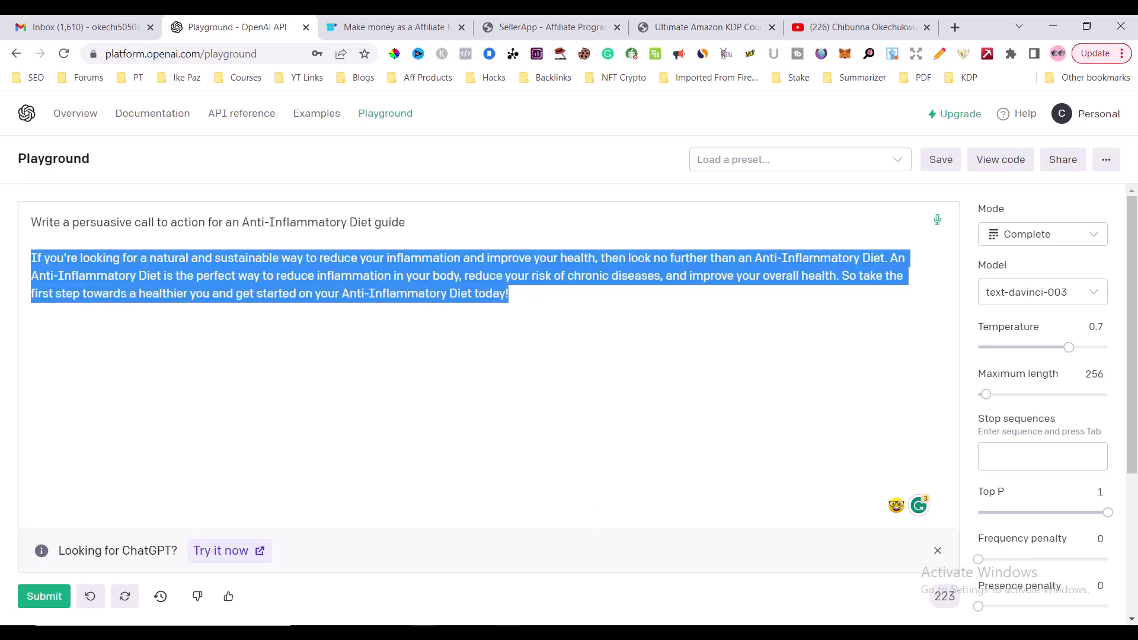
{"action": "key", "text": "alt+Tab"}
{"action": "key", "text": "ctrl+End"}
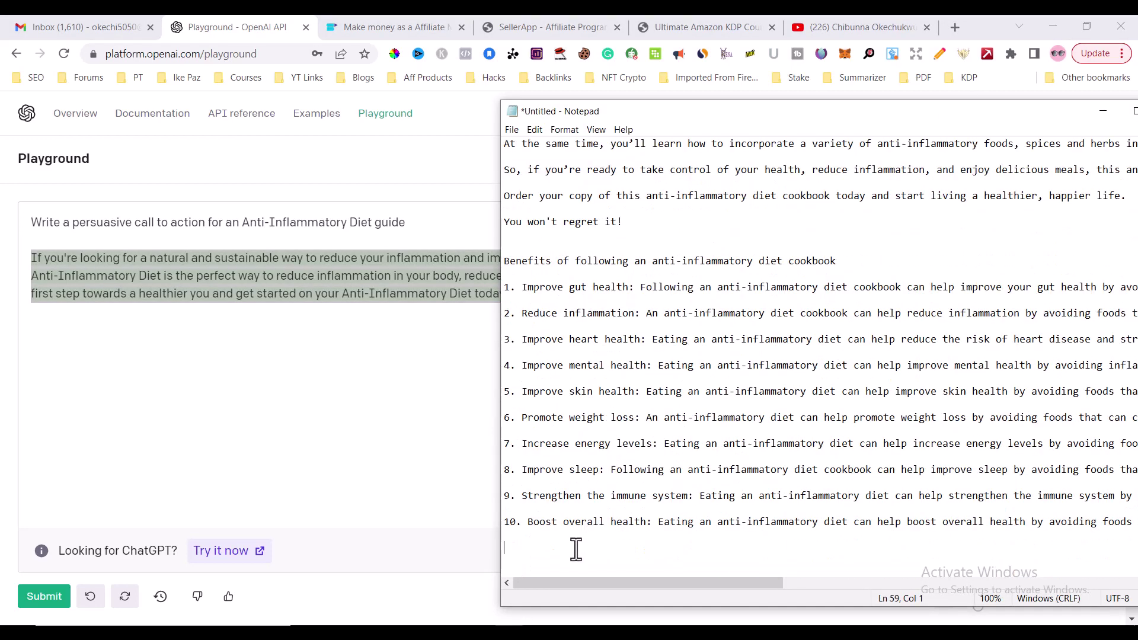
{"action": "key", "text": "ctrl+v"}
{"action": "key", "text": "Return"}
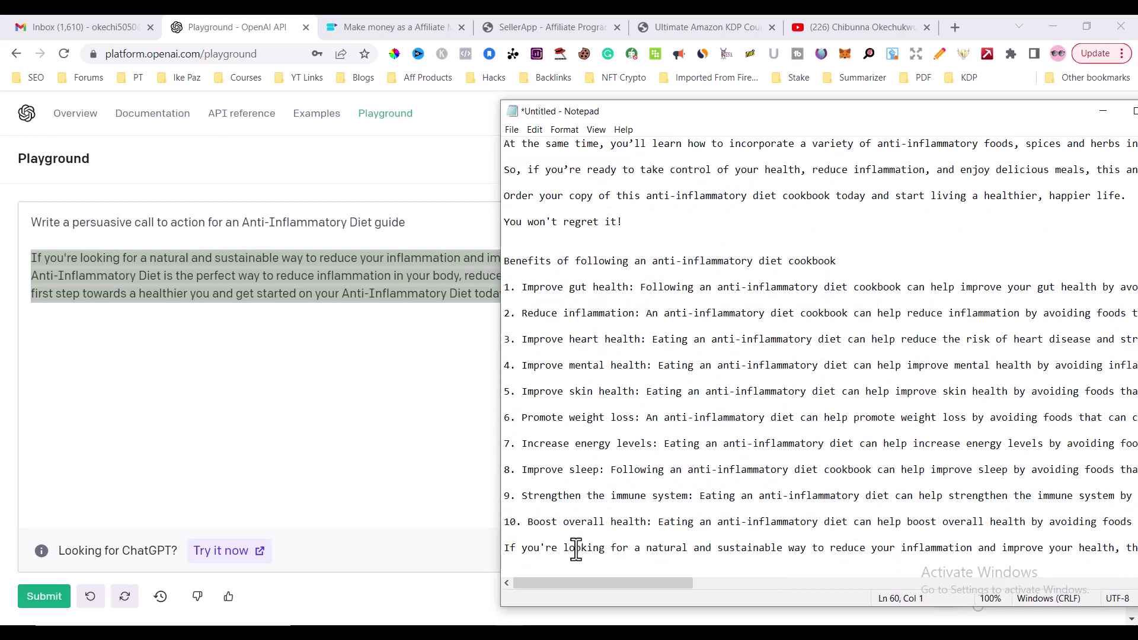
Step: Move the Notepad window fully into view and highlight the compiled description, benefits list and call to action
{"action": "scroll", "coordinate": [556, 365], "scroll_direction": "up", "scroll_amount": 3}
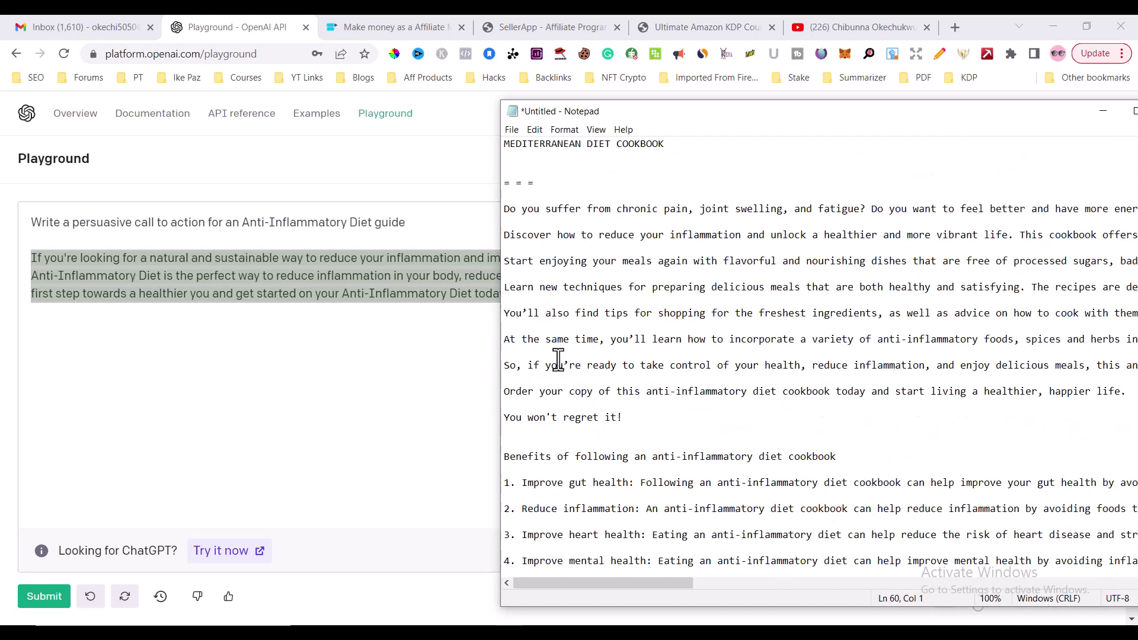
{"action": "left_click_drag", "start_coordinate": [542, 114], "coordinate": [389, 94]}
{"action": "left_click_drag", "start_coordinate": [350, 189], "coordinate": [400, 573]}
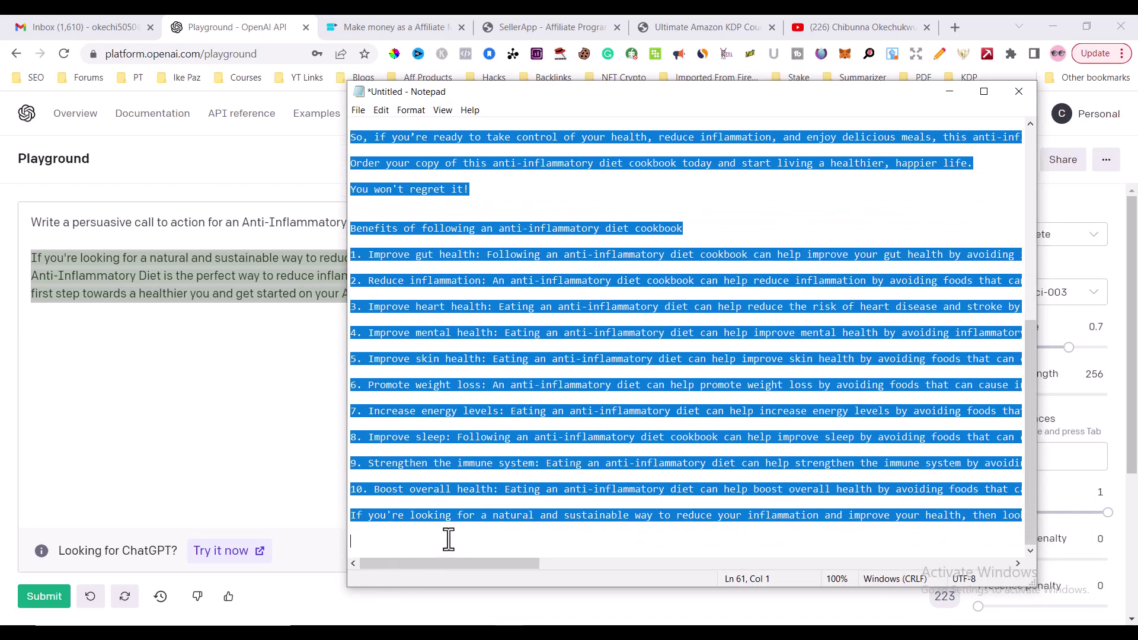
Step: Replace the Playground text with the prompt "Write a catchy 500 words book description for a [book title]" copied from Notepad
{"action": "scroll", "coordinate": [472, 418], "scroll_direction": "up", "scroll_amount": 5}
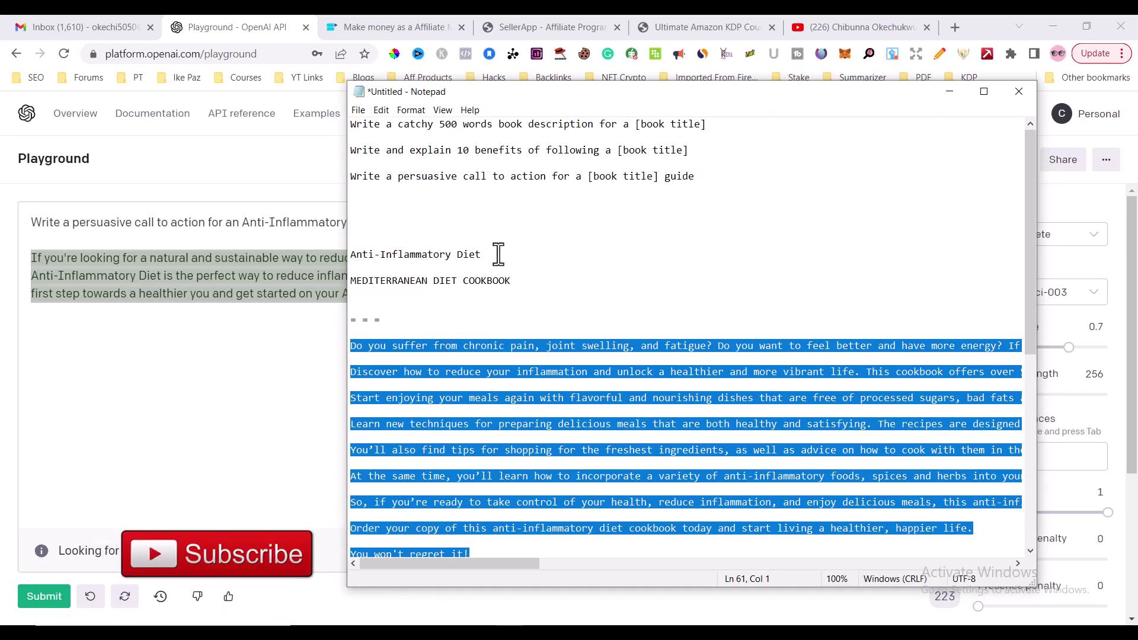
{"action": "left_click", "coordinate": [399, 144]}
{"action": "left_click_drag", "start_coordinate": [399, 144], "coordinate": [350, 121]}
{"action": "key", "text": "ctrl+c"}
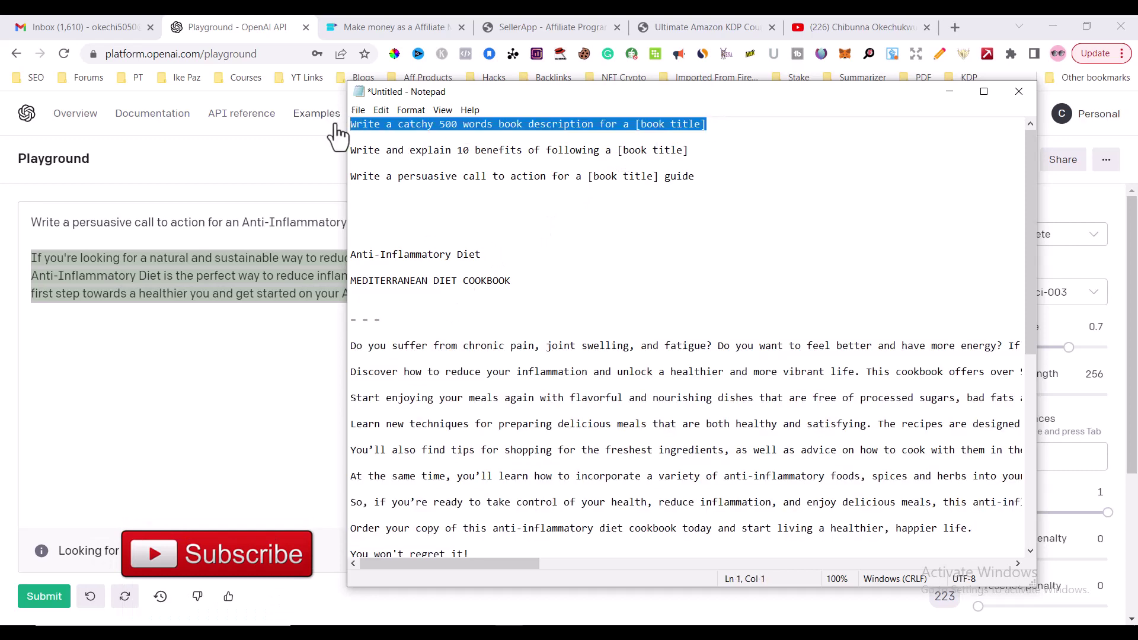
{"action": "left_click", "coordinate": [171, 421]}
{"action": "key", "text": "ctrl+a"}
{"action": "key", "text": "ctrl+v"}
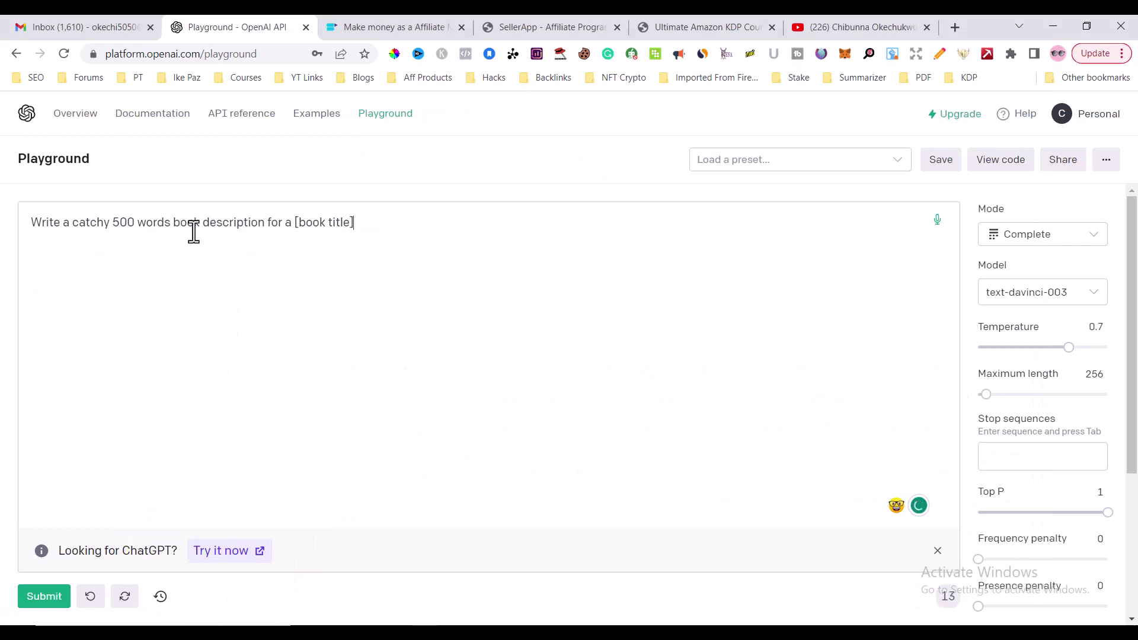
Step: Replace "[book title]" in the prompt with "dating advice book for men" and submit it
{"action": "left_click_drag", "start_coordinate": [294, 222], "coordinate": [389, 229]}
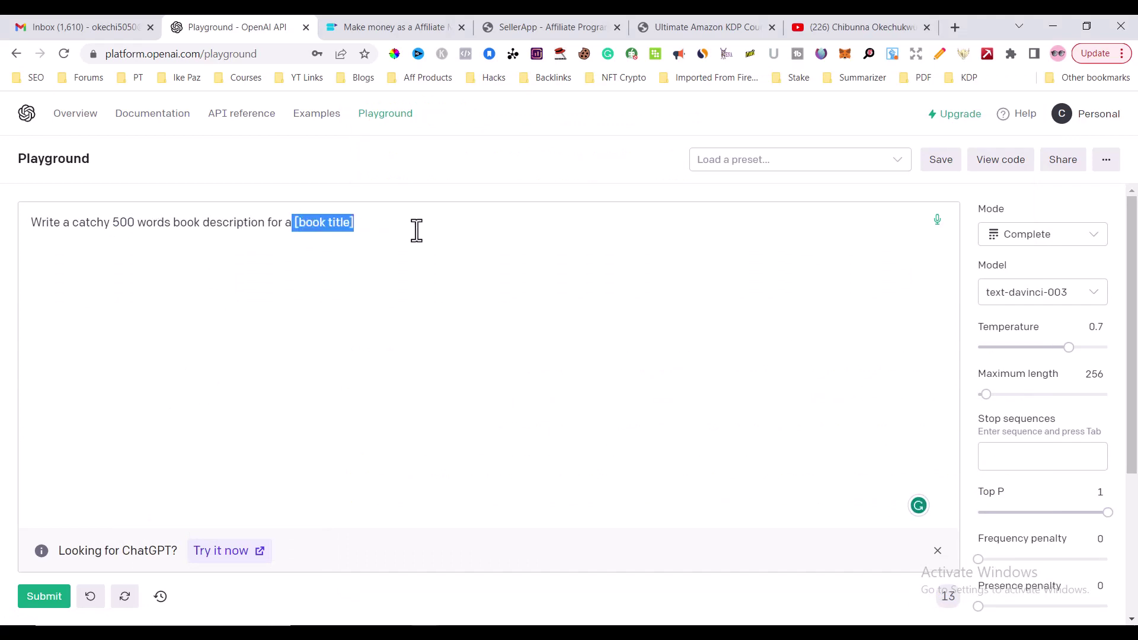
{"action": "type", "text": "dating advice"}
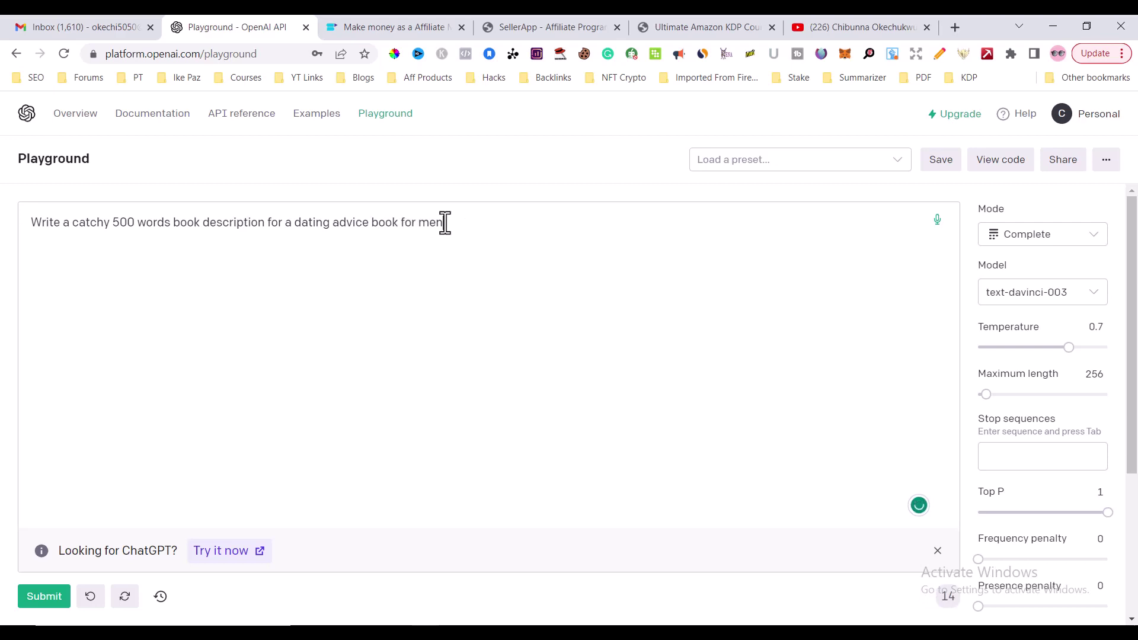
{"action": "key", "text": "ctrl+Return"}
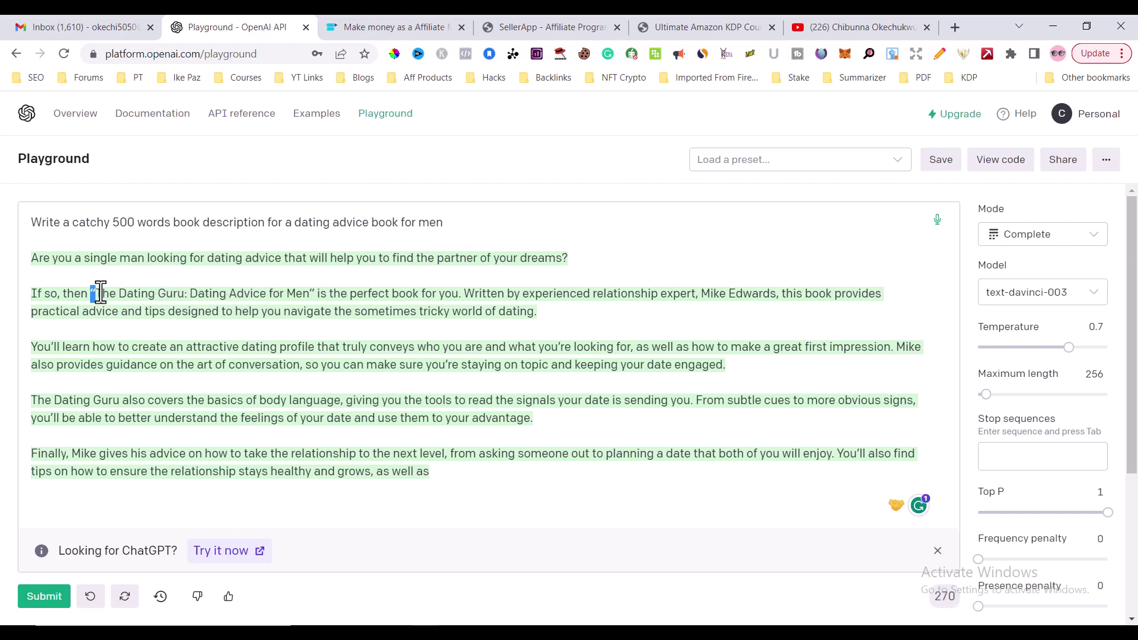
Step: Highlight the book title and the author's name in the generated description, and delete all generated text below the prompt
{"action": "left_click_drag", "start_coordinate": [101, 293], "coordinate": [310, 296]}
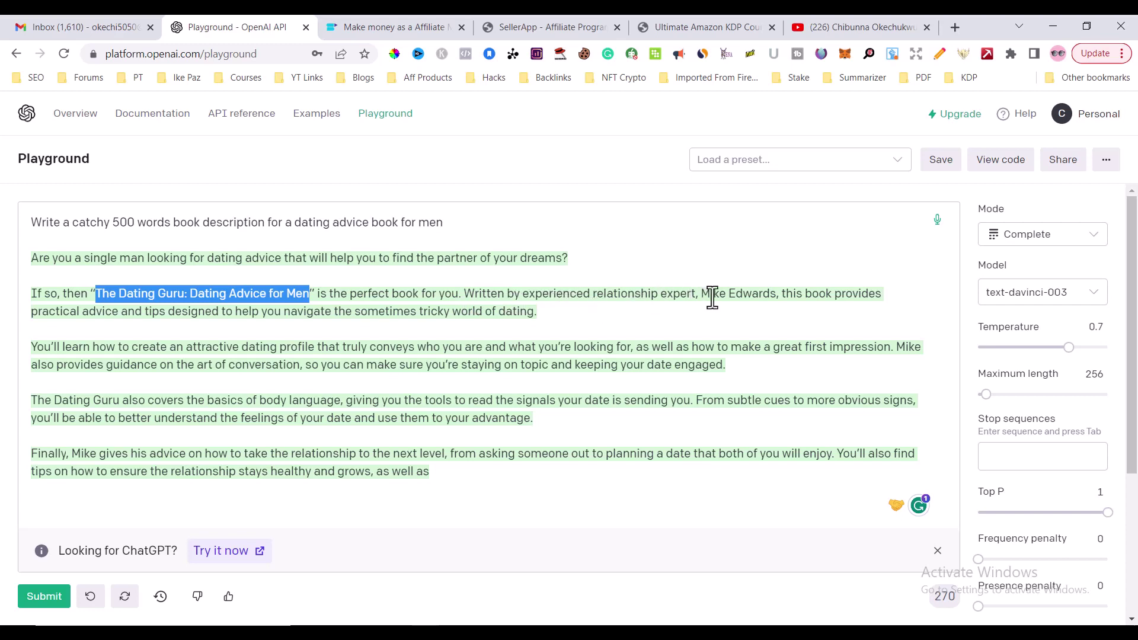
{"action": "left_click_drag", "start_coordinate": [702, 295], "coordinate": [770, 293]}
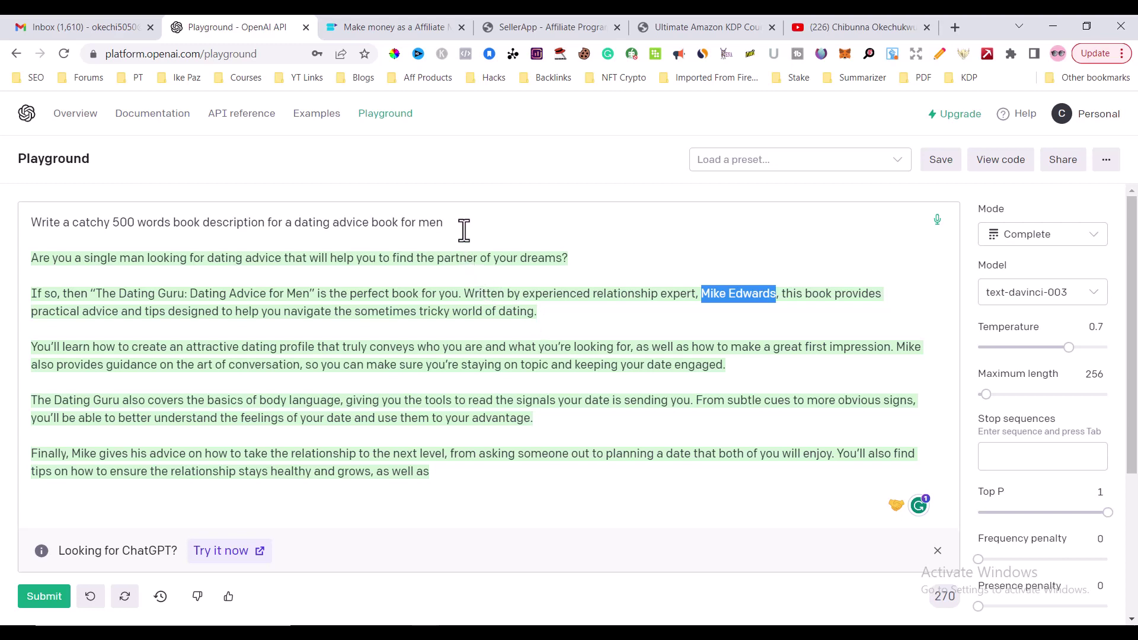
{"action": "left_click_drag", "start_coordinate": [466, 223], "coordinate": [488, 528]}
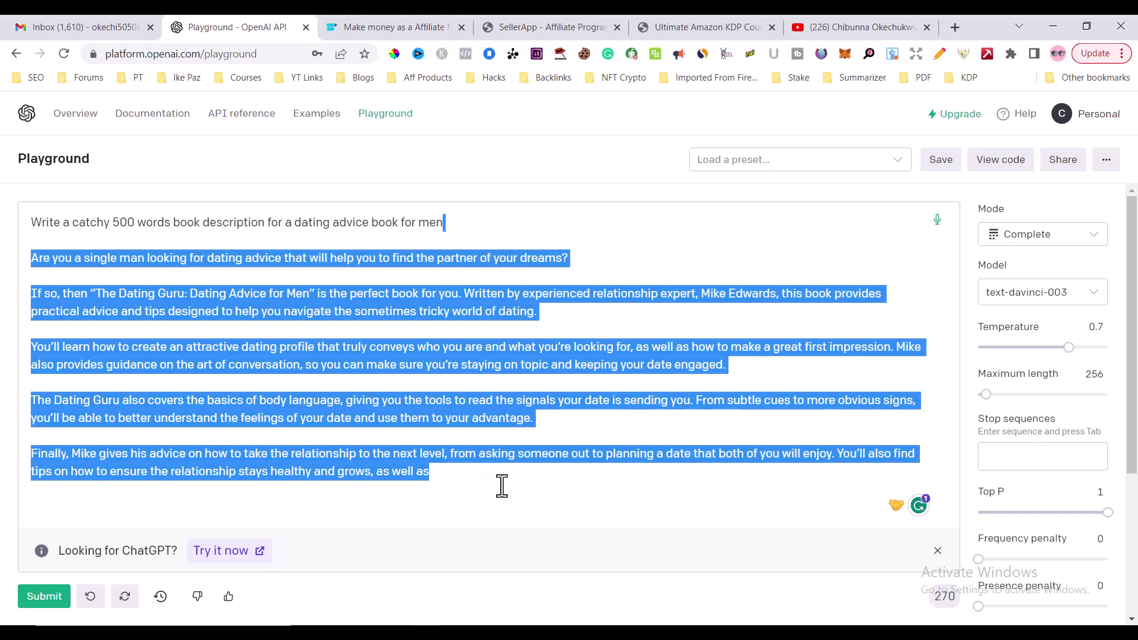
{"action": "key", "text": "BackSpace"}
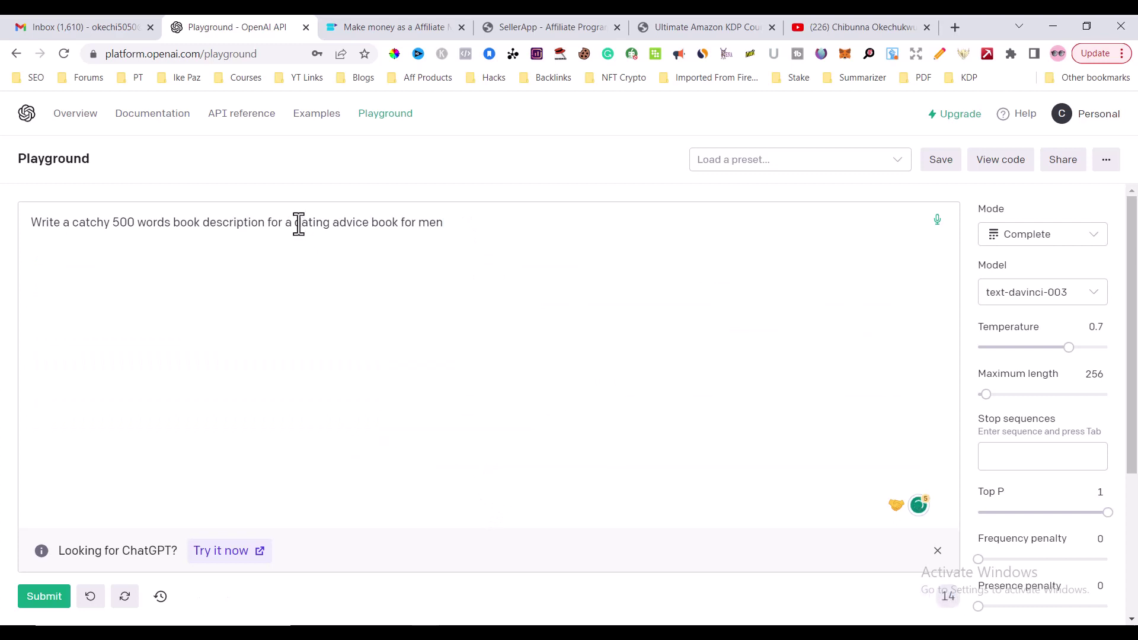
Step: Replace "dating advice book" in the prompt with "anger management", accepting the suggested spelling correction, and submit the prompt
{"action": "left_click_drag", "start_coordinate": [296, 225], "coordinate": [399, 229]}
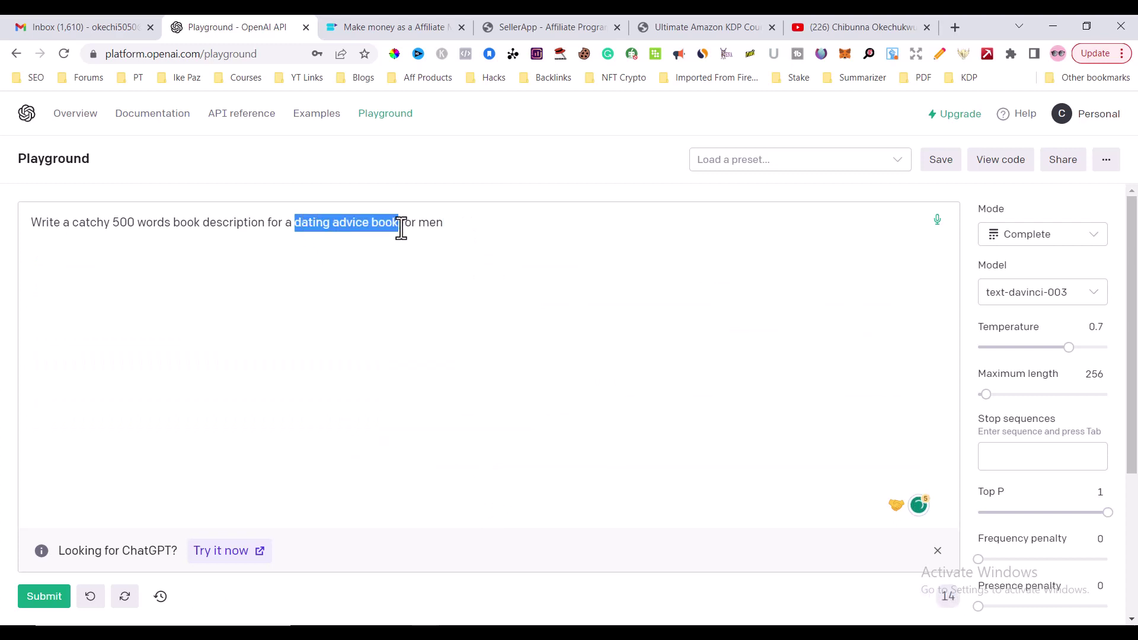
{"action": "type", "text": "anger m"}
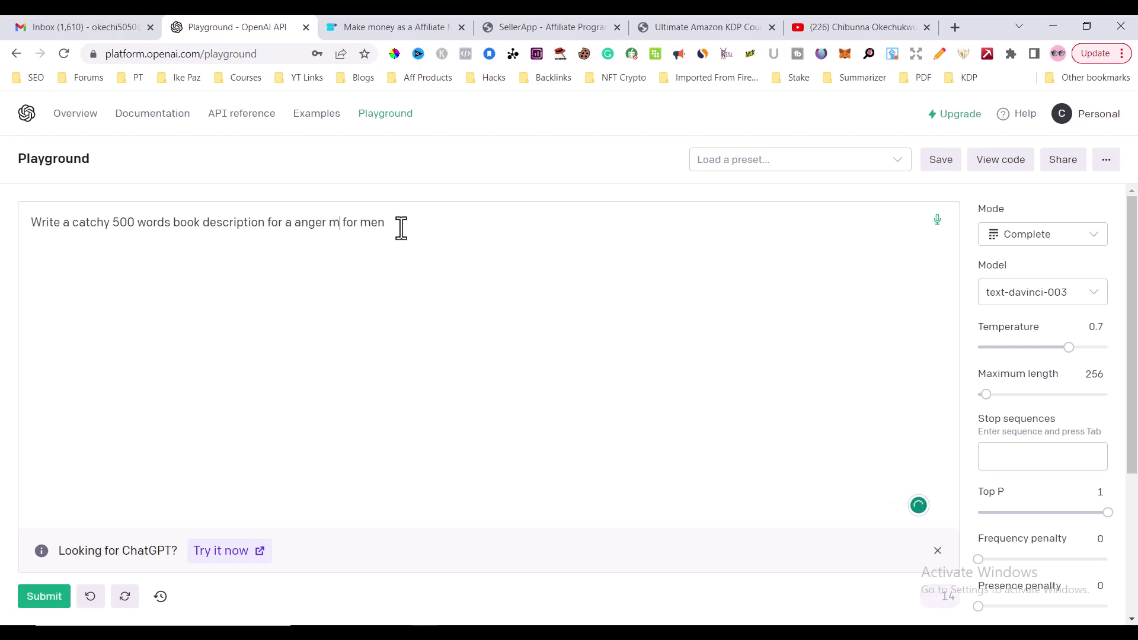
{"action": "type", "text": "anagemnet"}
{"action": "mouse_move", "coordinate": [371, 230]}
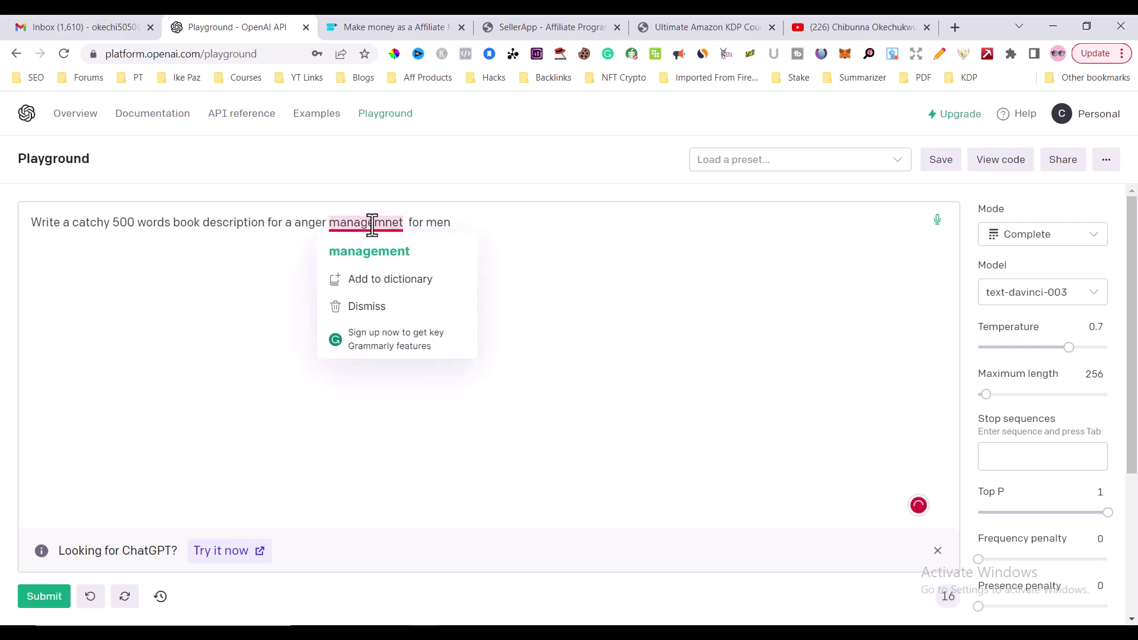
{"action": "left_click", "coordinate": [391, 249]}
{"action": "key", "text": "Delete"}
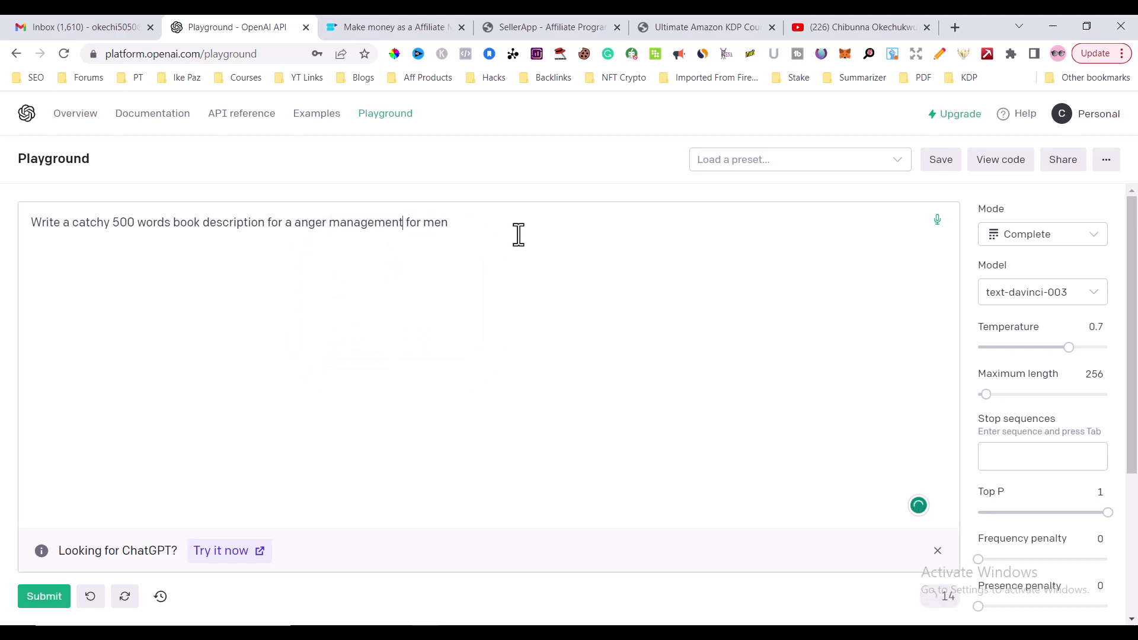
{"action": "left_click", "coordinate": [494, 226]}
{"action": "key", "text": "ctrl+Return"}
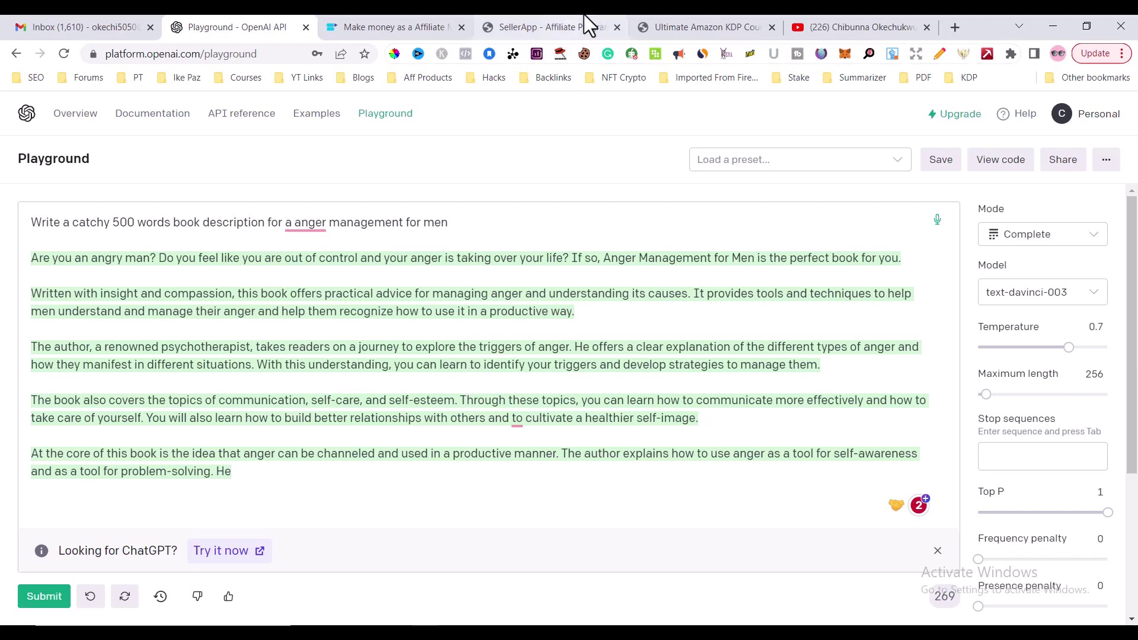
Step: Switch to the Ultimate Amazon KDP Course sales page and highlight the earnings figures and industry size in its opening headlines
{"action": "left_click", "coordinate": [683, 22]}
{"action": "scroll", "coordinate": [467, 275], "scroll_direction": "up", "scroll_amount": 20}
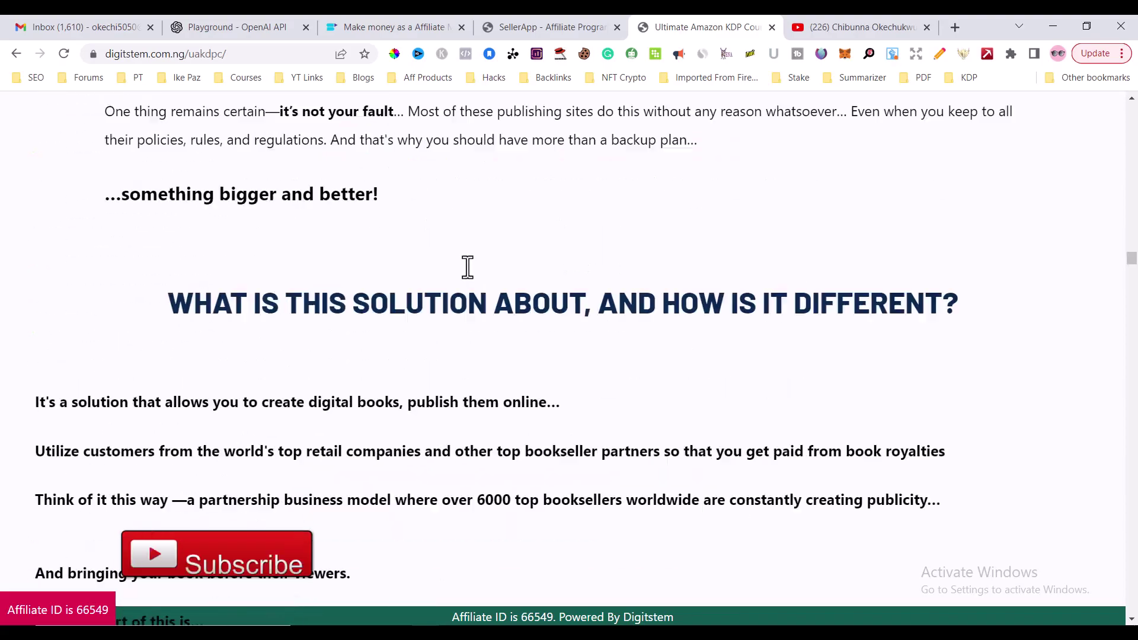
{"action": "scroll", "coordinate": [460, 268], "scroll_direction": "up", "scroll_amount": 20}
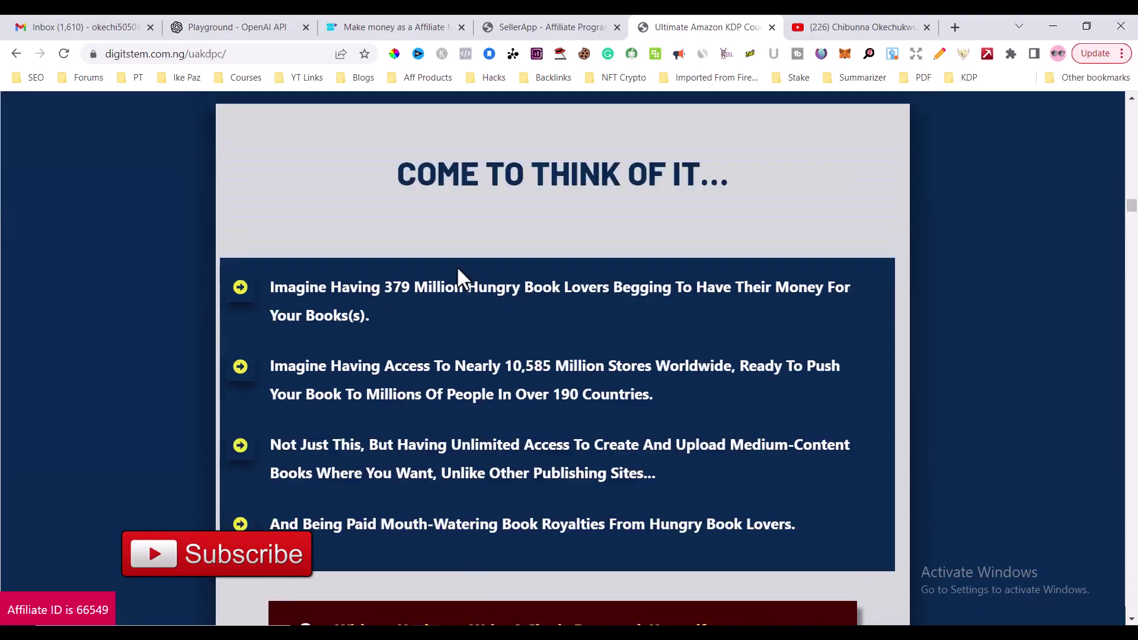
{"action": "scroll", "coordinate": [457, 266], "scroll_direction": "up", "scroll_amount": 20}
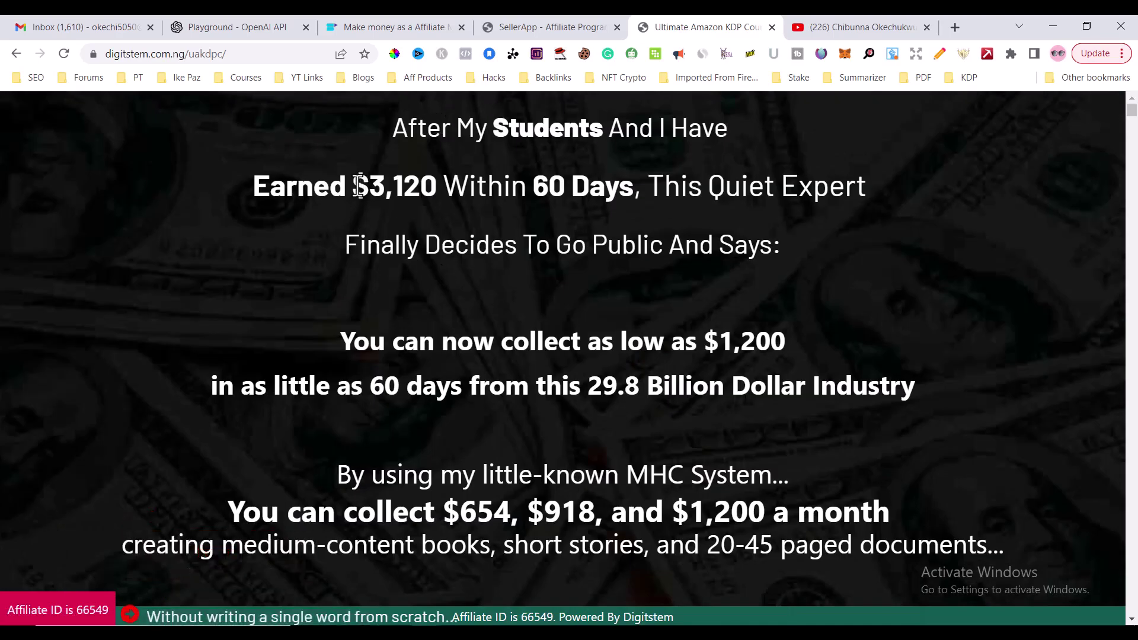
{"action": "left_click_drag", "start_coordinate": [354, 186], "coordinate": [431, 190]}
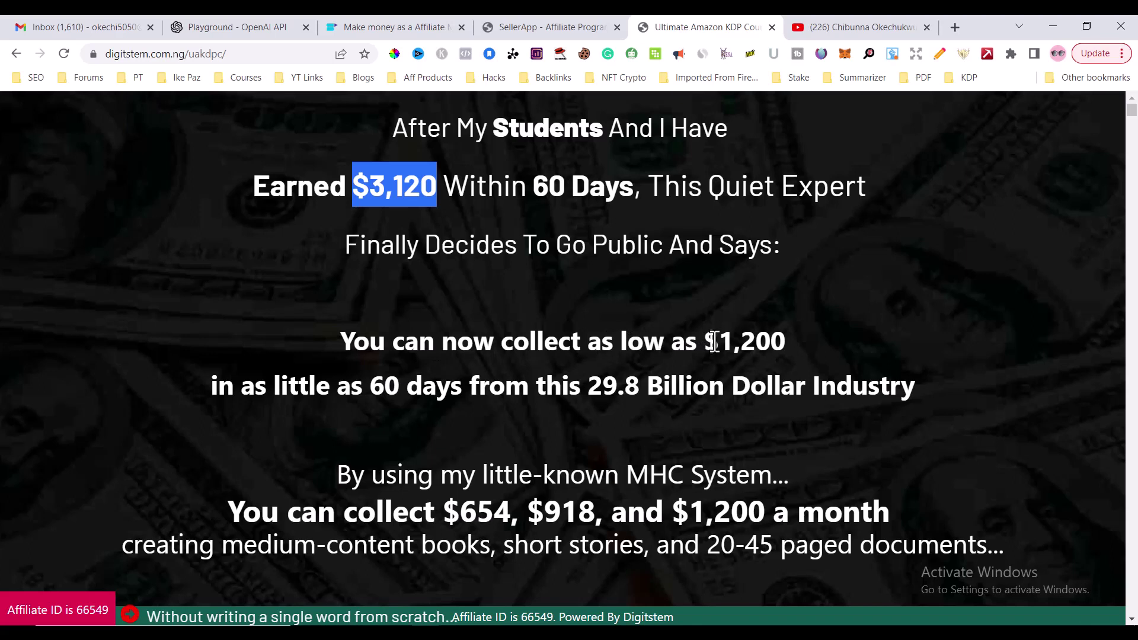
{"action": "left_click_drag", "start_coordinate": [706, 342], "coordinate": [788, 342]}
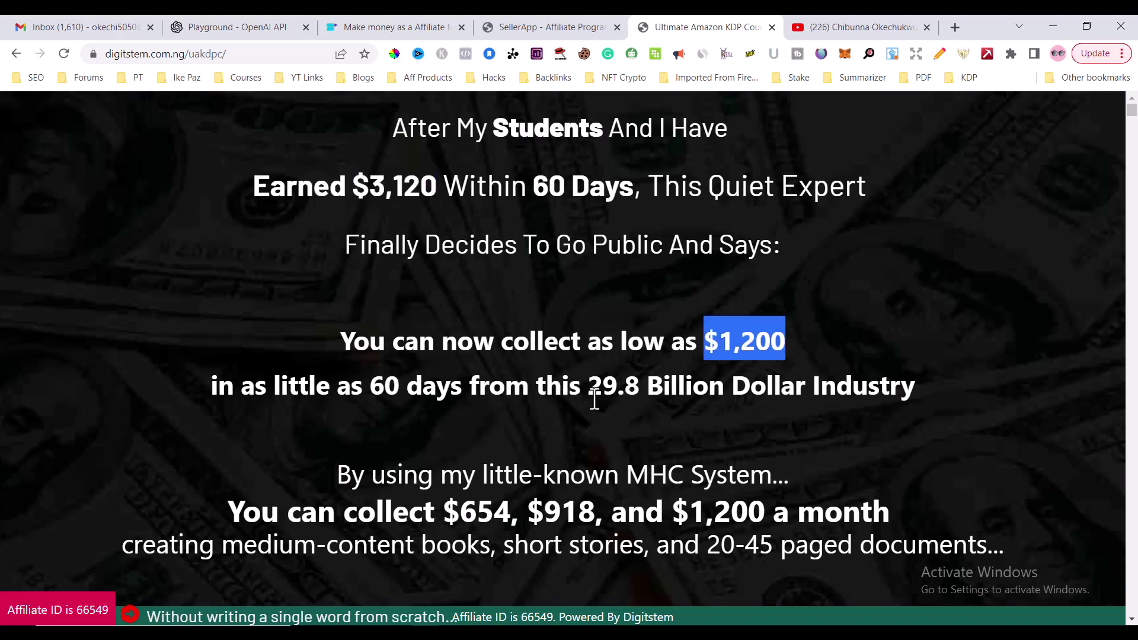
{"action": "left_click_drag", "start_coordinate": [591, 388], "coordinate": [902, 432]}
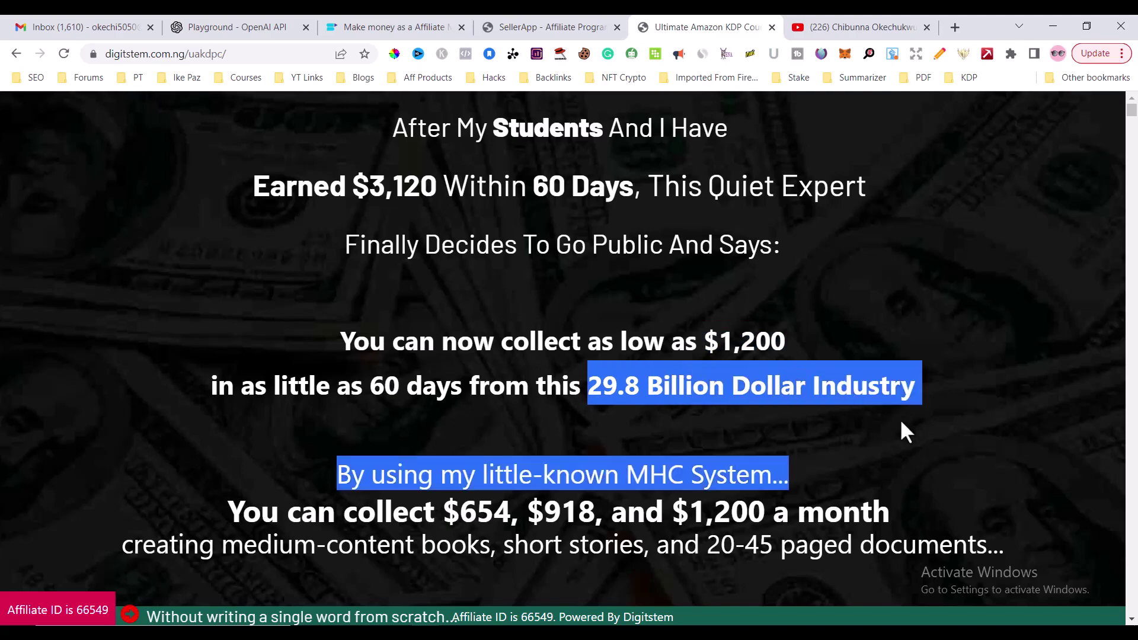
Step: Examine the course page's sales reports, introductory video section, royalty estimator screenshots and sales copy down to the Amazon section
{"action": "scroll", "coordinate": [468, 333], "scroll_direction": "down", "scroll_amount": 2}
{"action": "scroll", "coordinate": [466, 323], "scroll_direction": "down", "scroll_amount": 12}
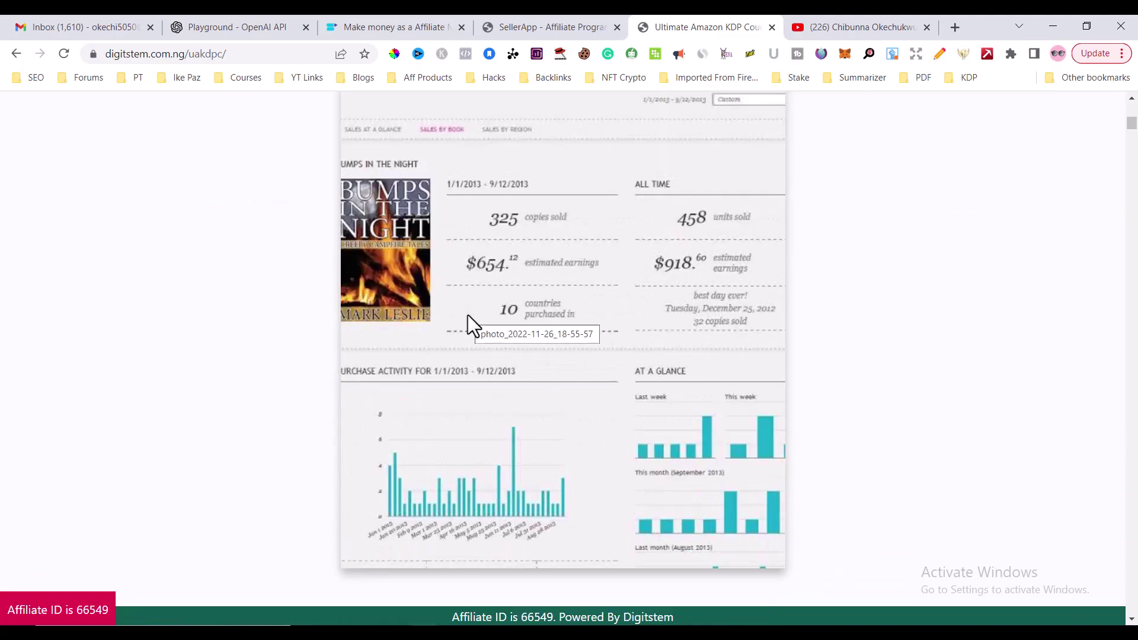
{"action": "scroll", "coordinate": [467, 314], "scroll_direction": "down", "scroll_amount": 10}
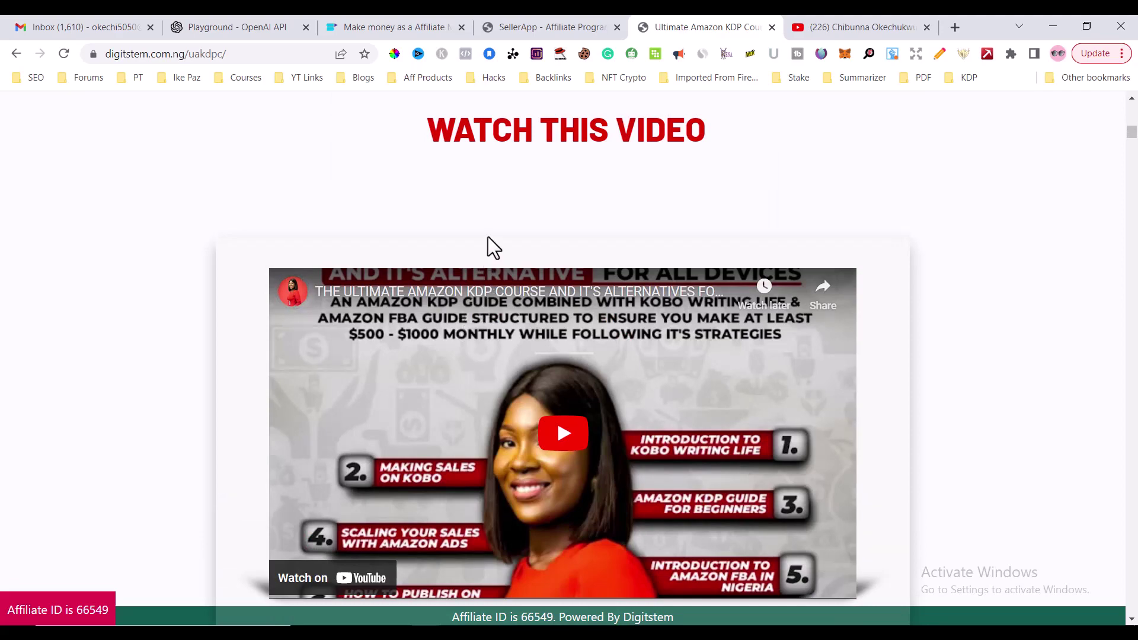
{"action": "scroll", "coordinate": [488, 236], "scroll_direction": "up", "scroll_amount": 5}
{"action": "scroll", "coordinate": [494, 235], "scroll_direction": "down", "scroll_amount": 16}
{"action": "scroll", "coordinate": [496, 235], "scroll_direction": "up", "scroll_amount": 15}
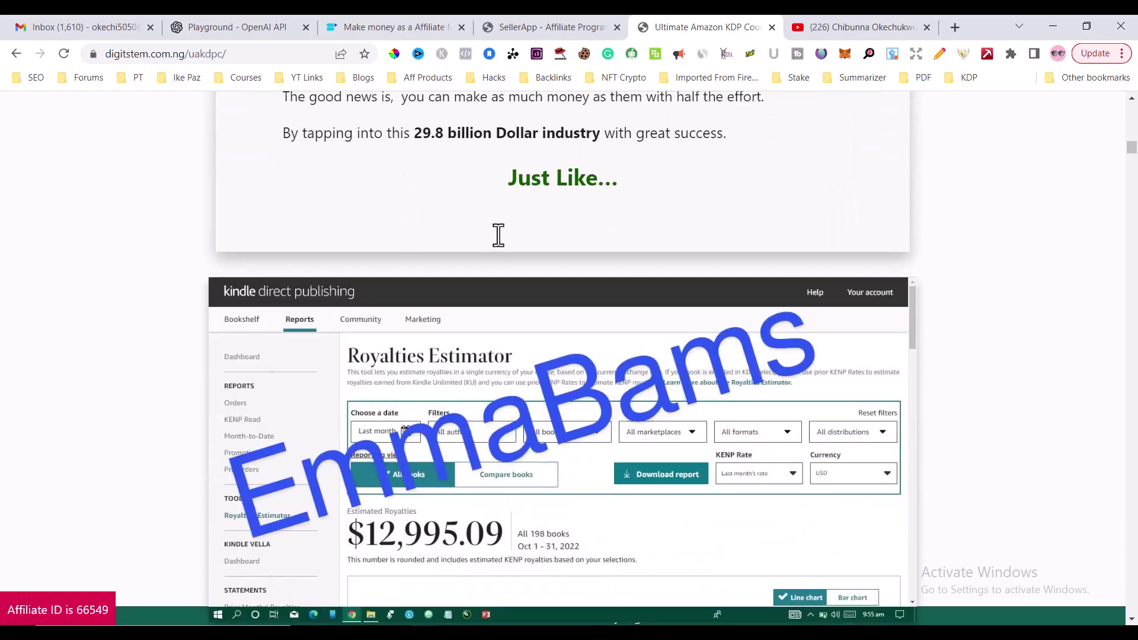
{"action": "scroll", "coordinate": [496, 235], "scroll_direction": "down", "scroll_amount": 15}
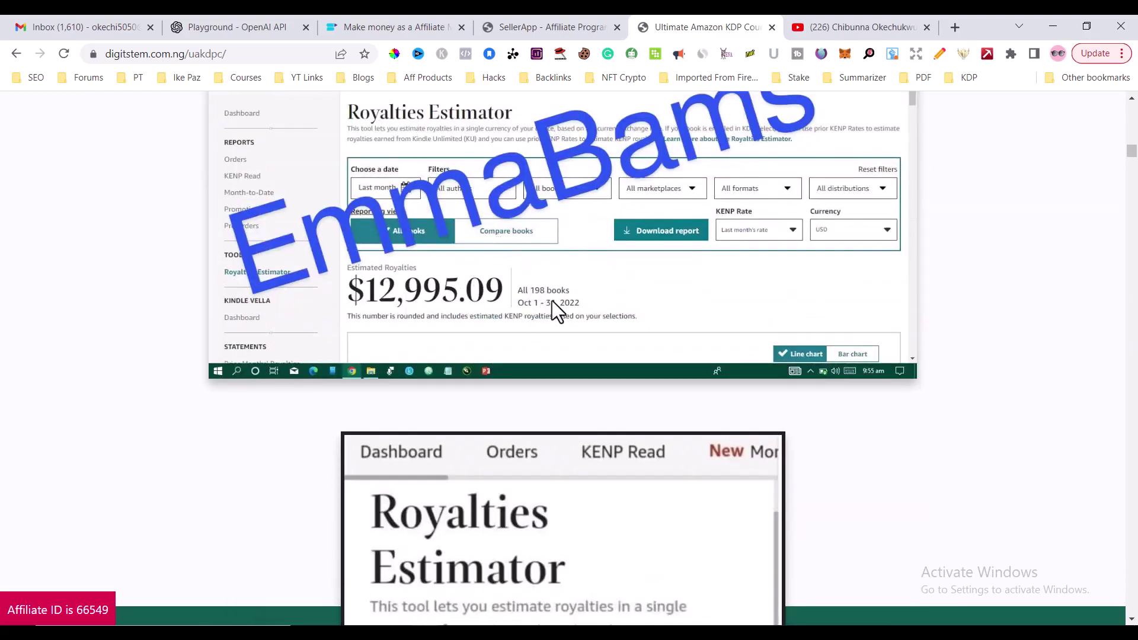
{"action": "scroll", "coordinate": [538, 288], "scroll_direction": "down", "scroll_amount": 6}
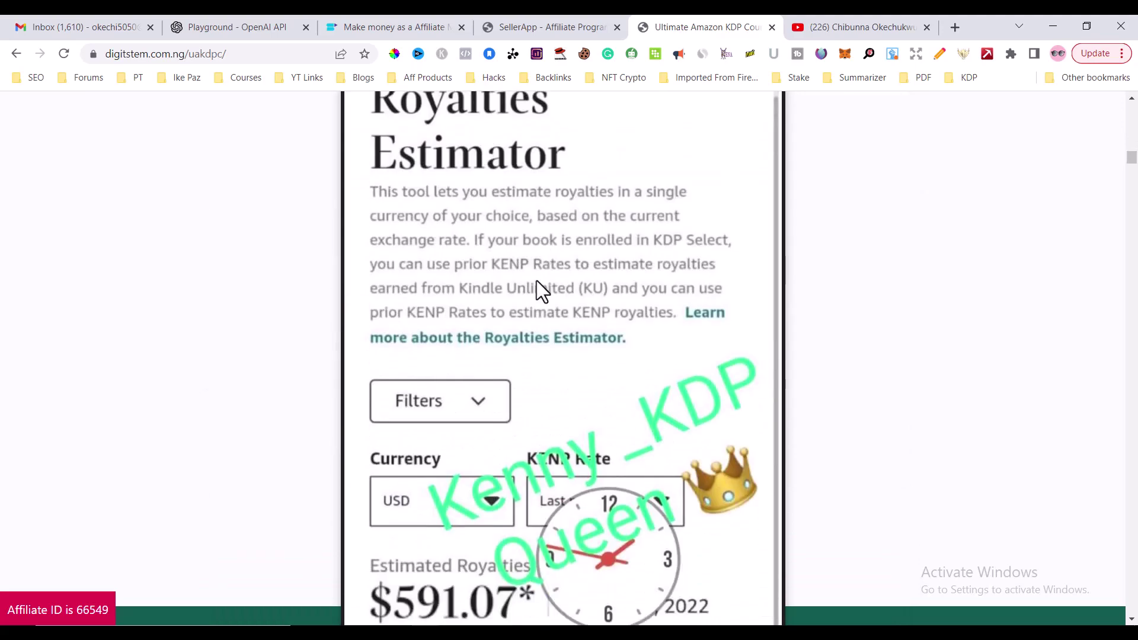
{"action": "scroll", "coordinate": [536, 281], "scroll_direction": "down", "scroll_amount": 4}
{"action": "scroll", "coordinate": [487, 321], "scroll_direction": "down", "scroll_amount": 10}
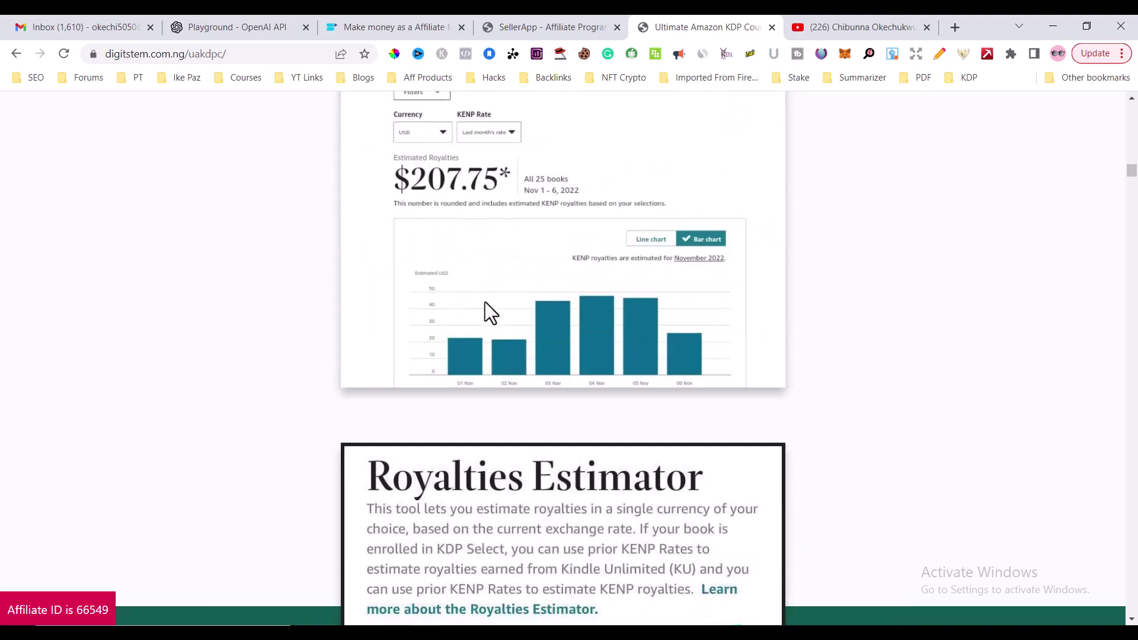
{"action": "scroll", "coordinate": [484, 302], "scroll_direction": "up", "scroll_amount": 2}
{"action": "scroll", "coordinate": [446, 306], "scroll_direction": "down", "scroll_amount": 9}
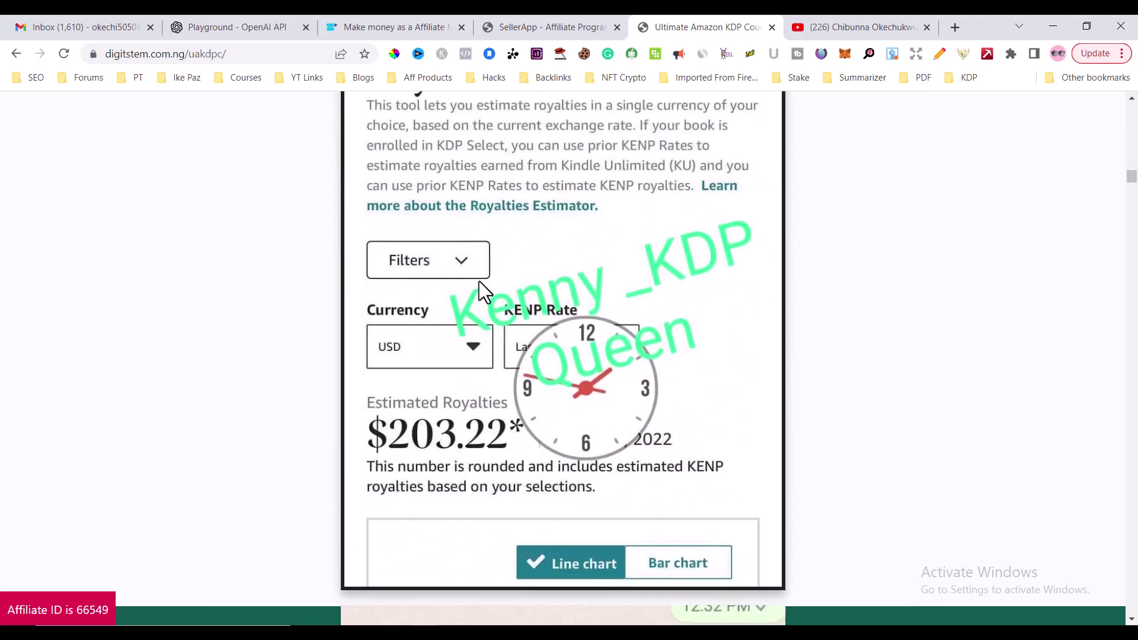
{"action": "scroll", "coordinate": [448, 434], "scroll_direction": "down", "scroll_amount": 13}
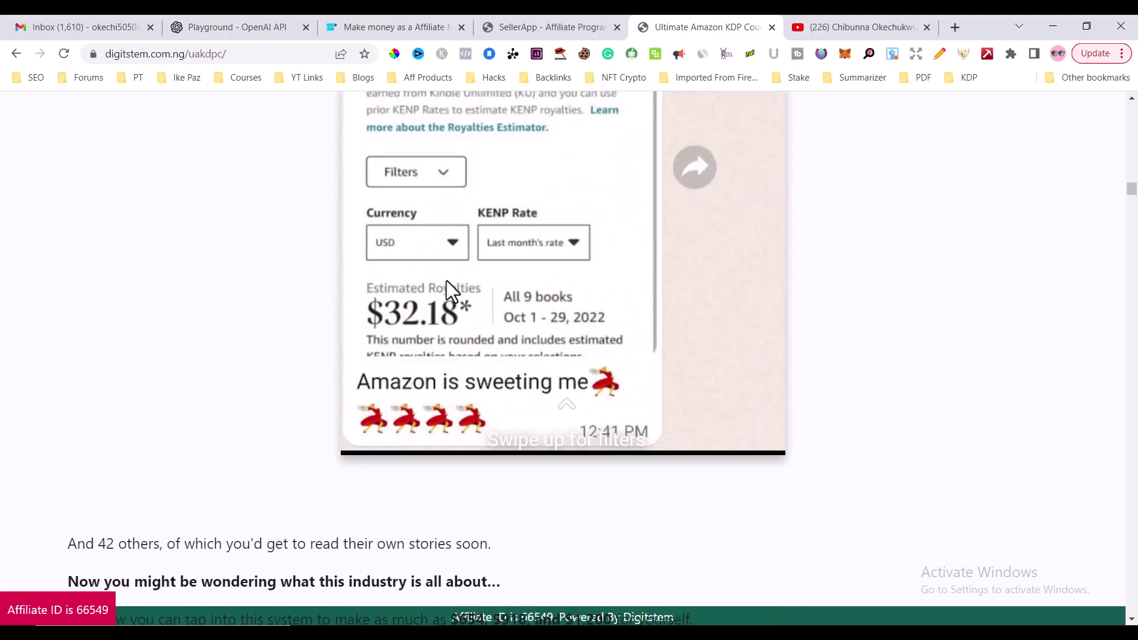
{"action": "scroll", "coordinate": [417, 302], "scroll_direction": "down", "scroll_amount": 20}
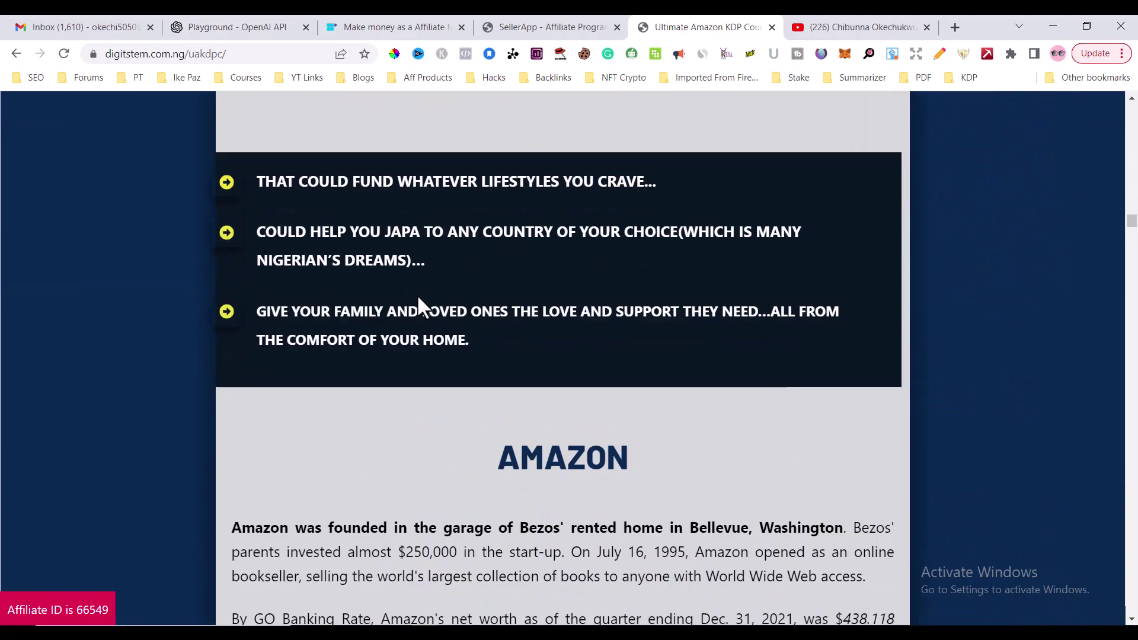
Step: Examine the course page from the Amazon section through the partnership business model copy and the Kobo November 2022 and all-time sales screenshots
{"action": "scroll", "coordinate": [418, 297], "scroll_direction": "down", "scroll_amount": 20}
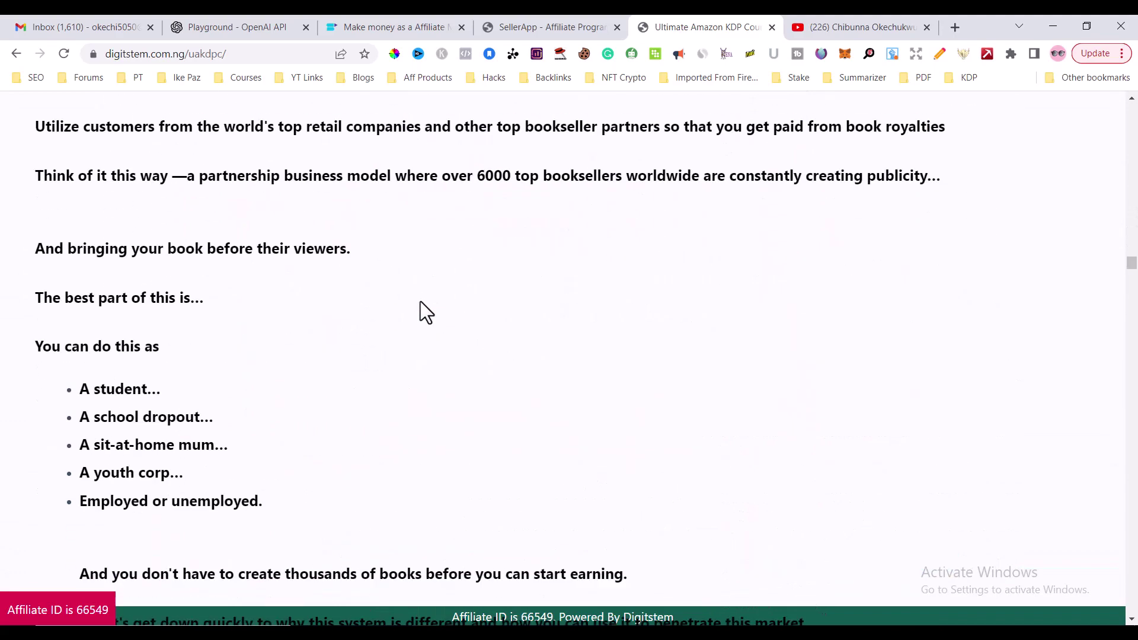
{"action": "scroll", "coordinate": [420, 302], "scroll_direction": "down", "scroll_amount": 20}
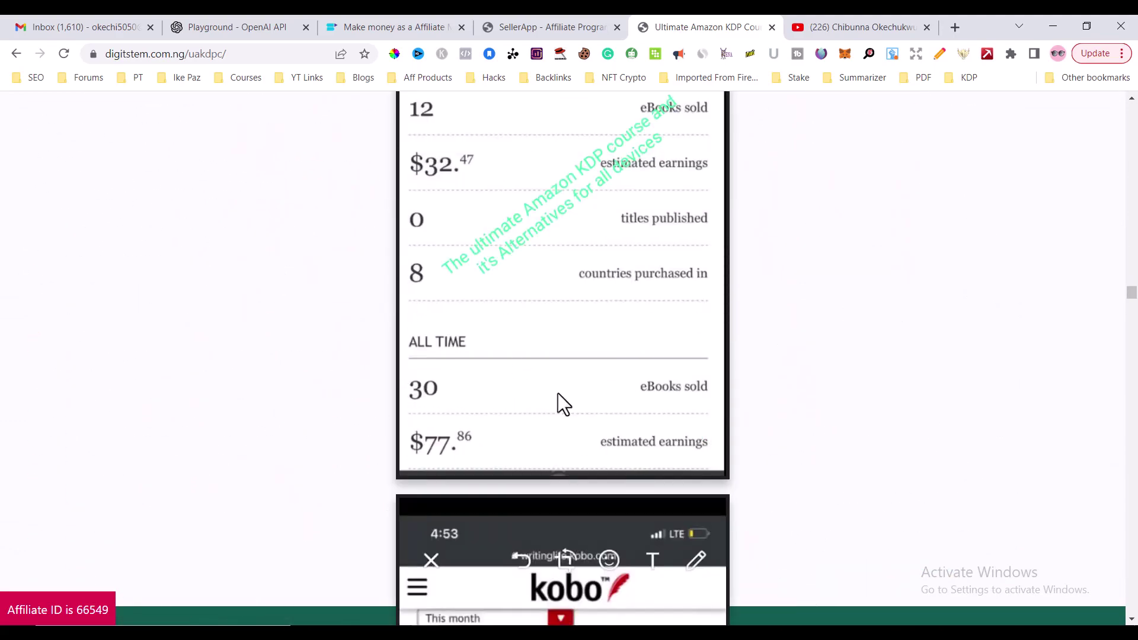
{"action": "scroll", "coordinate": [501, 336], "scroll_direction": "up", "scroll_amount": 4}
{"action": "scroll", "coordinate": [499, 330], "scroll_direction": "up", "scroll_amount": 1}
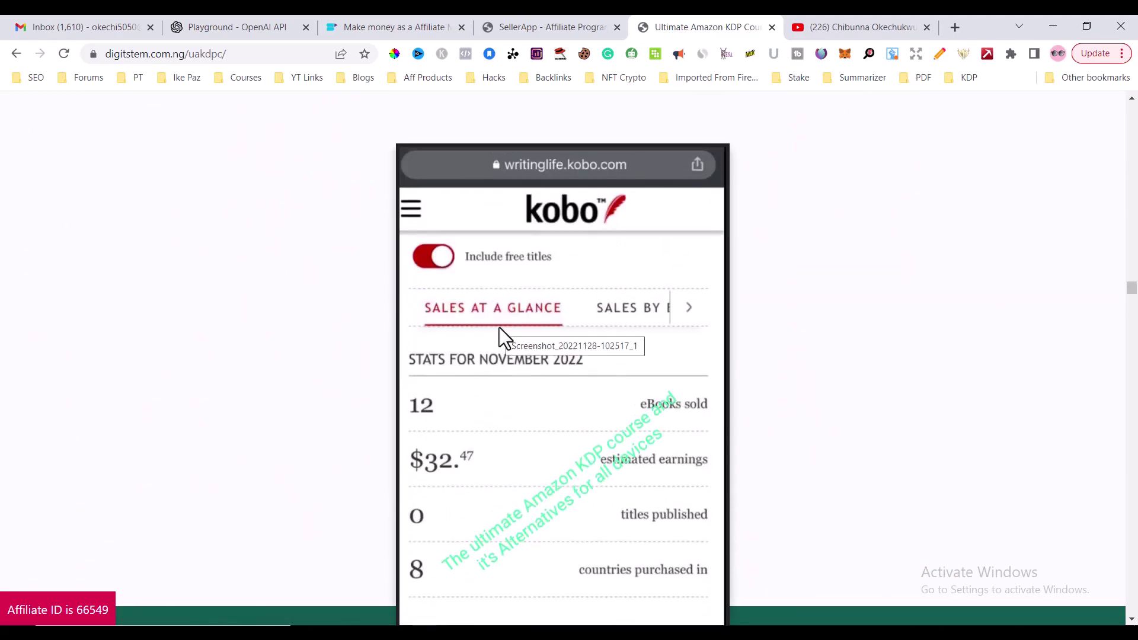
{"action": "scroll", "coordinate": [499, 324], "scroll_direction": "down", "scroll_amount": 4}
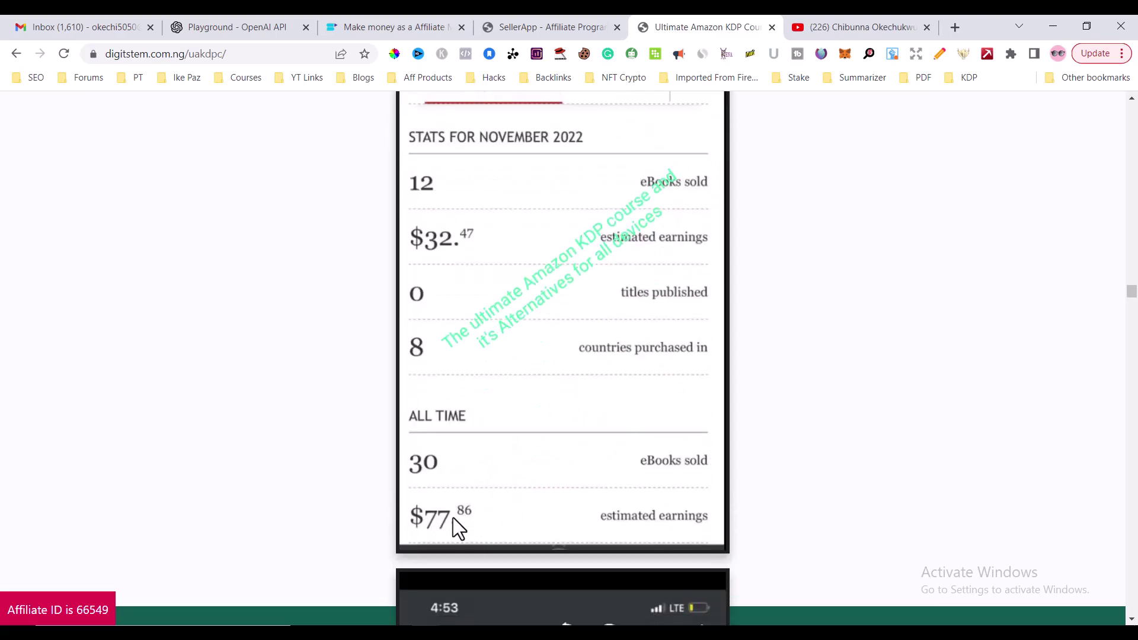
{"action": "scroll", "coordinate": [484, 506], "scroll_direction": "down", "scroll_amount": 7}
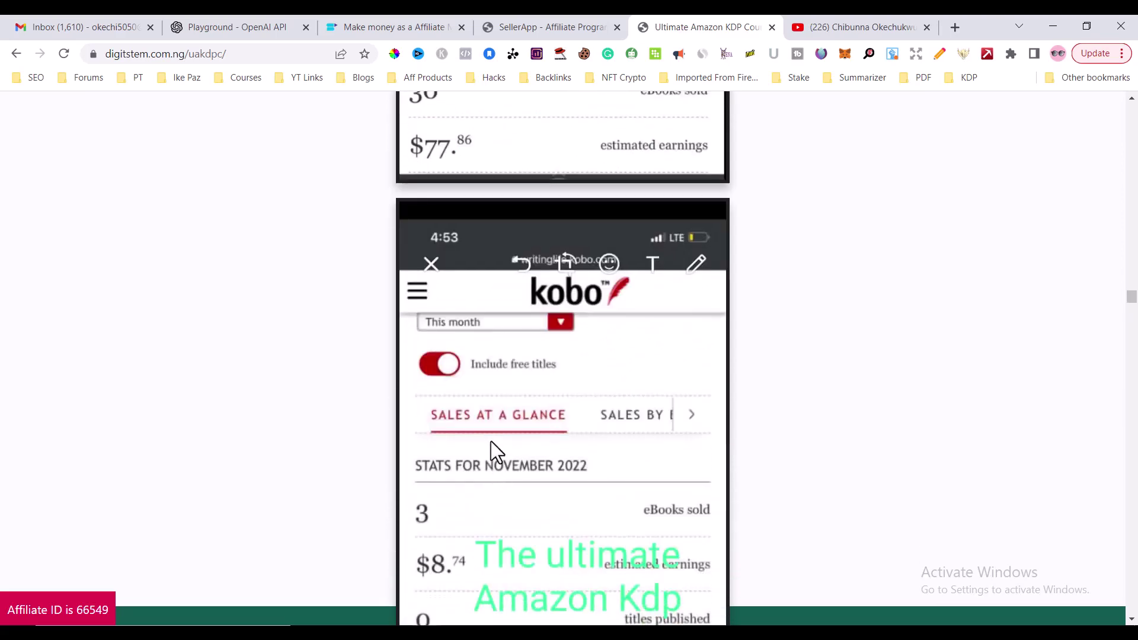
{"action": "scroll", "coordinate": [474, 356], "scroll_direction": "up", "scroll_amount": 2}
{"action": "scroll", "coordinate": [465, 302], "scroll_direction": "down", "scroll_amount": 1}
{"action": "scroll", "coordinate": [467, 311], "scroll_direction": "down", "scroll_amount": 10}
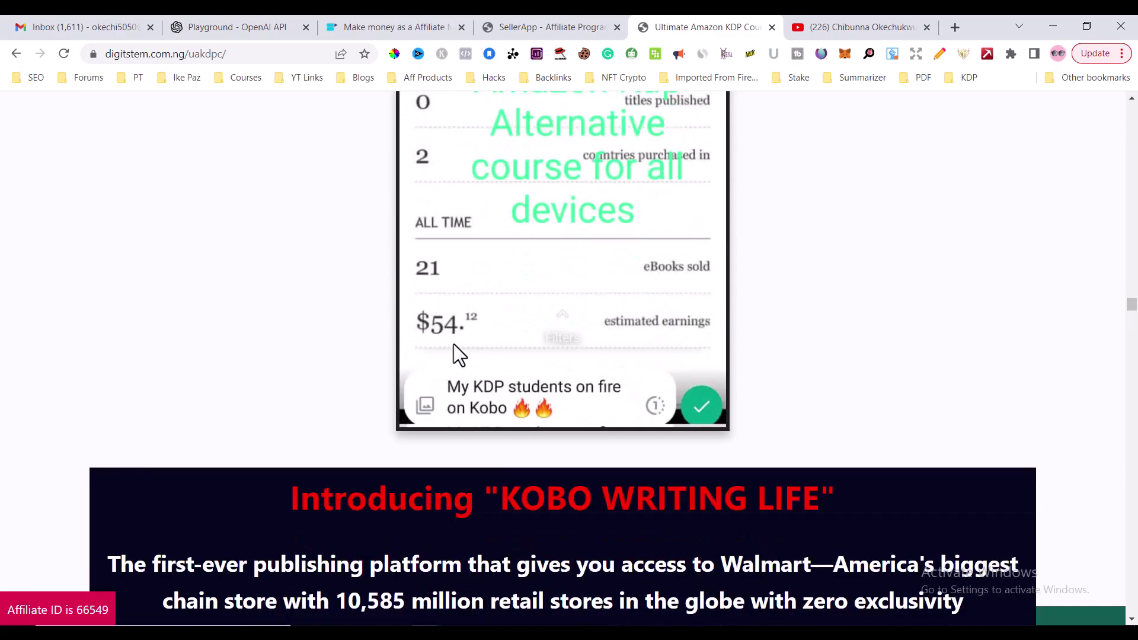
Step: Review the Kobo Writing Life introduction, its dashboard earnings overview and further sales screenshot, down to the section explaining what Kobo is
{"action": "scroll", "coordinate": [477, 323], "scroll_direction": "down", "scroll_amount": 7}
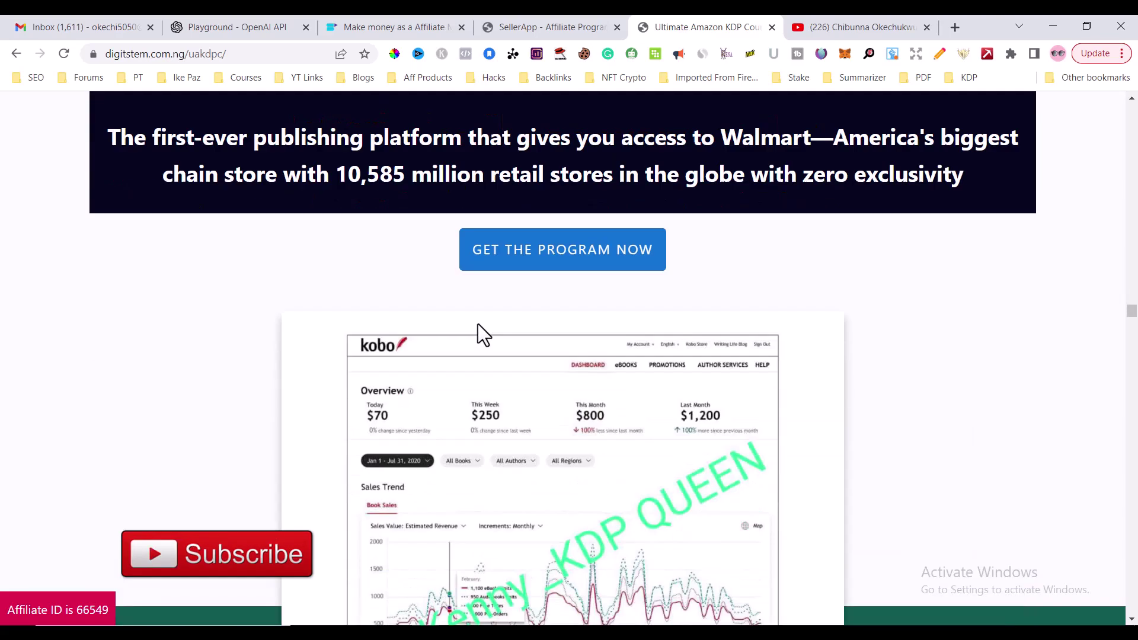
{"action": "scroll", "coordinate": [478, 319], "scroll_direction": "up", "scroll_amount": 3}
{"action": "scroll", "coordinate": [479, 322], "scroll_direction": "down", "scroll_amount": 5}
{"action": "scroll", "coordinate": [478, 321], "scroll_direction": "down", "scroll_amount": 4}
{"action": "scroll", "coordinate": [533, 278], "scroll_direction": "up", "scroll_amount": 4}
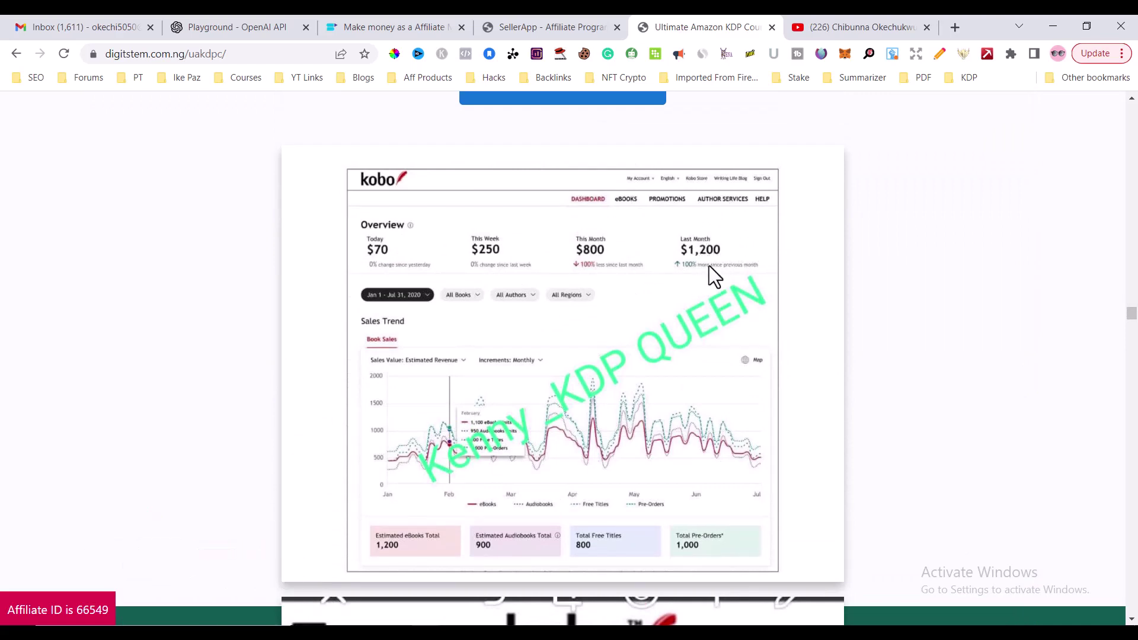
{"action": "scroll", "coordinate": [709, 265], "scroll_direction": "down", "scroll_amount": 4}
{"action": "scroll", "coordinate": [710, 265], "scroll_direction": "down", "scroll_amount": 14}
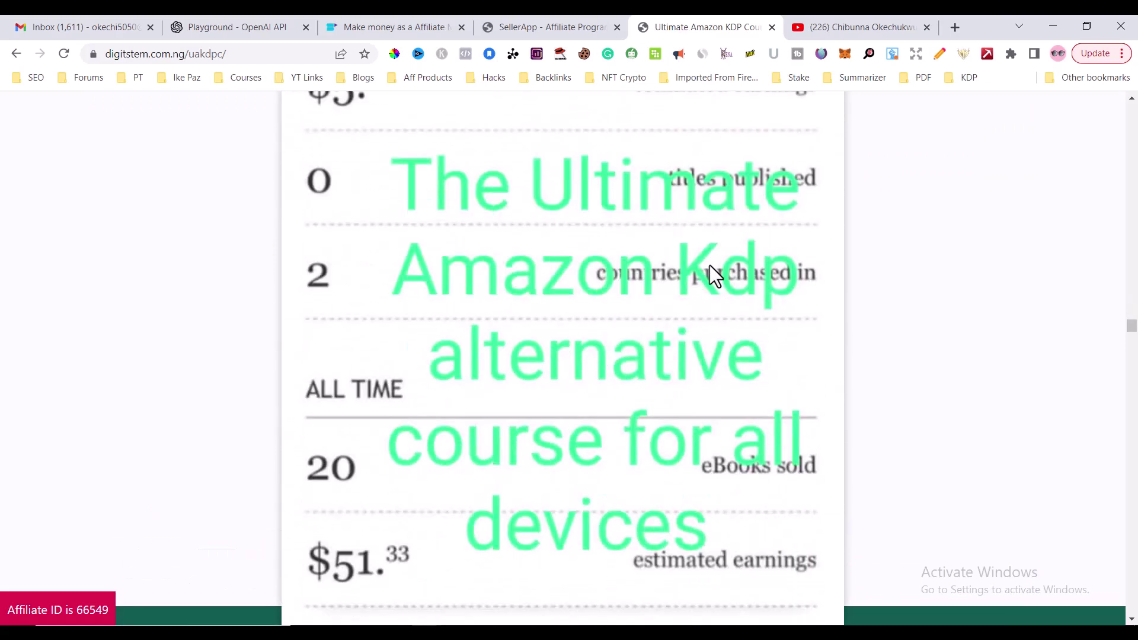
{"action": "scroll", "coordinate": [414, 345], "scroll_direction": "down", "scroll_amount": 20}
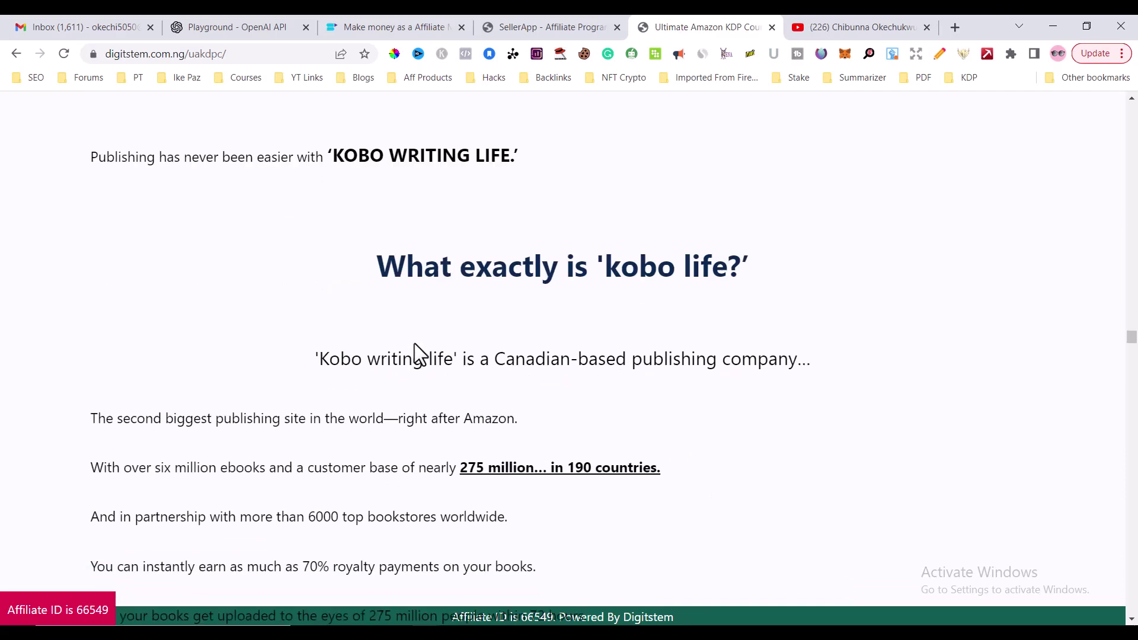